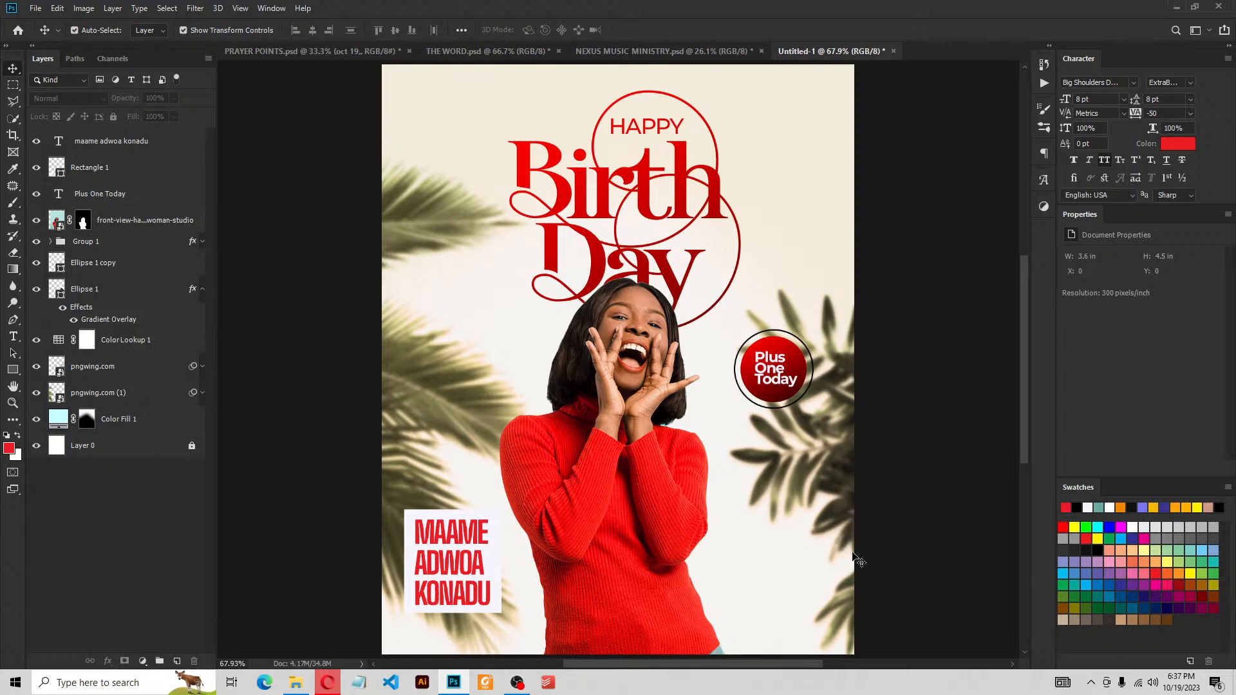
scroll(855, 560, down, 1)
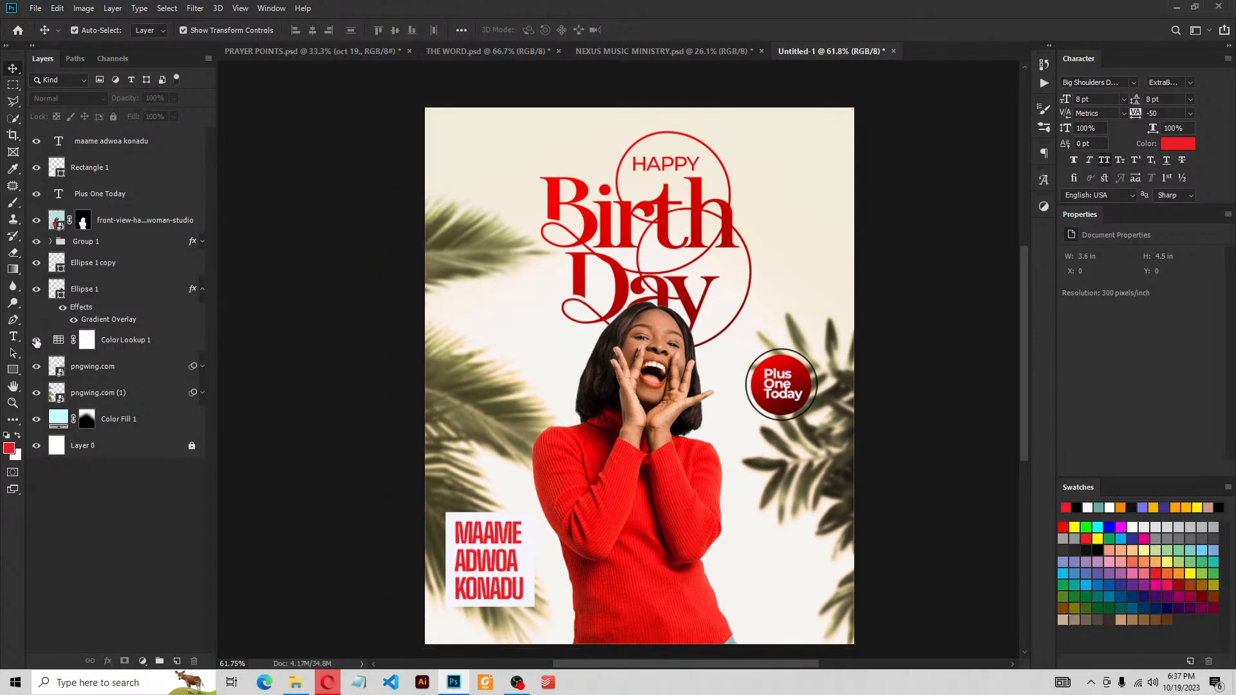
click(36, 342)
click(36, 342)
Leave the flyer and return to the Home screen listing recent files
click(18, 30)
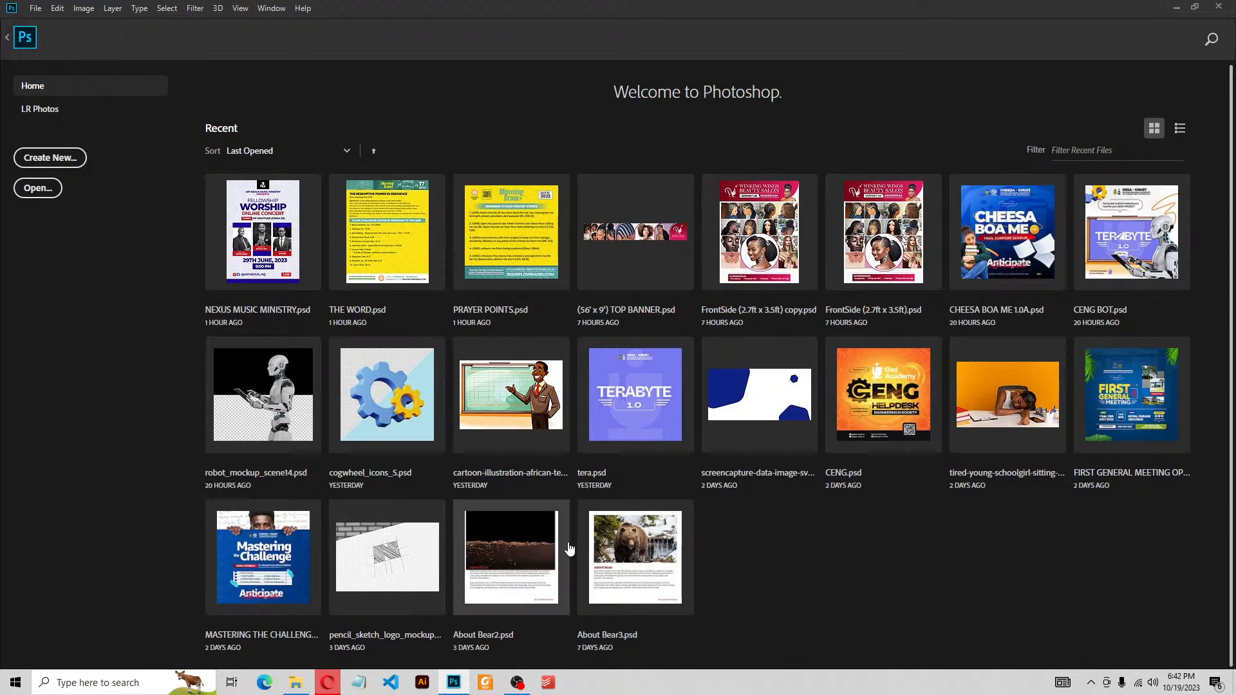
Start a new document and move the New Document dialog into view
click(47, 162)
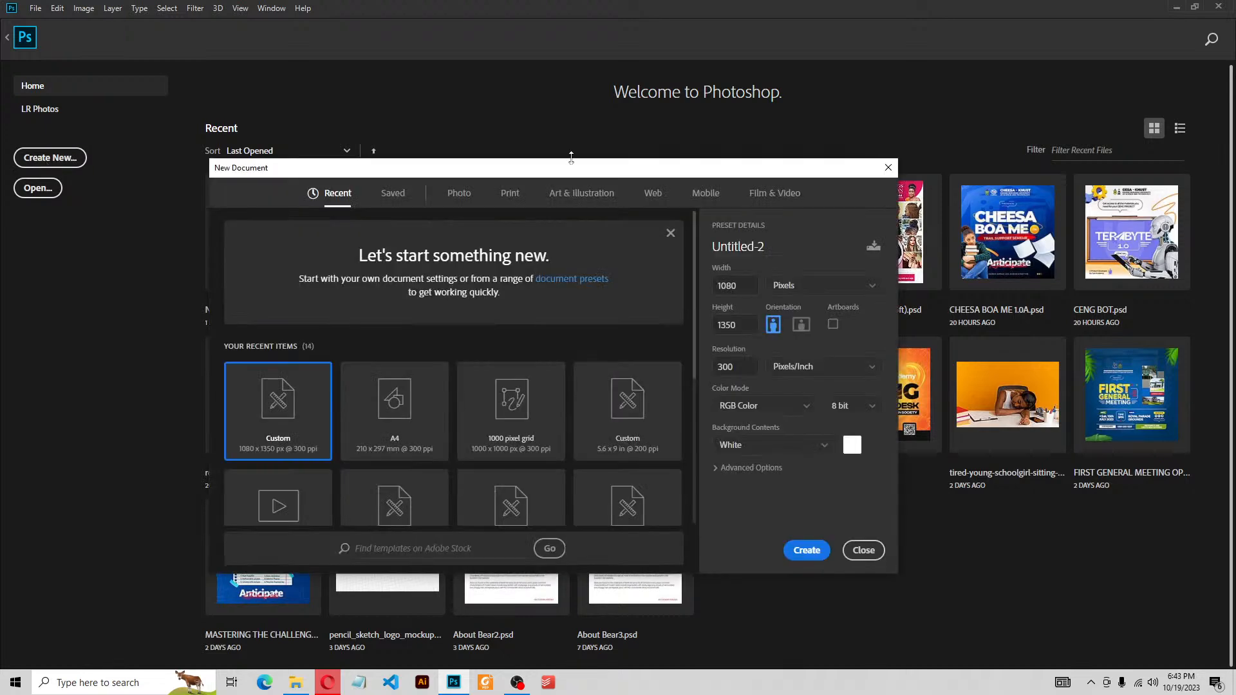
drag(571, 159, 581, 136)
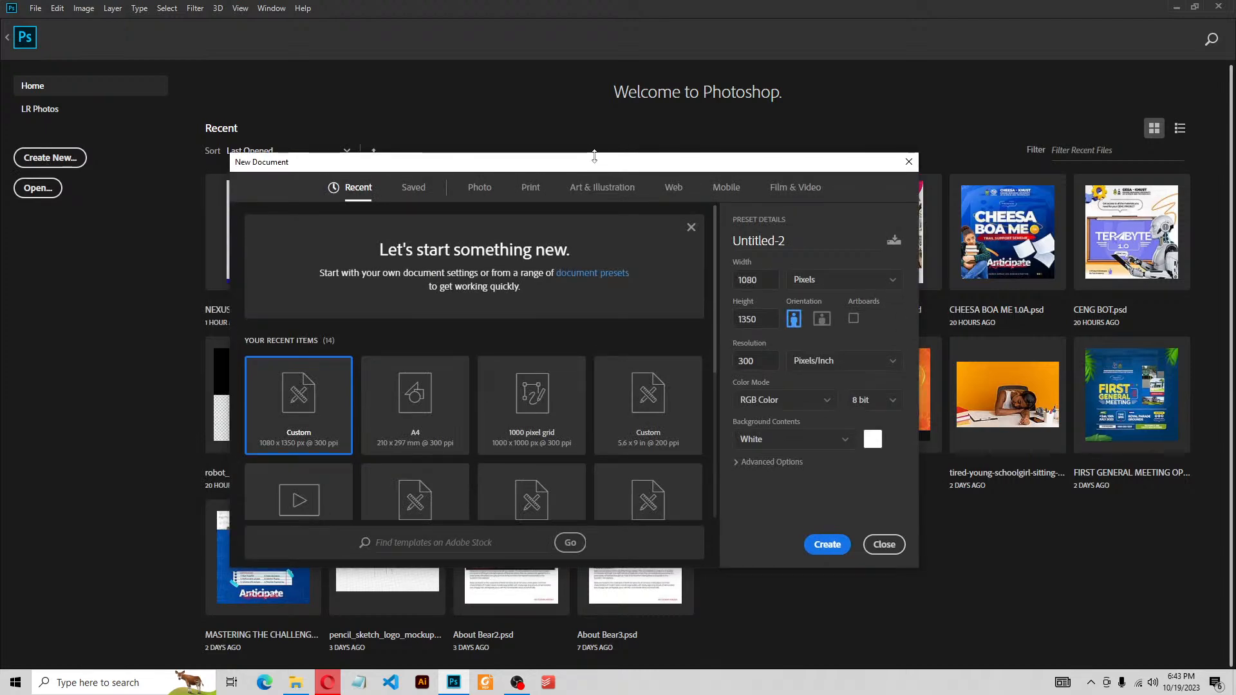
drag(595, 156, 701, 148)
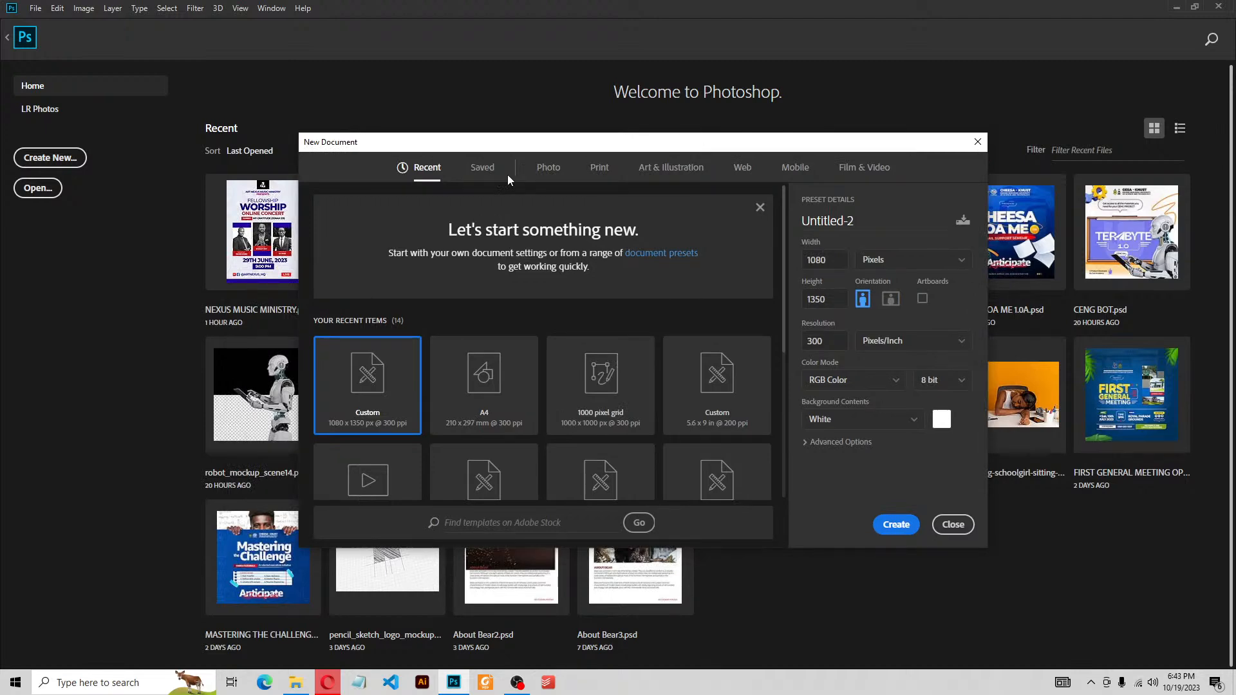
Browse Photo, Print, Art & Illustration, Mobile and Film & Video presets, ending on HDTV 1080p
click(567, 168)
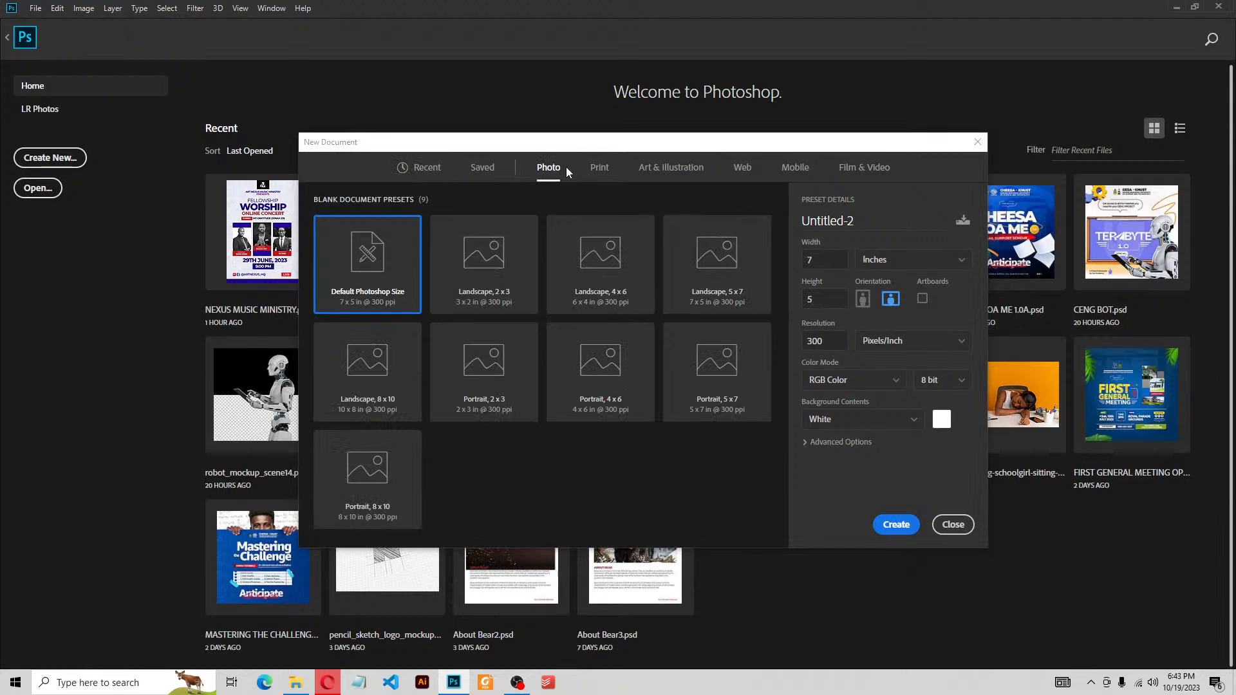
click(600, 167)
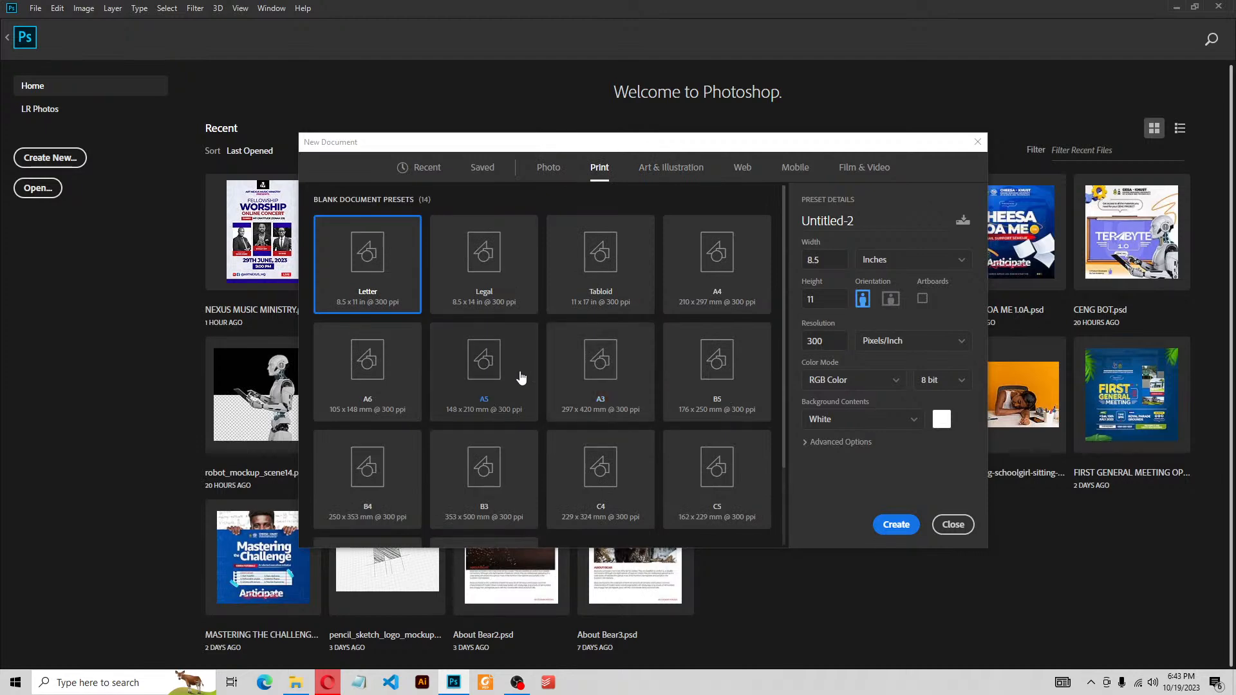
click(673, 169)
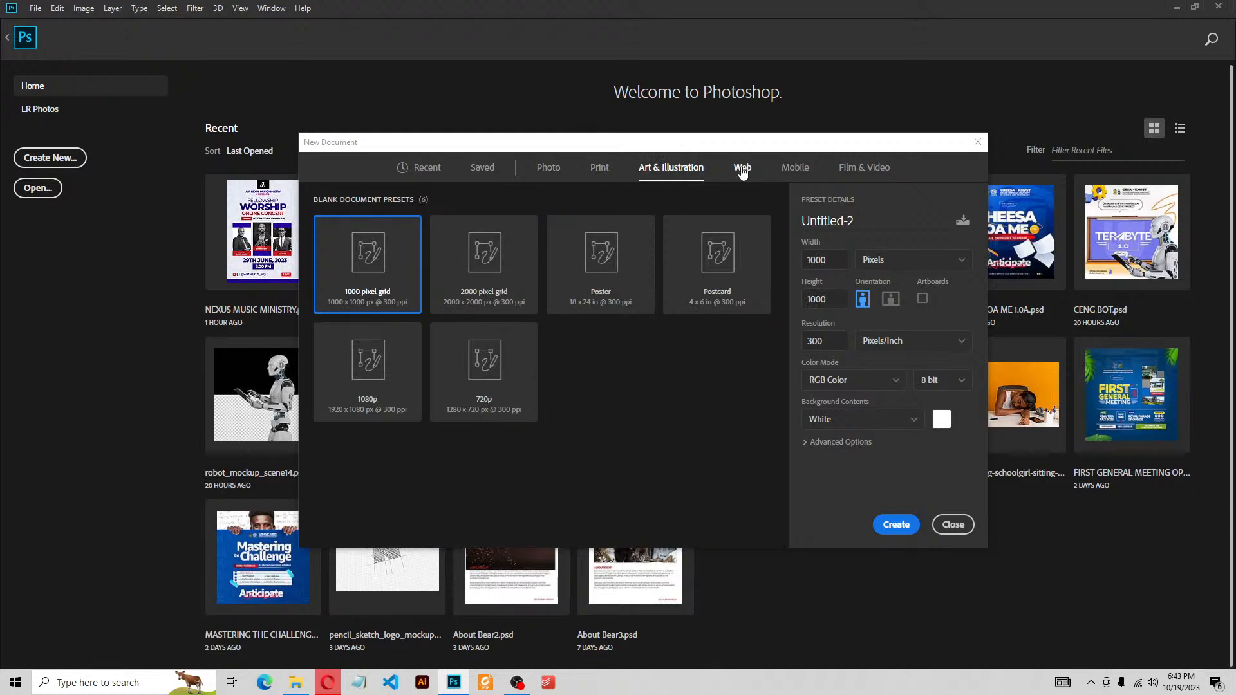
click(795, 169)
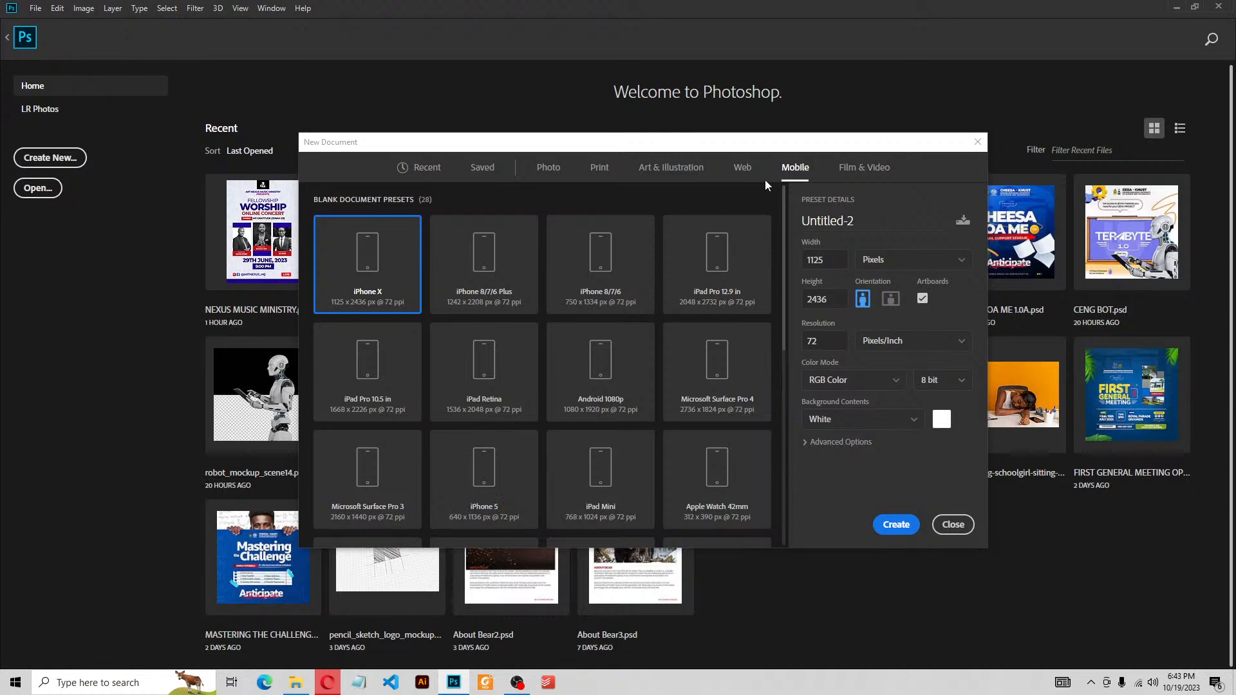
click(882, 183)
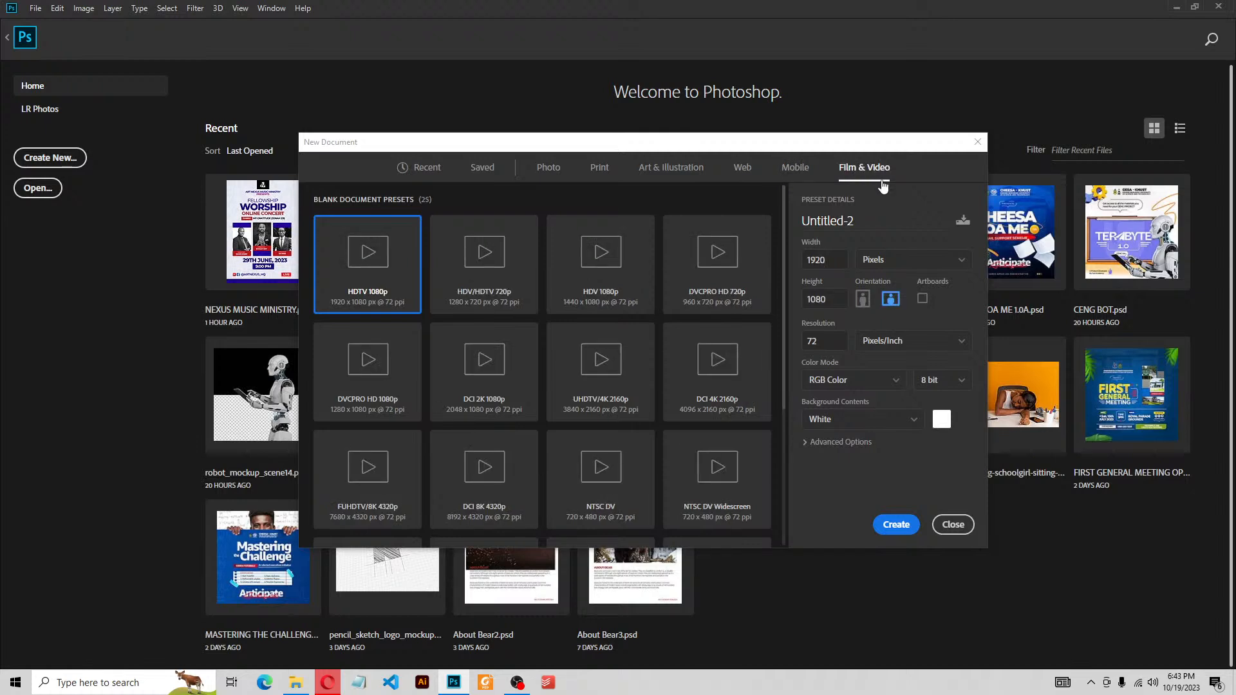
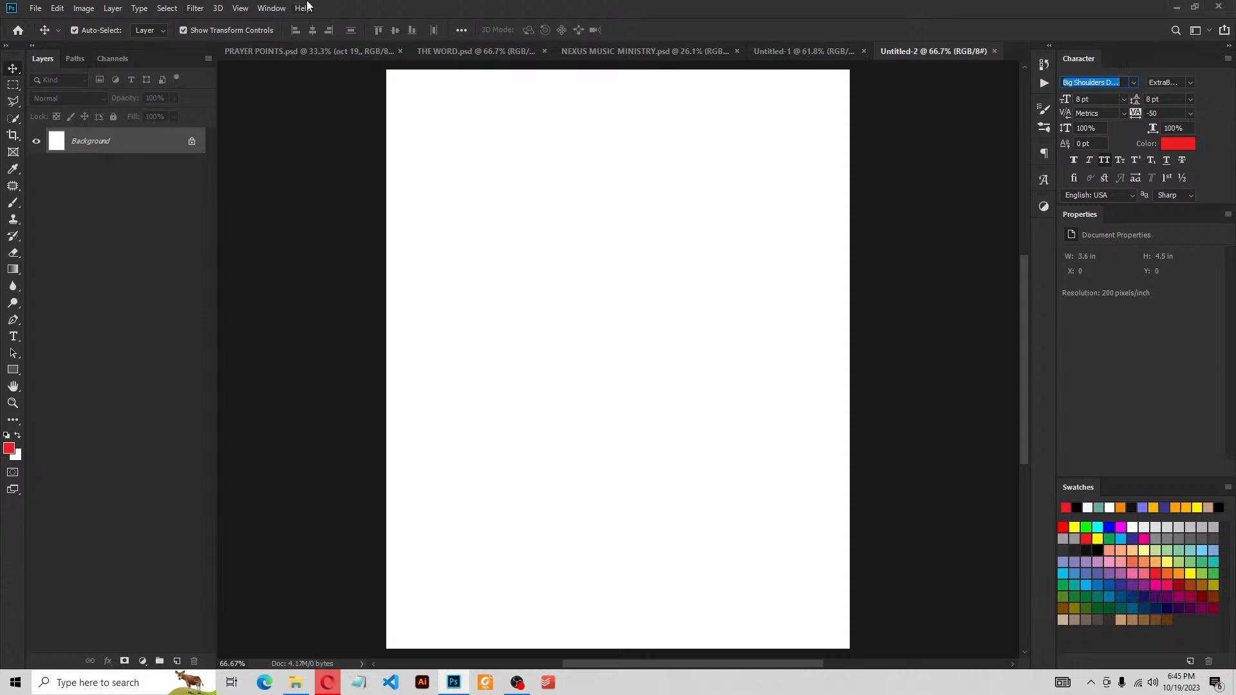
Open the workspace layout options from the top of the window
click(284, 8)
Switch to the Essentials workspace and reset it to its defaults
mouse_move(288, 35)
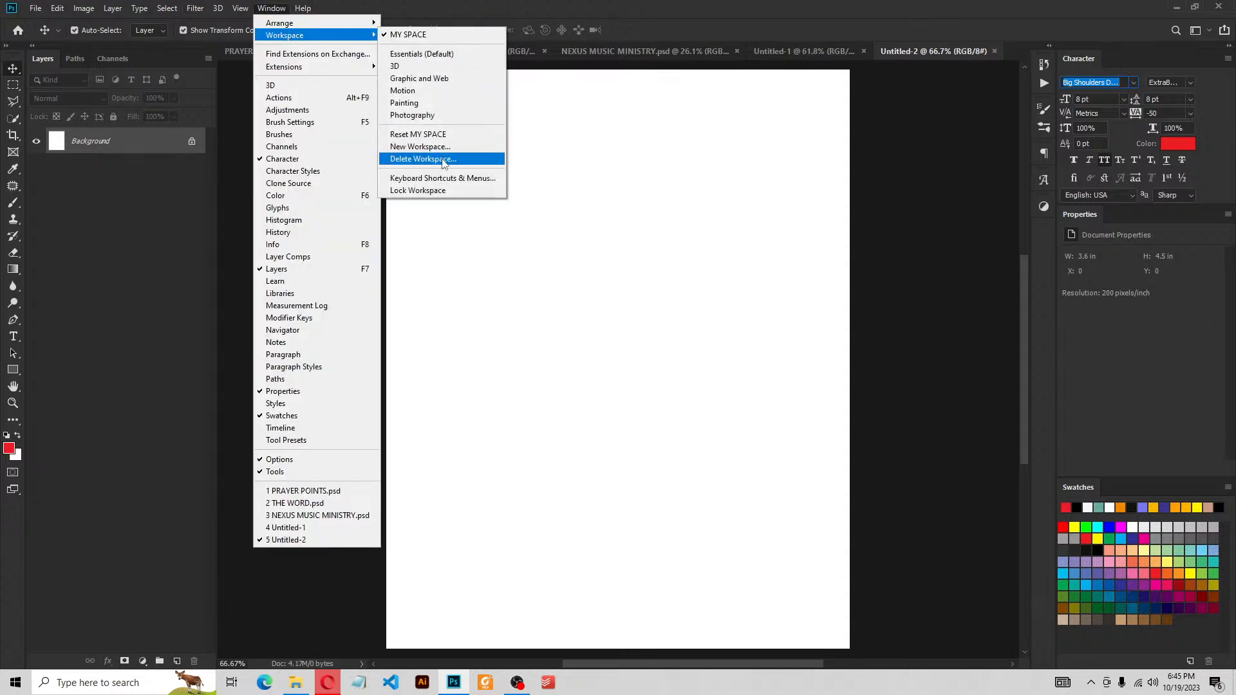
click(400, 54)
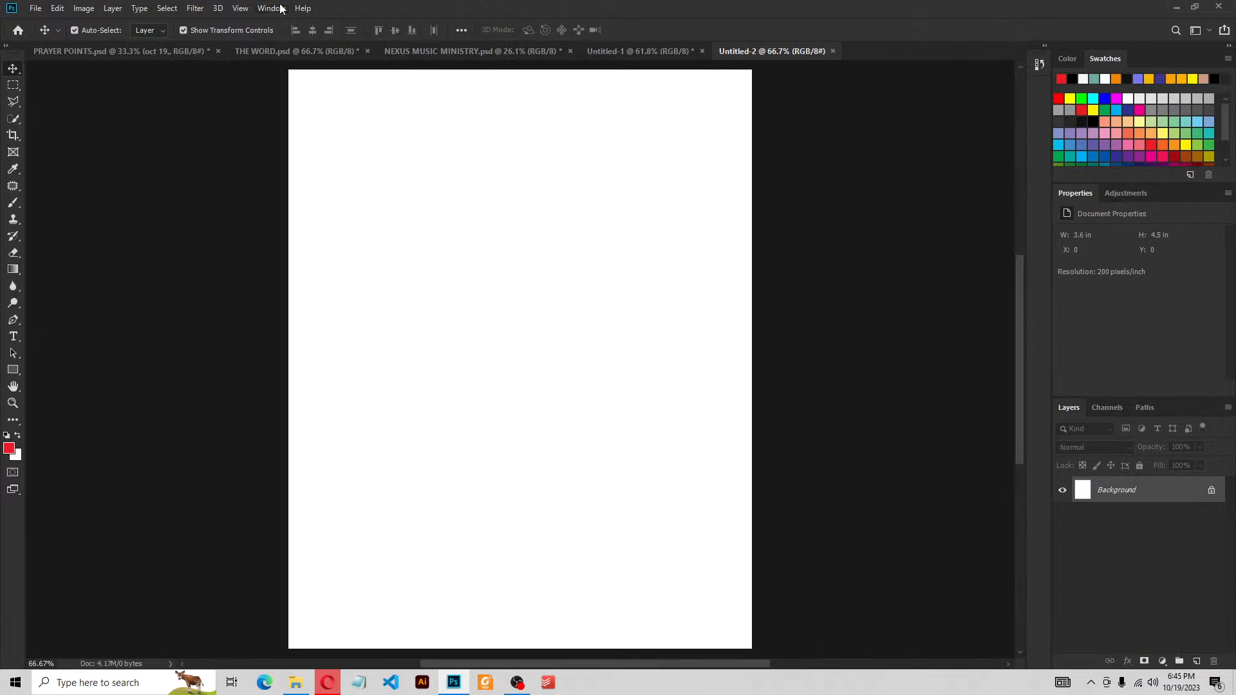
click(283, 8)
mouse_move(294, 37)
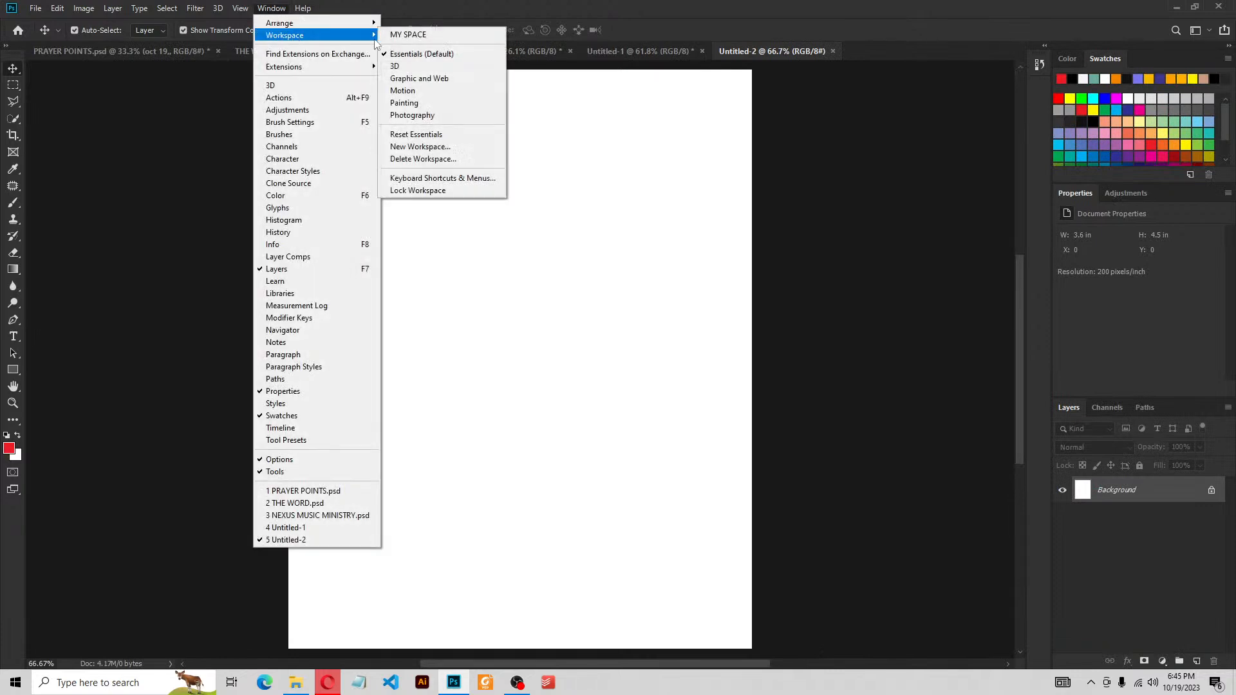
click(430, 135)
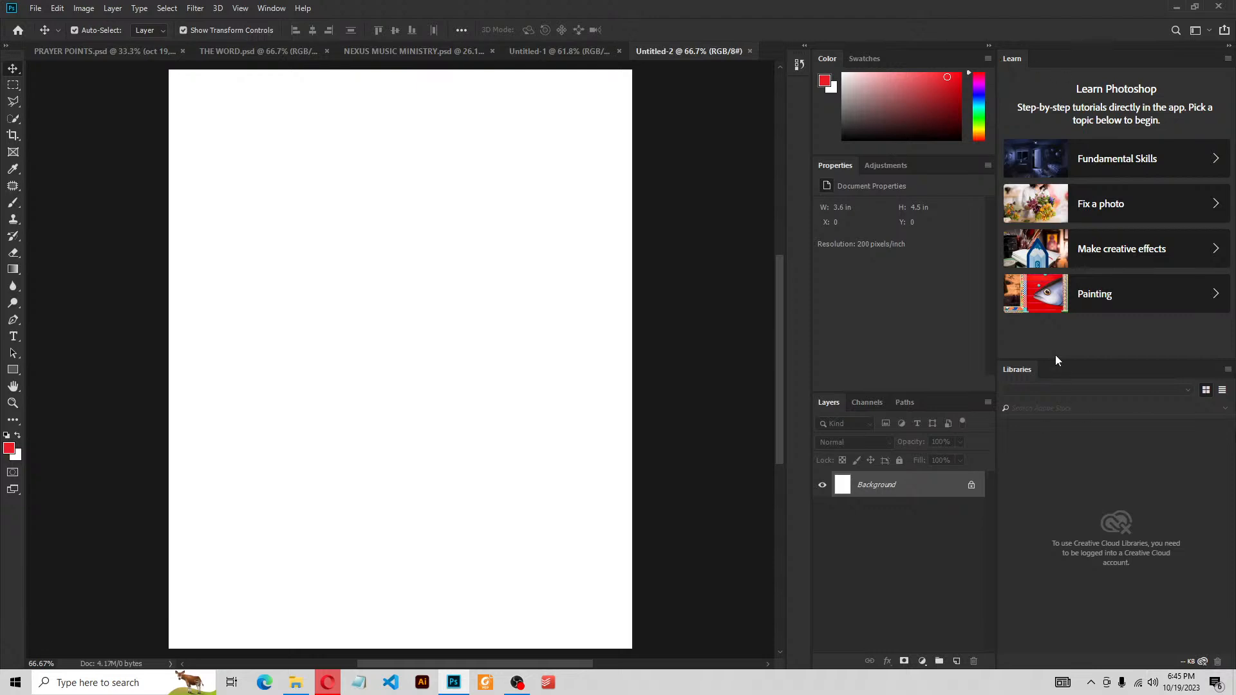
Close the Learn and Libraries panels
right_click(1014, 60)
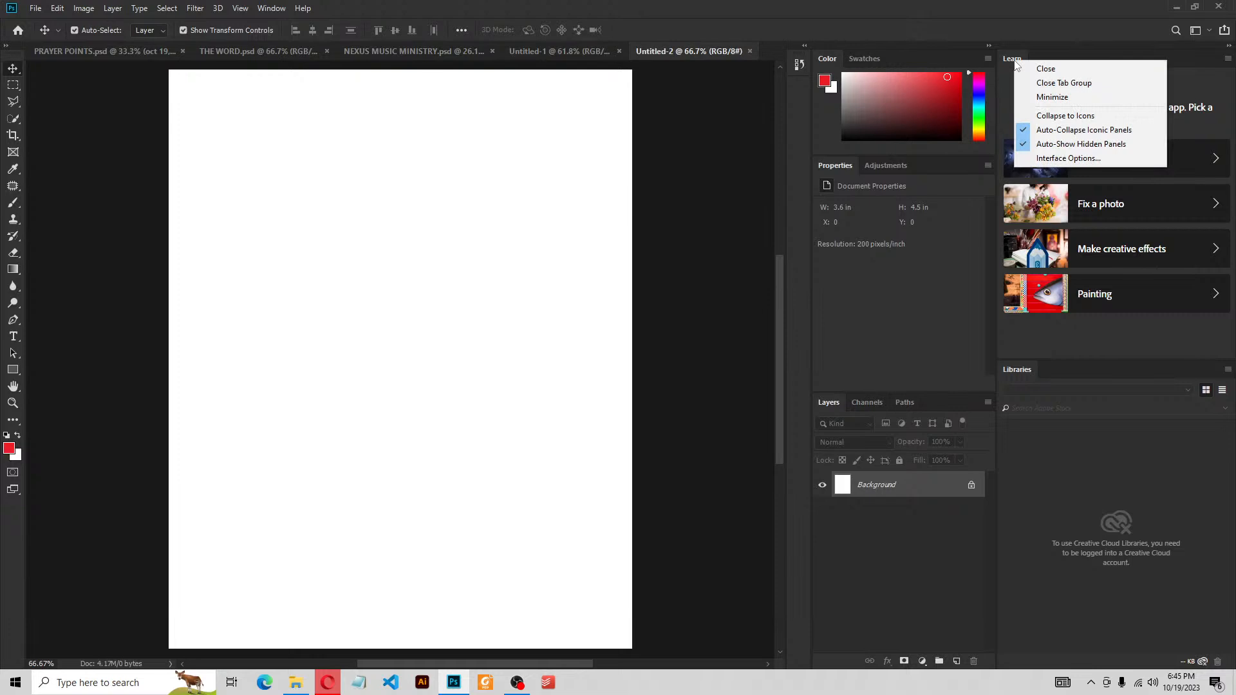
click(1011, 59)
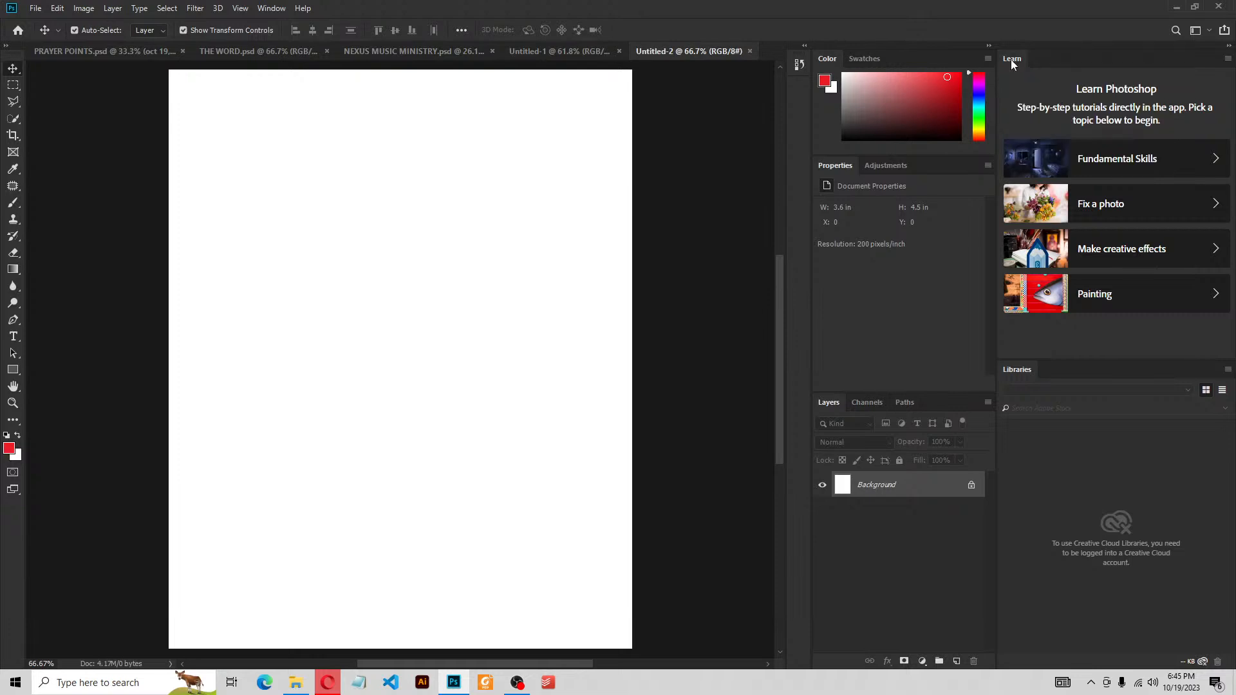
right_click(1011, 59)
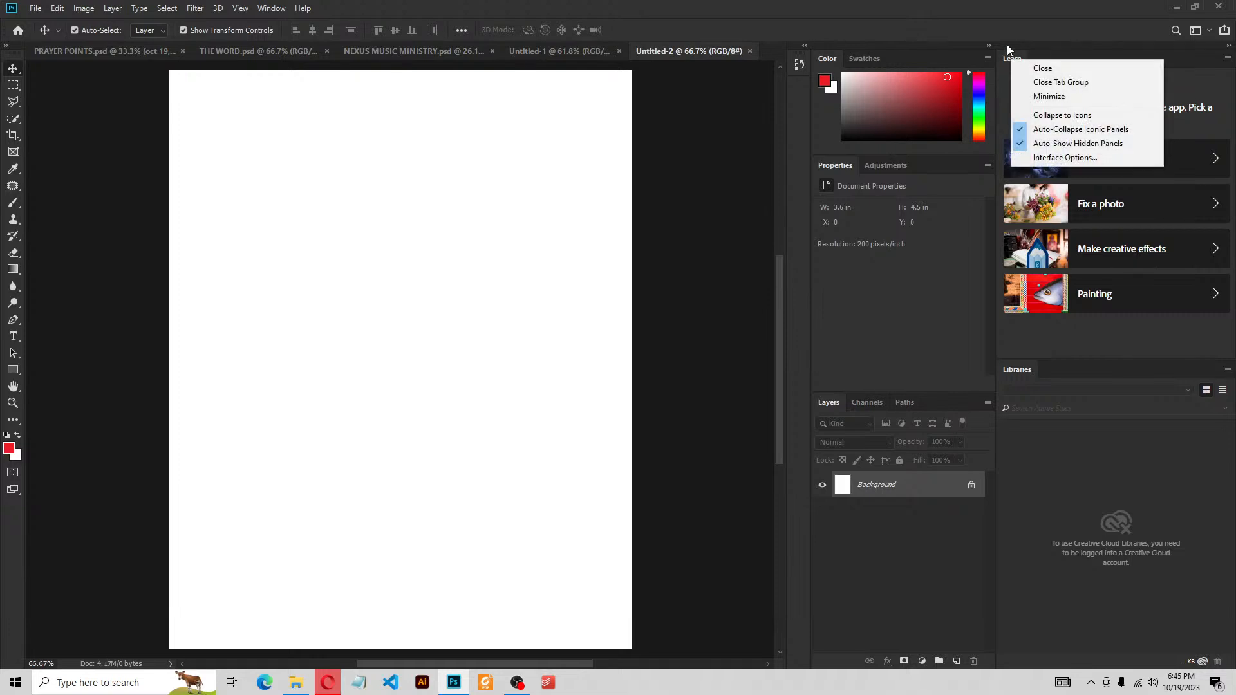
click(1044, 68)
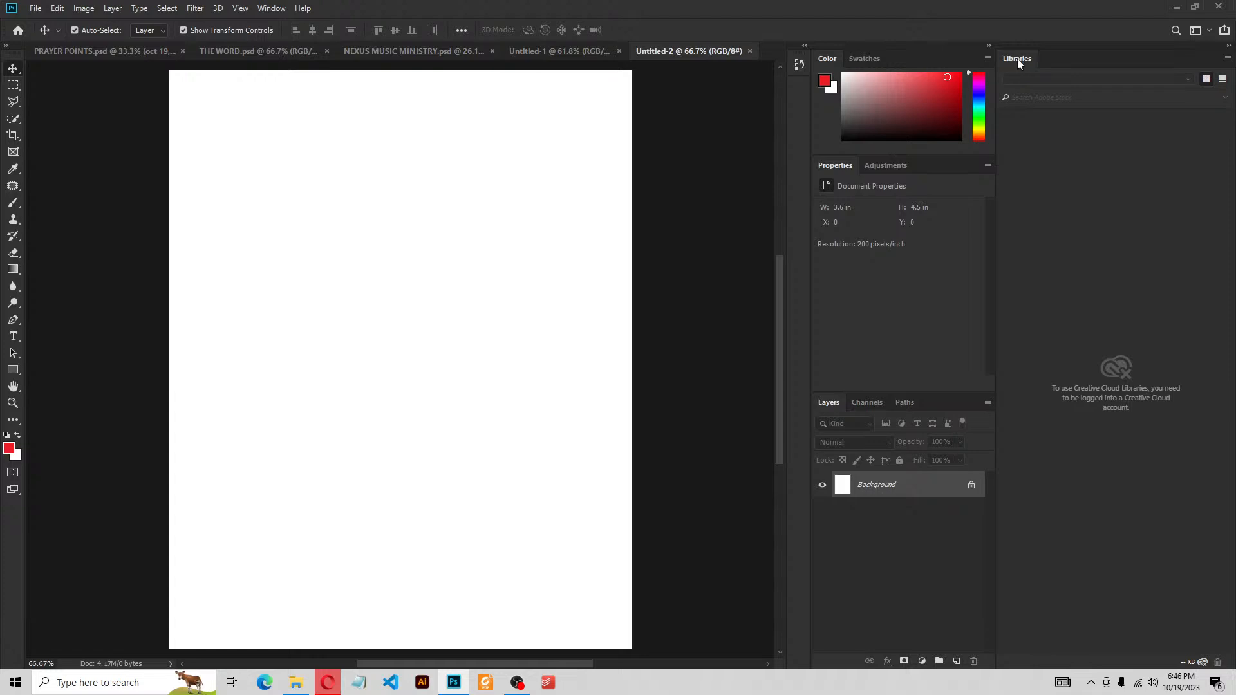
right_click(1017, 59)
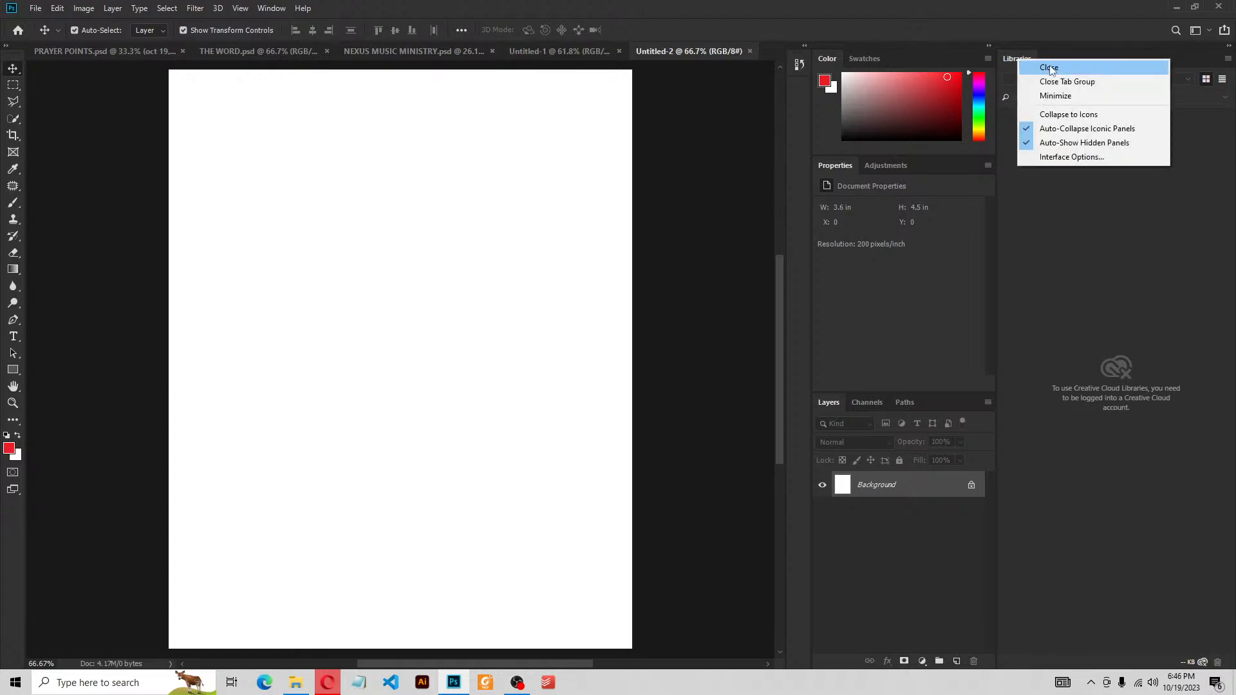
click(1049, 68)
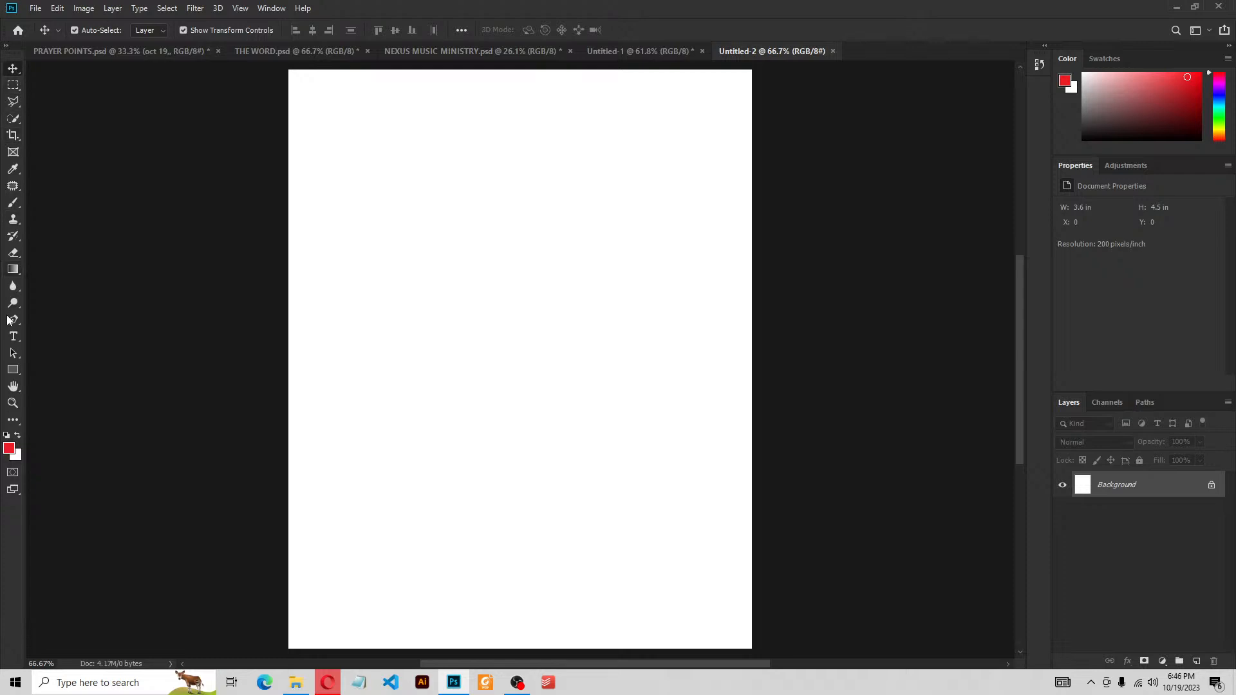
click(13, 371)
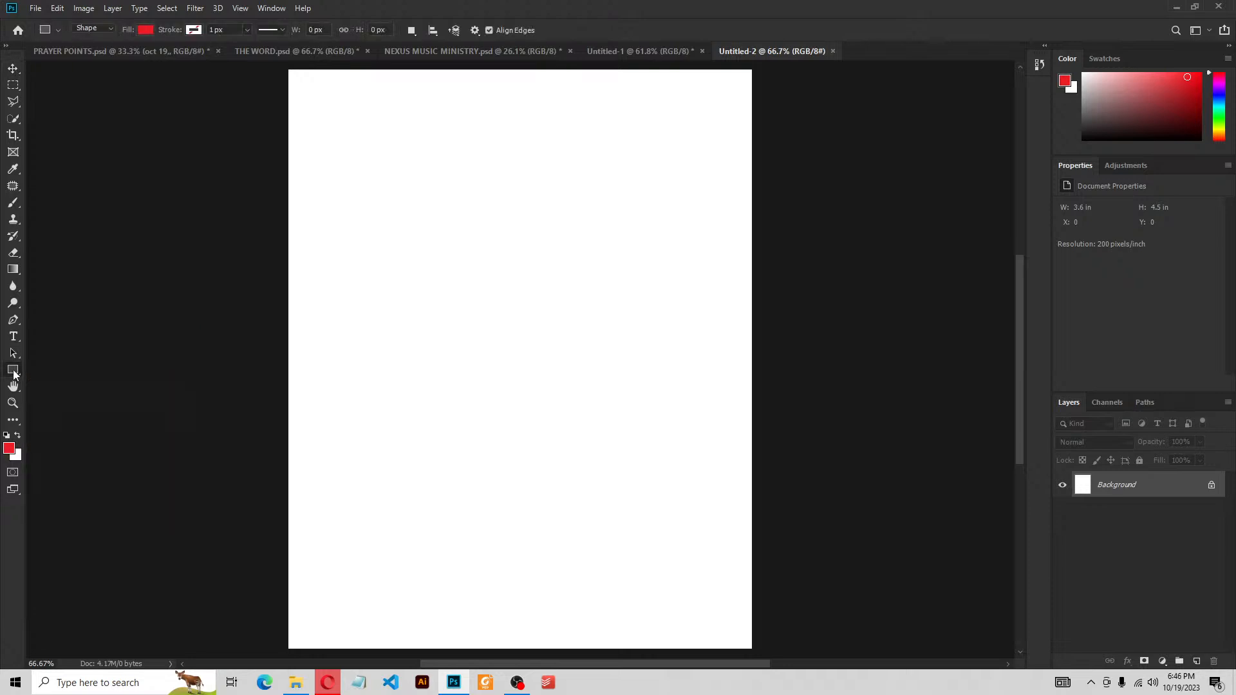
click(13, 338)
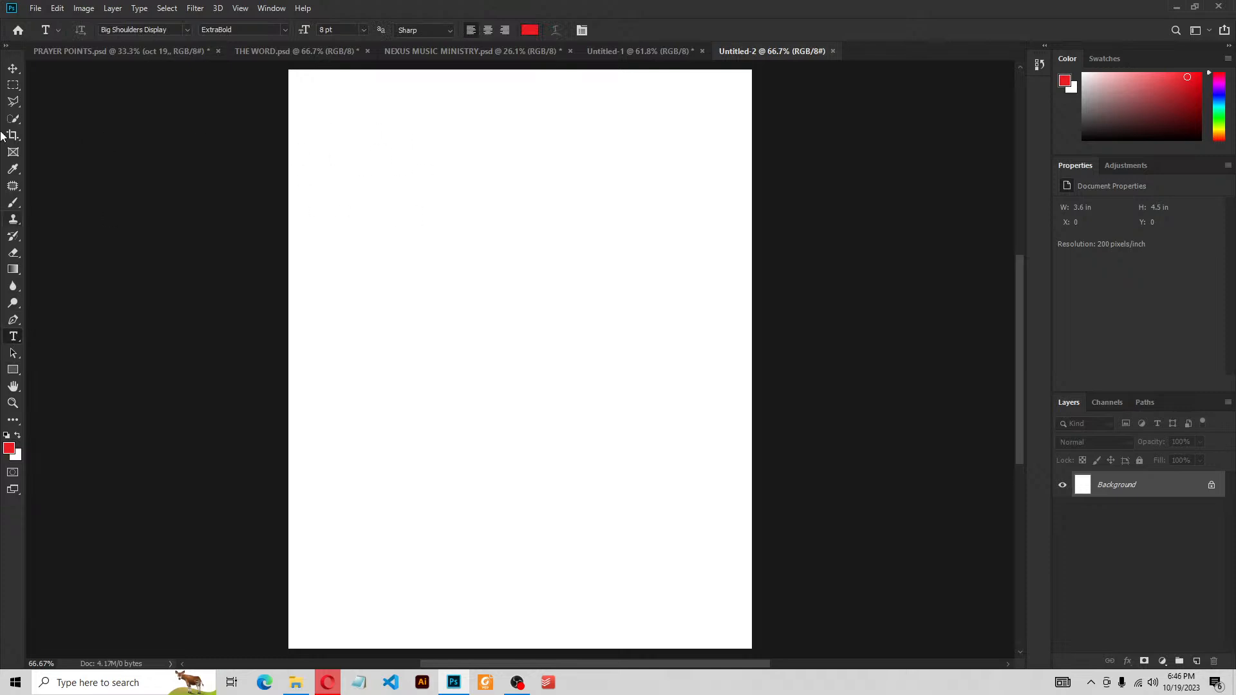
click(13, 69)
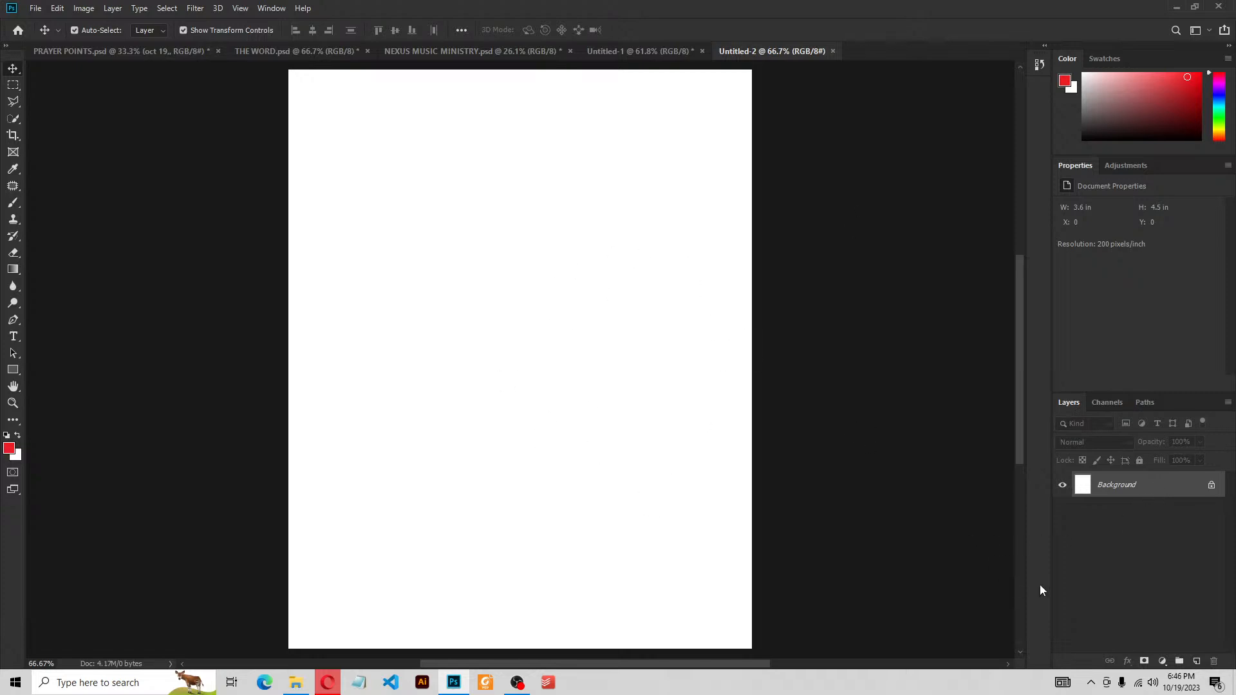
click(13, 372)
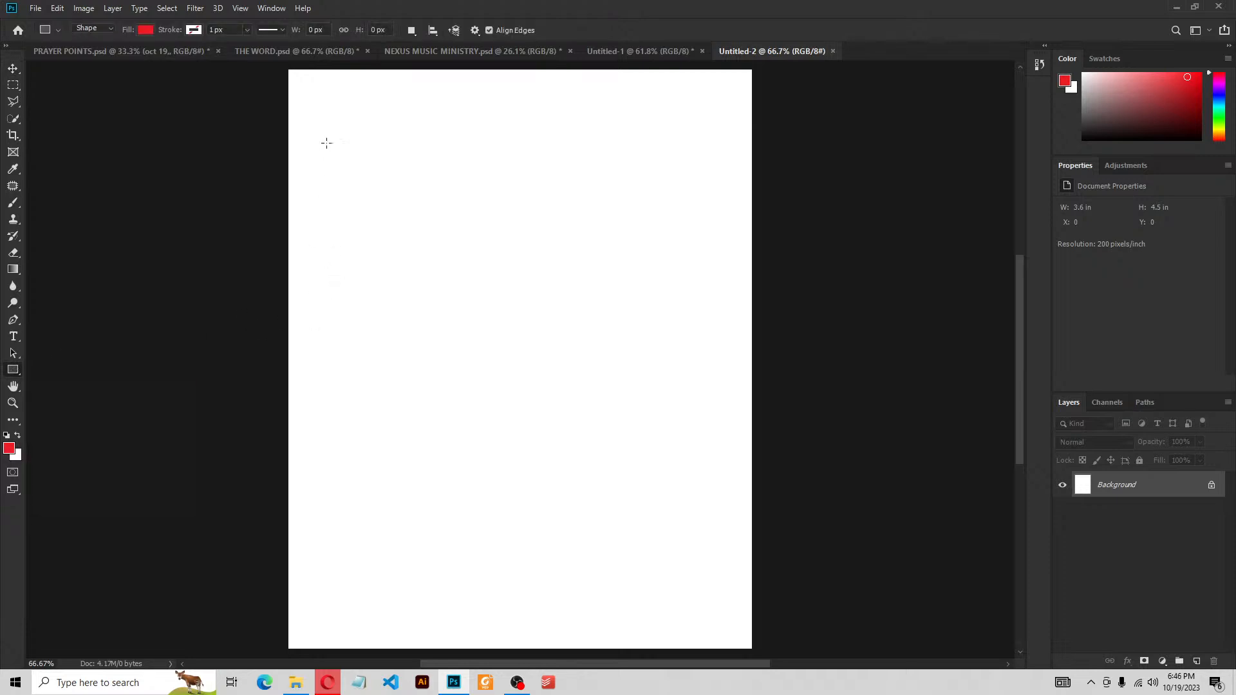
drag(326, 136, 501, 366)
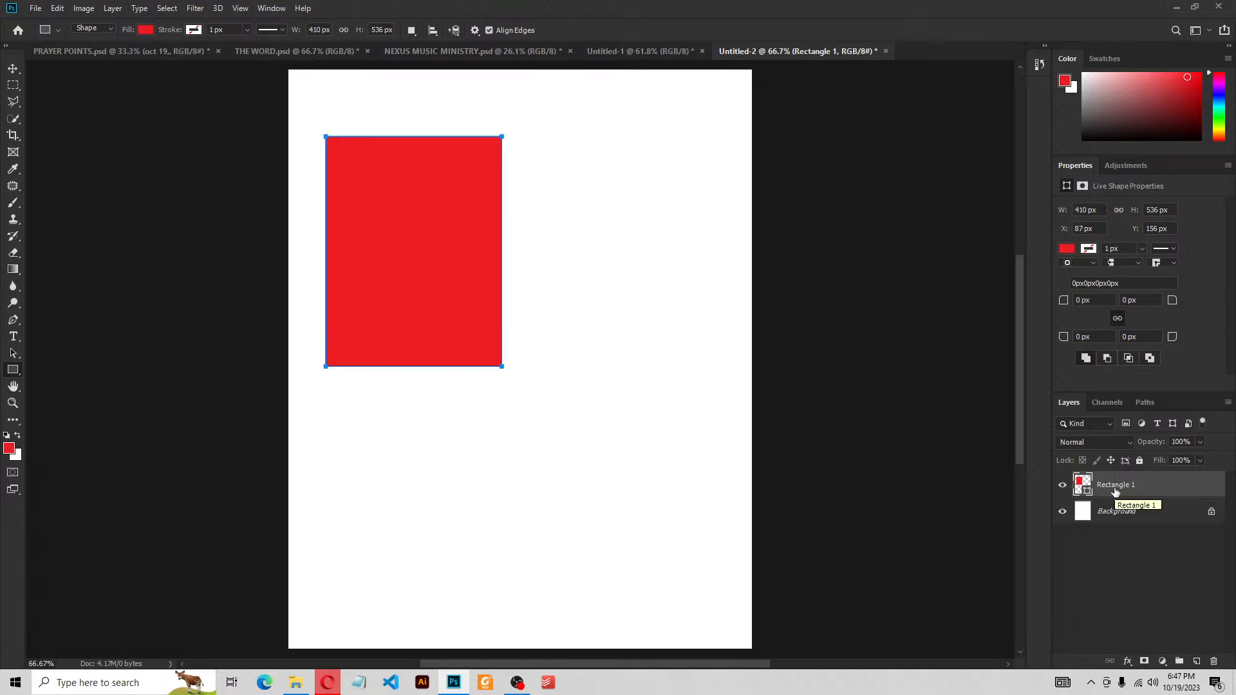
drag(598, 338, 659, 438)
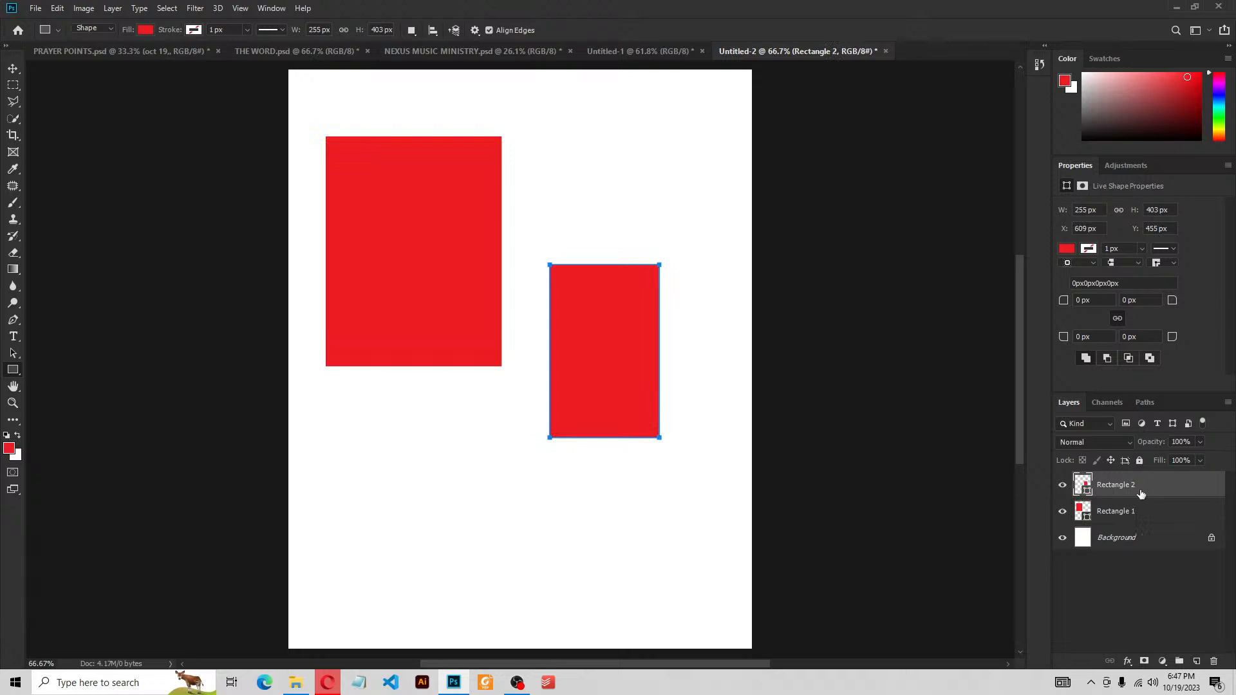
drag(355, 433, 481, 568)
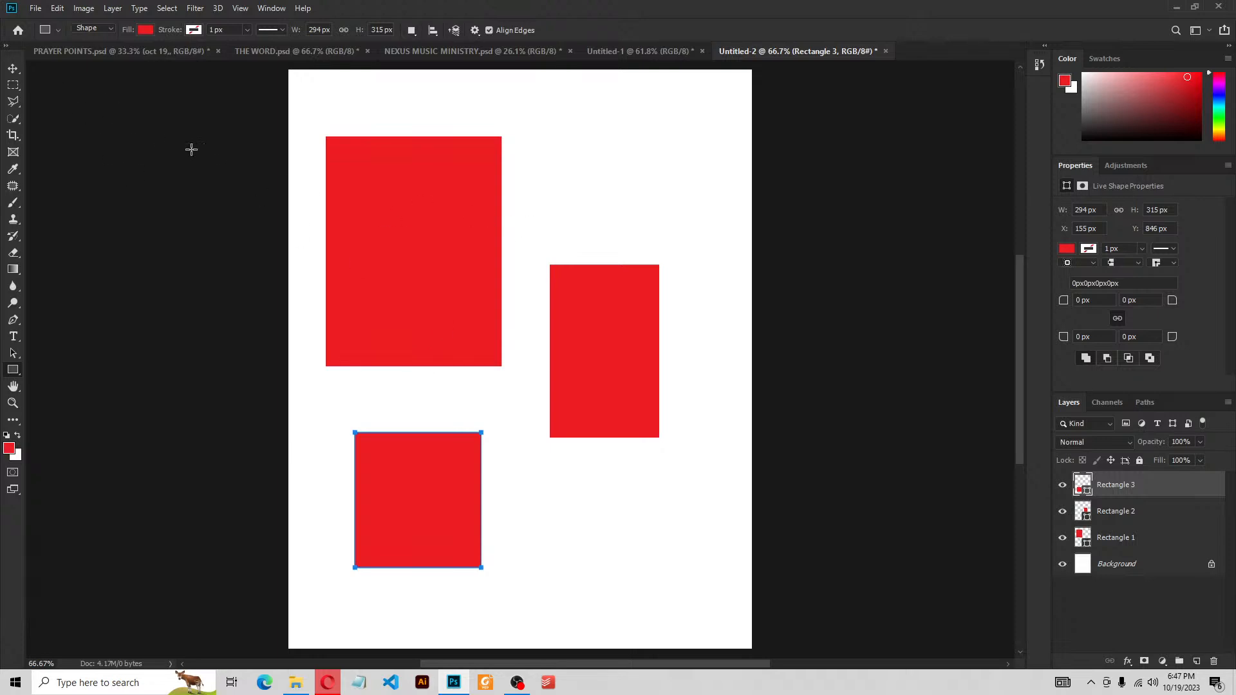
click(13, 69)
drag(385, 240, 366, 182)
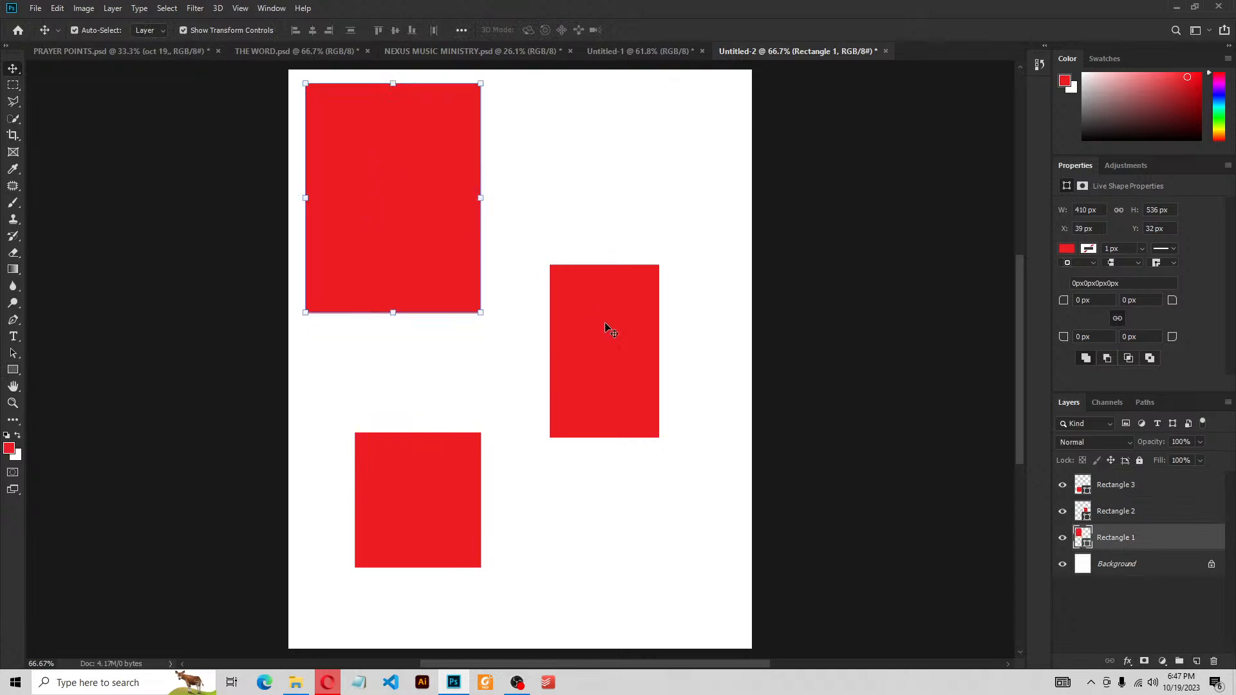
drag(605, 327, 539, 150)
drag(441, 491, 573, 323)
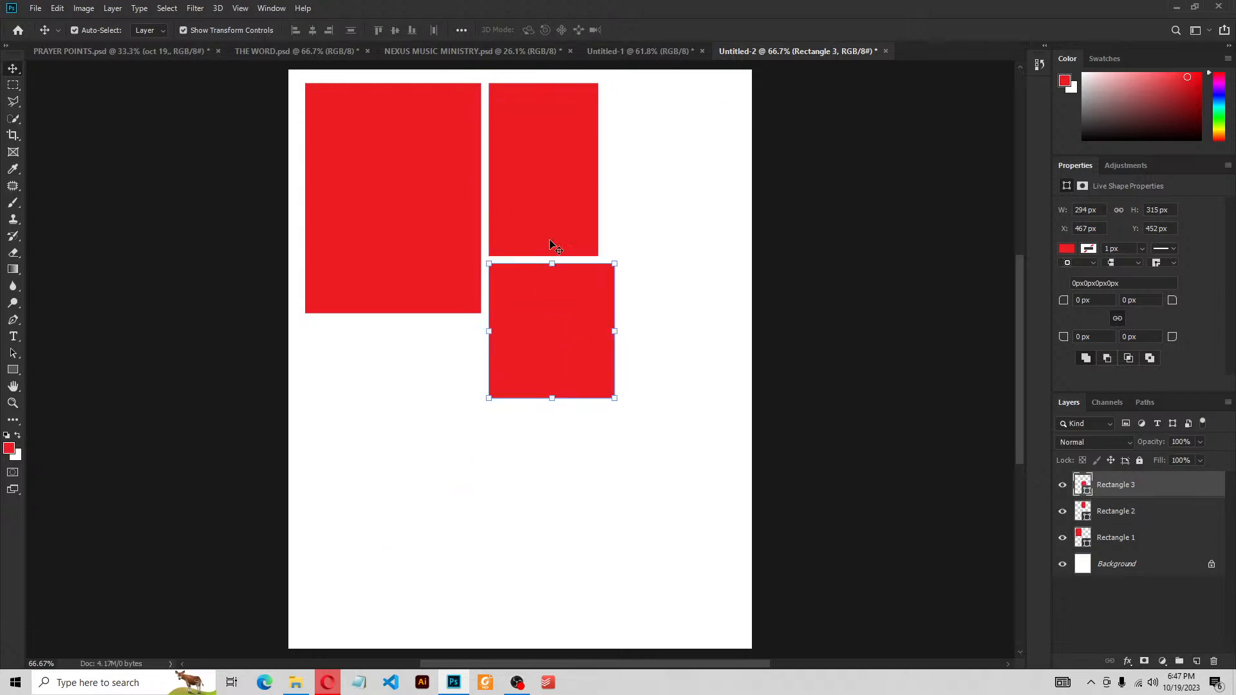
drag(682, 124, 383, 250)
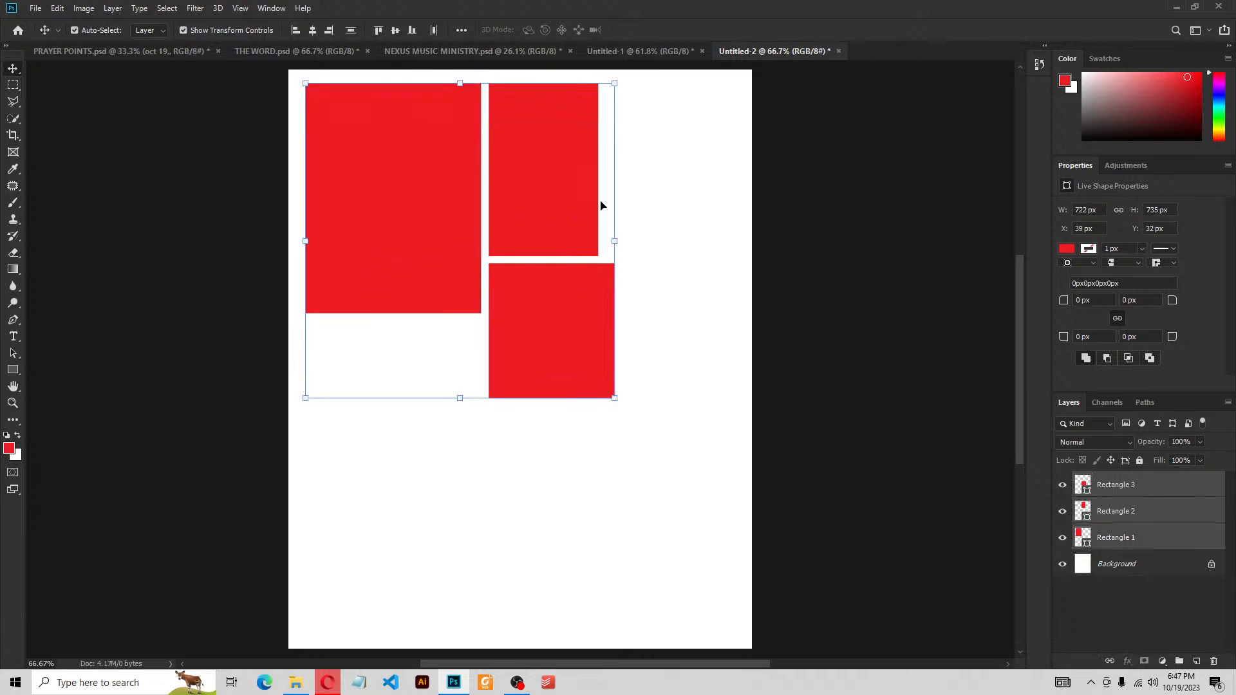
key(Delete)
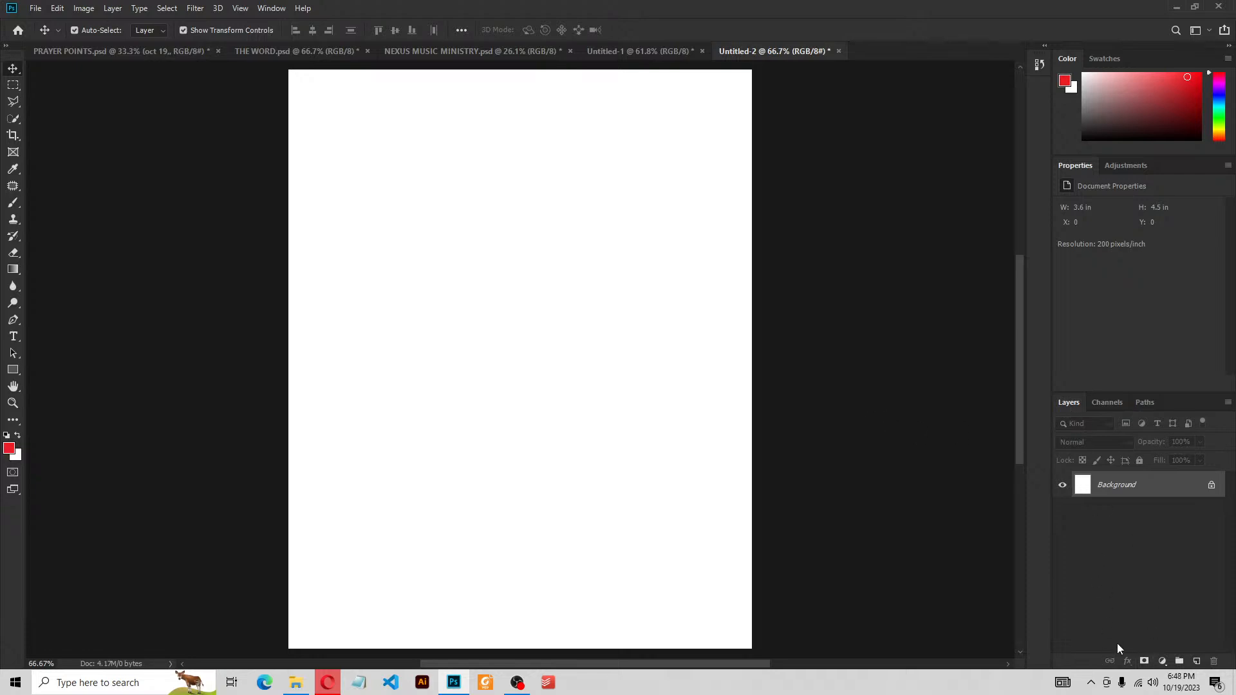
Add a Solid Color fill layer in pale pink ffdbdc above the white Background
click(1163, 662)
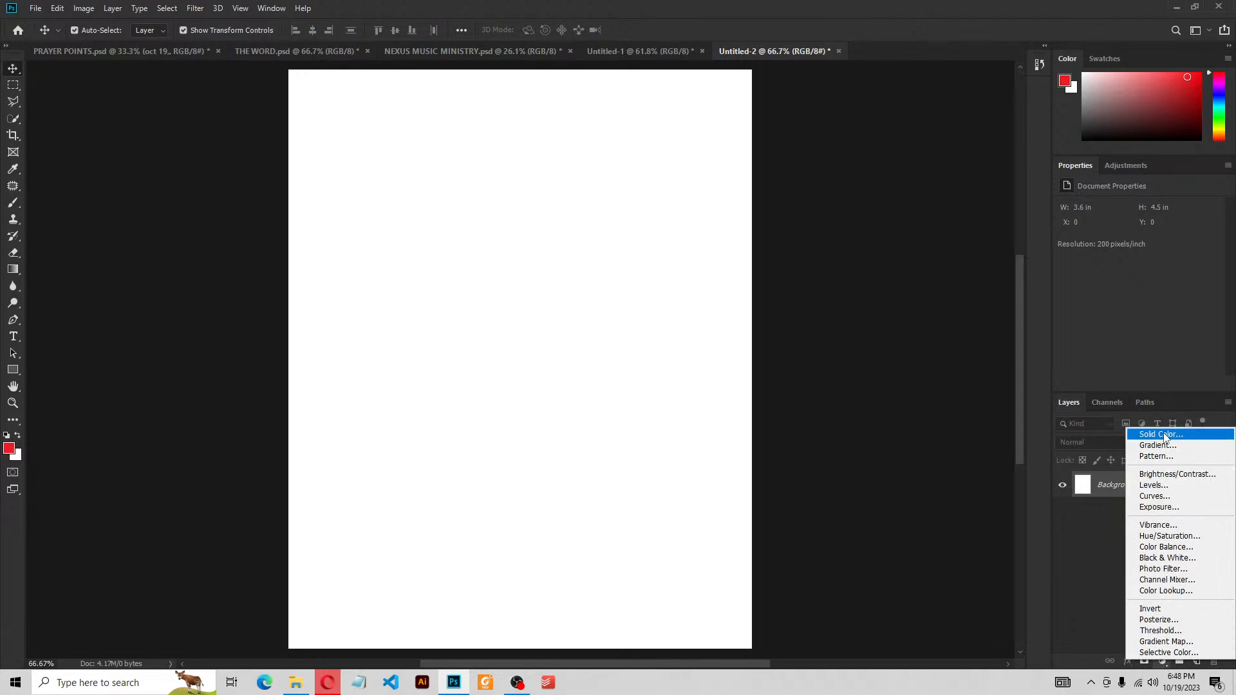
click(1113, 631)
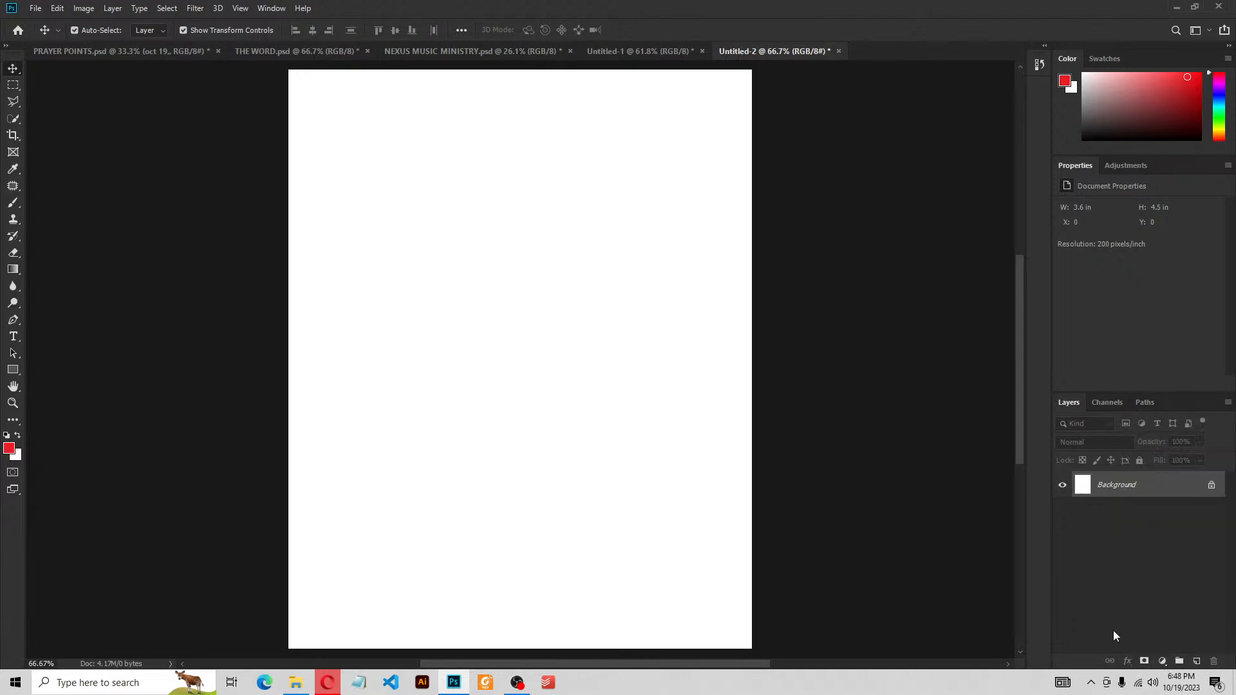
click(1163, 663)
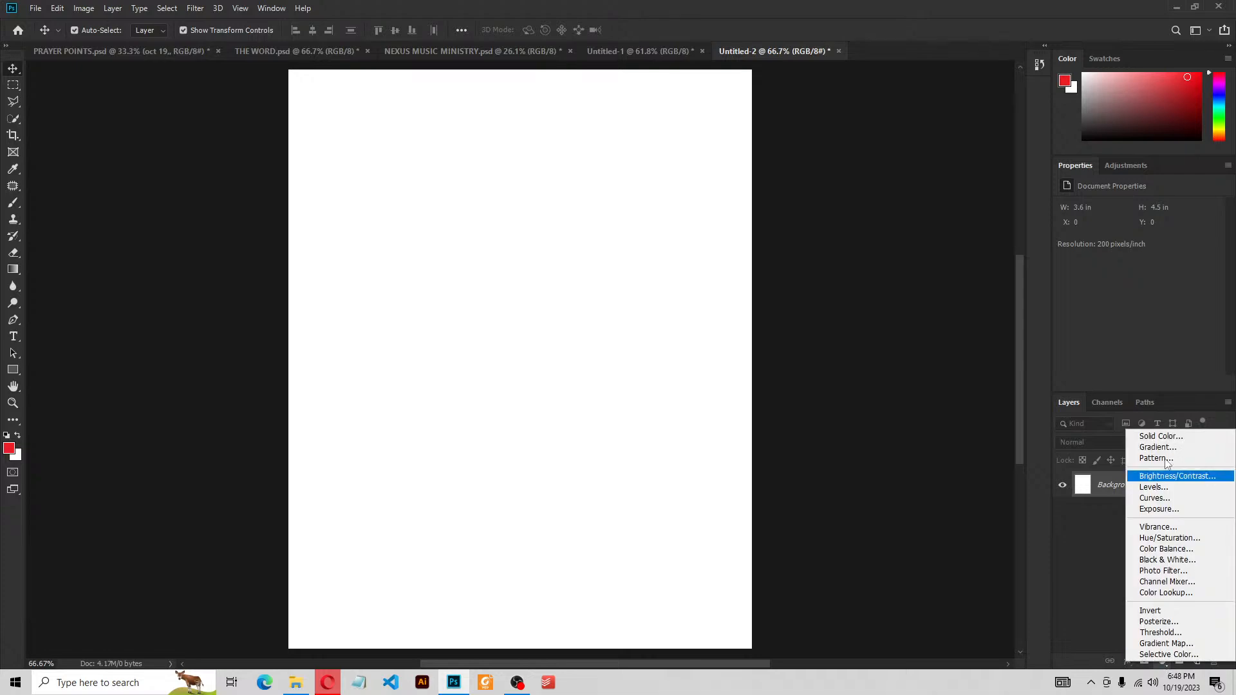
click(1165, 436)
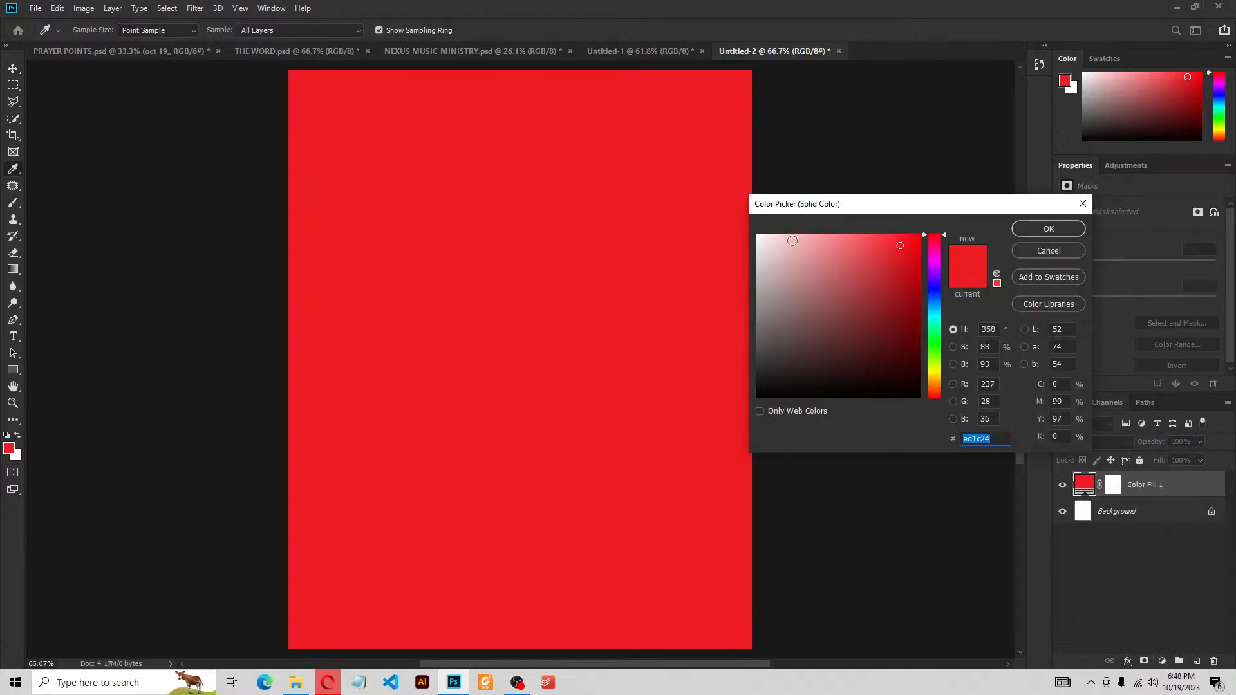
click(767, 236)
drag(767, 236, 779, 225)
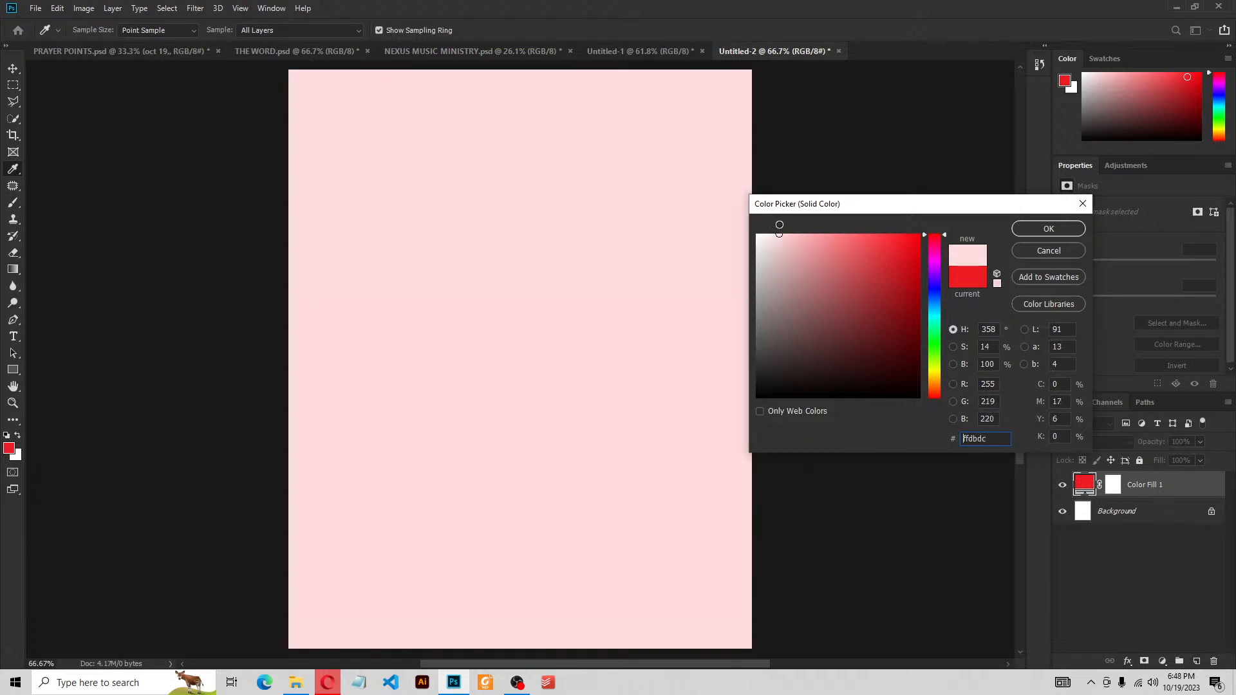
double_click(986, 437)
drag(991, 441, 950, 439)
click(1048, 230)
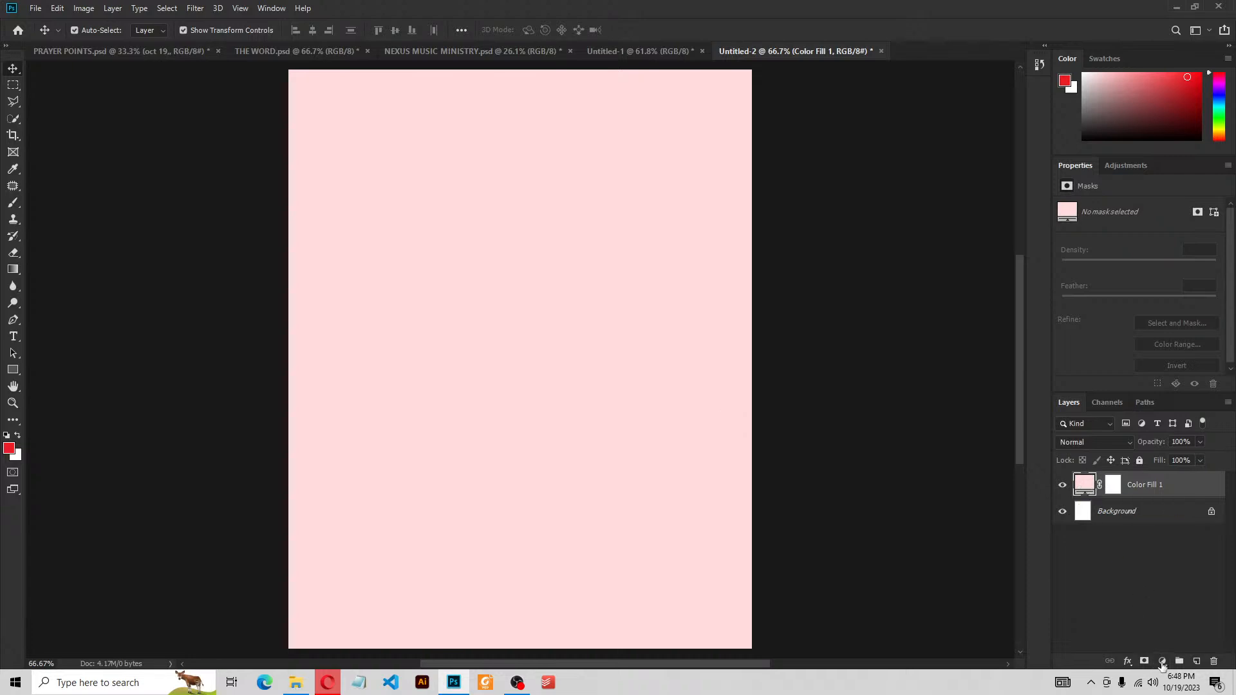
Paint the Color Fill 1 mask with a soft brush to fade the centre and bottom to white
click(1114, 487)
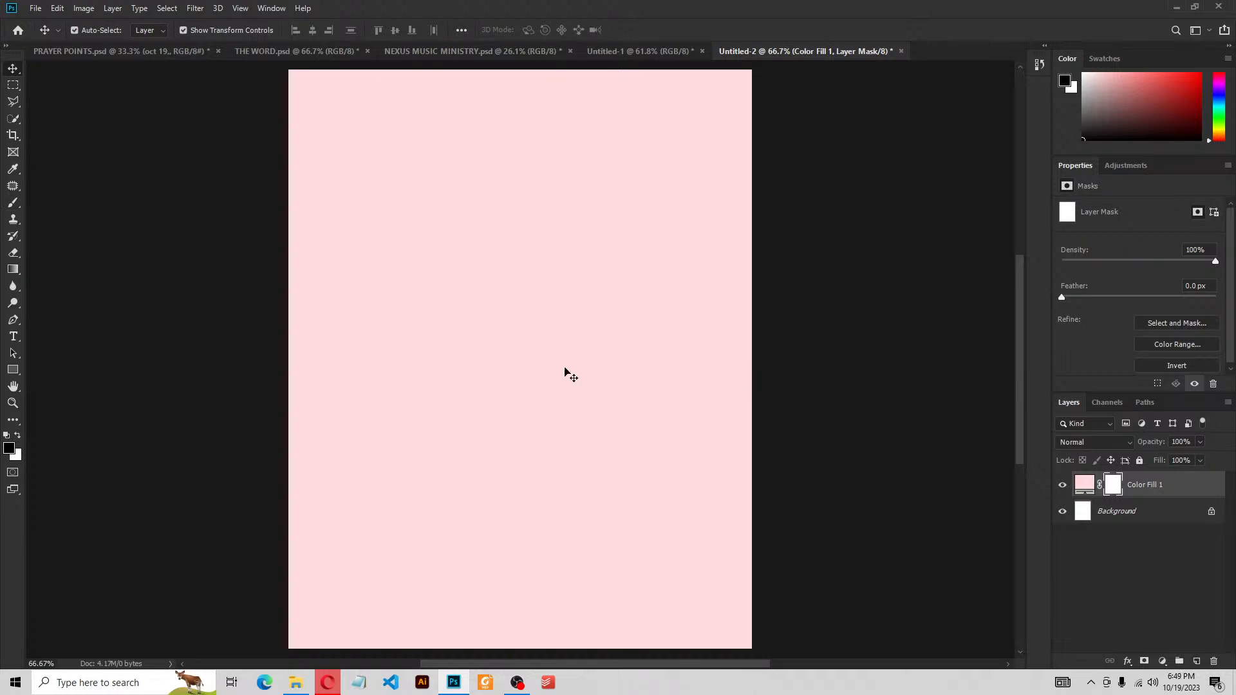
key(b)
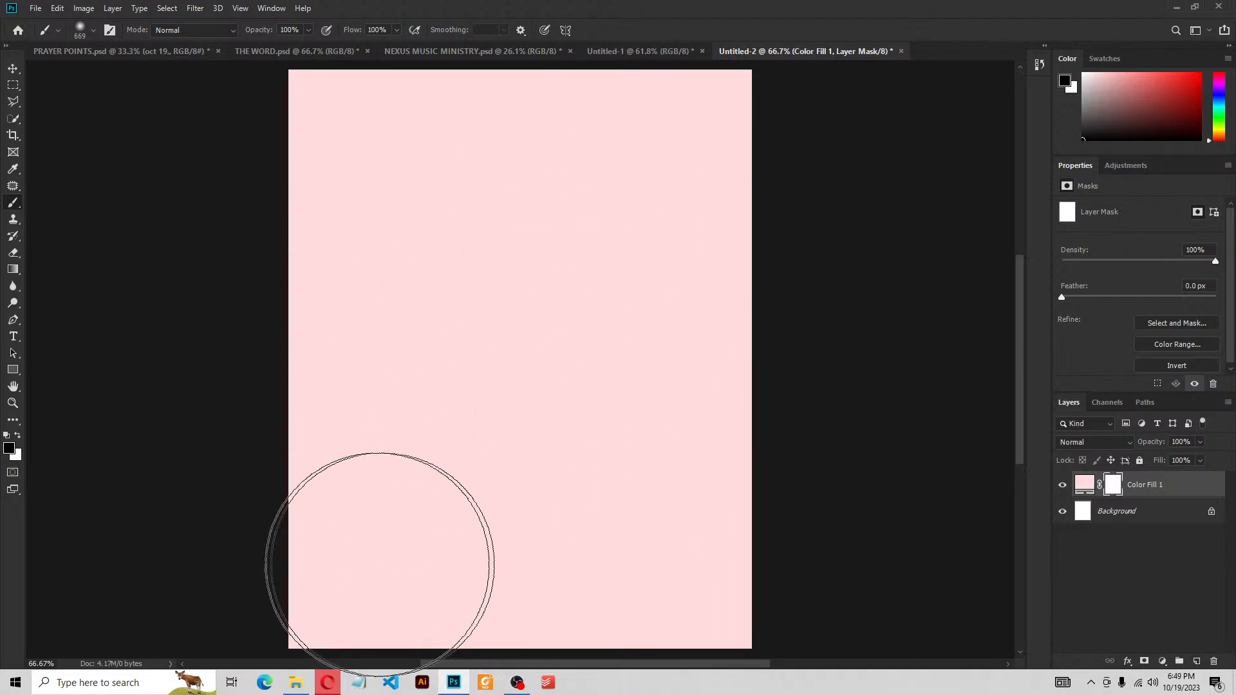
click(357, 561)
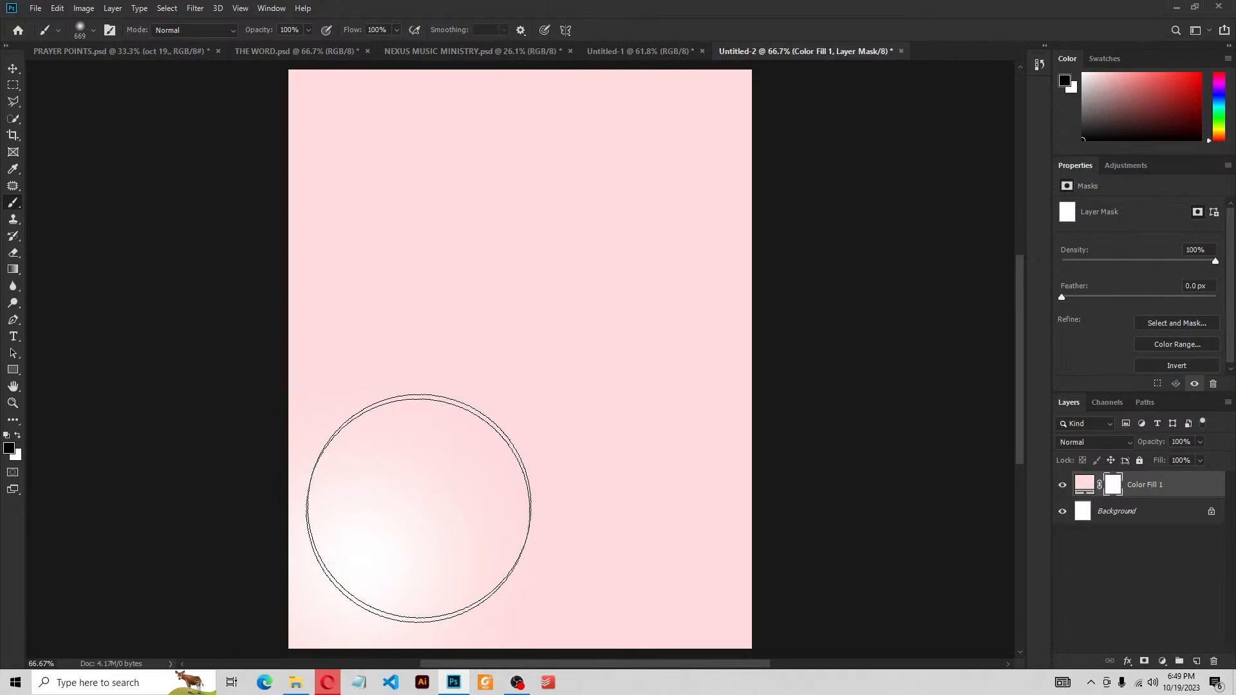
mouse_move(456, 389)
mouse_down()
mouse_move(503, 230)
mouse_move(547, 307)
mouse_move(557, 497)
mouse_move(590, 571)
mouse_move(653, 599)
mouse_move(704, 603)
mouse_move(511, 583)
mouse_move(490, 537)
mouse_move(450, 575)
mouse_move(360, 602)
mouse_move(587, 498)
mouse_move(658, 427)
mouse_move(660, 492)
mouse_move(528, 296)
mouse_move(502, 233)
mouse_move(421, 496)
mouse_move(706, 420)
mouse_up()
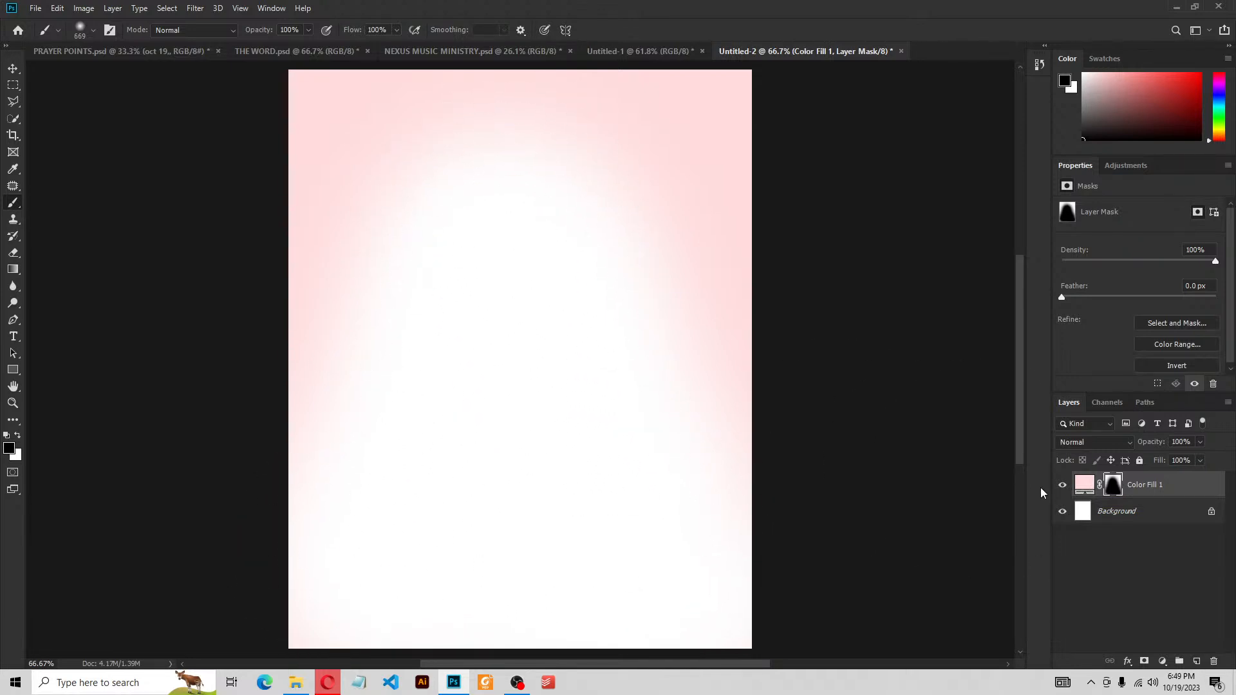
click(14, 68)
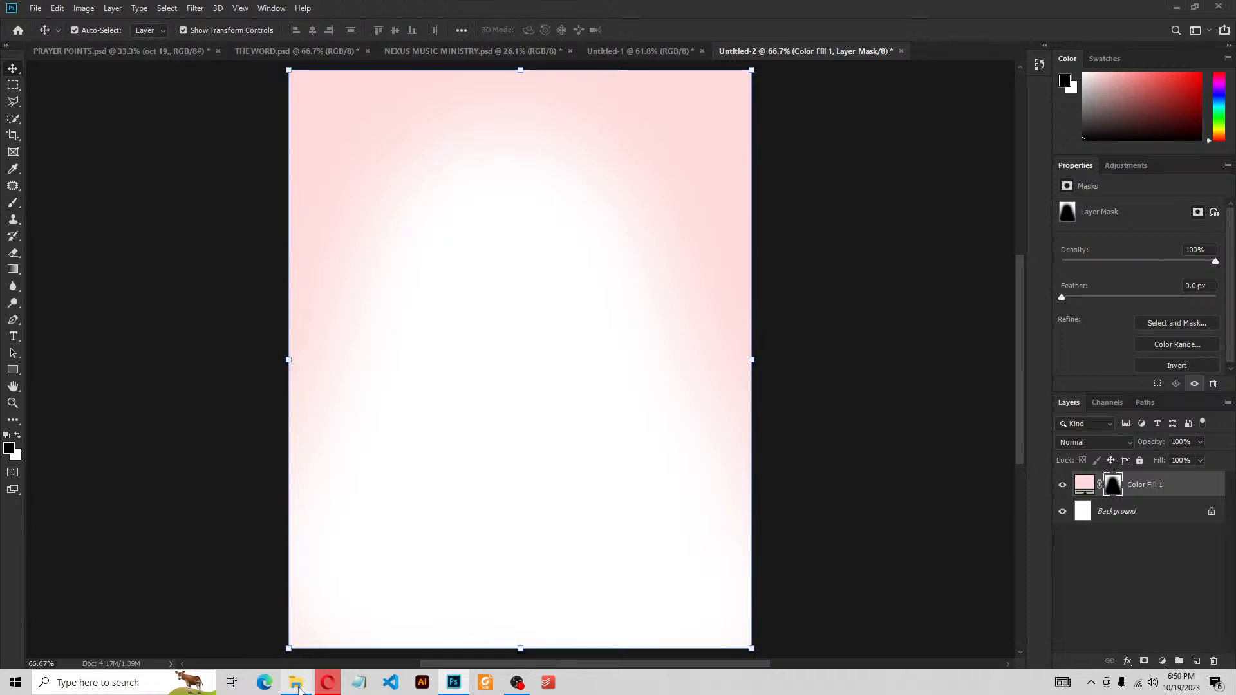
Drag pngwing.com (1).png onto the flyer, shrink it to about 28% and position it at the left edge
mouse_move(299, 689)
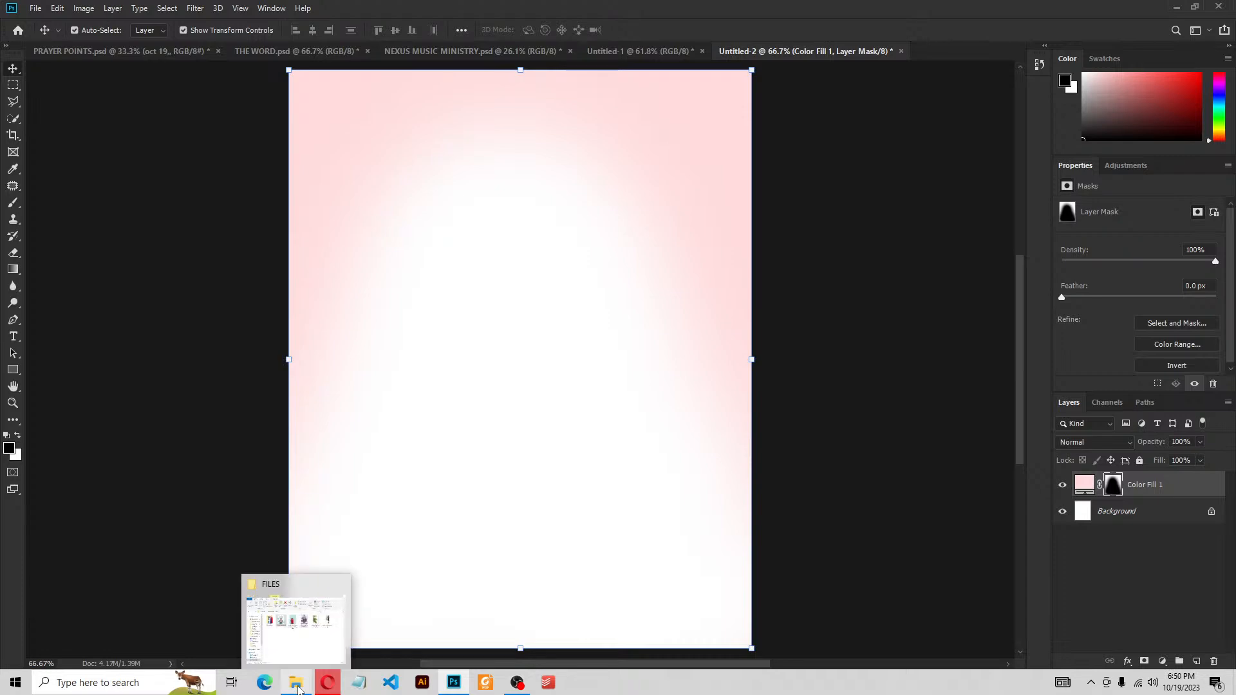
click(298, 687)
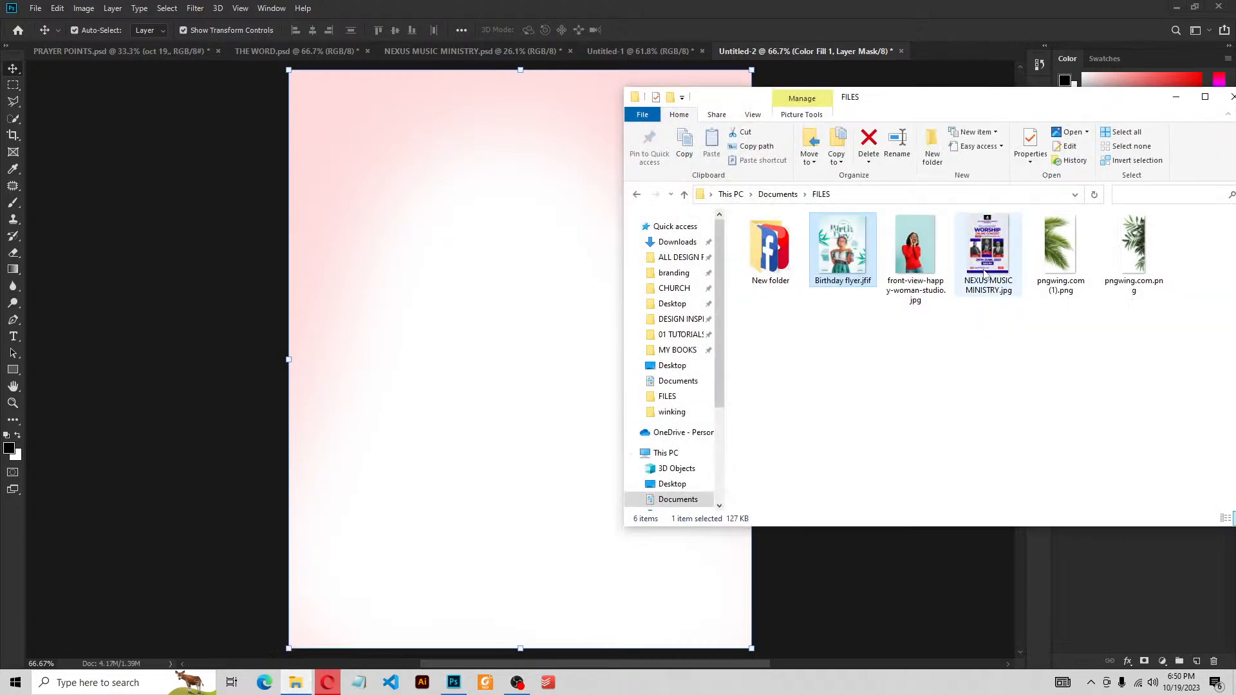
drag(1056, 240, 442, 348)
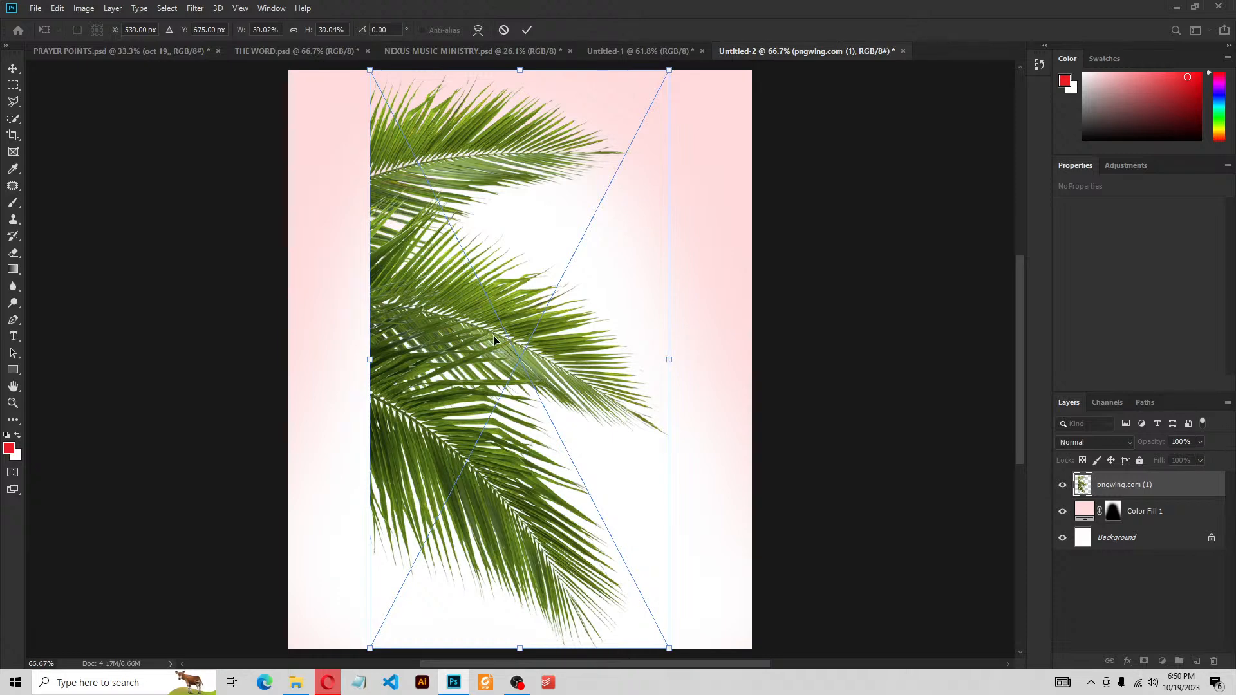
drag(501, 336, 407, 322)
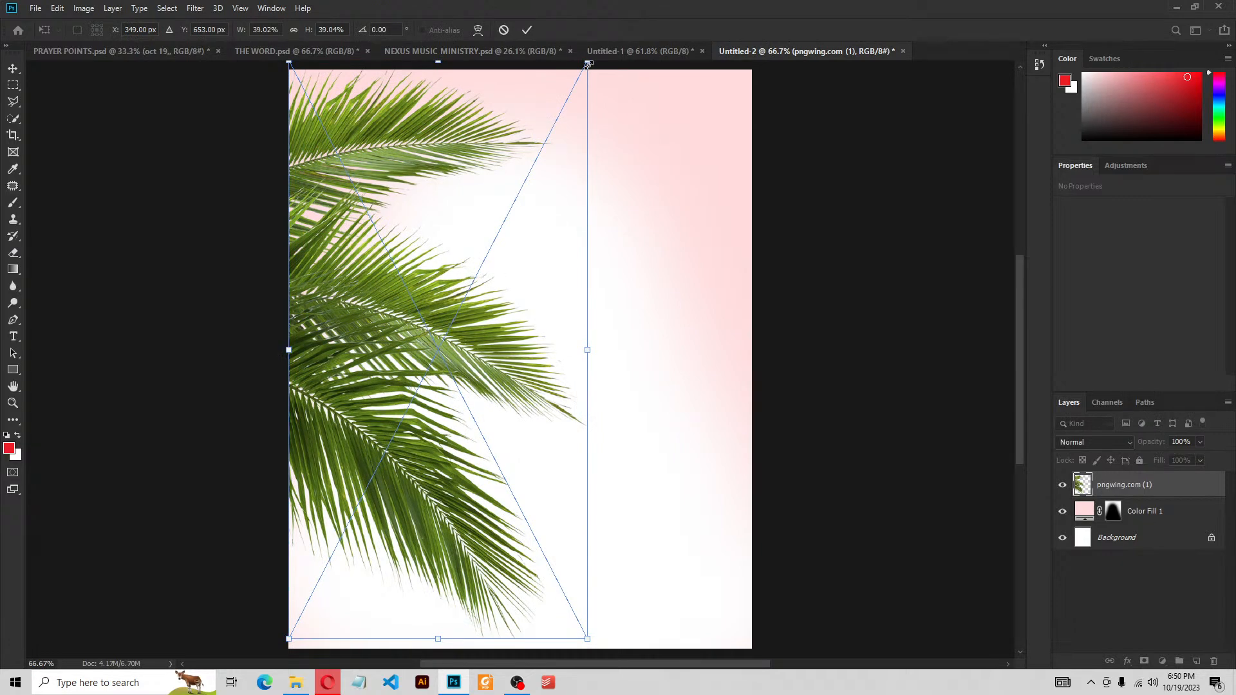
drag(588, 63, 489, 216)
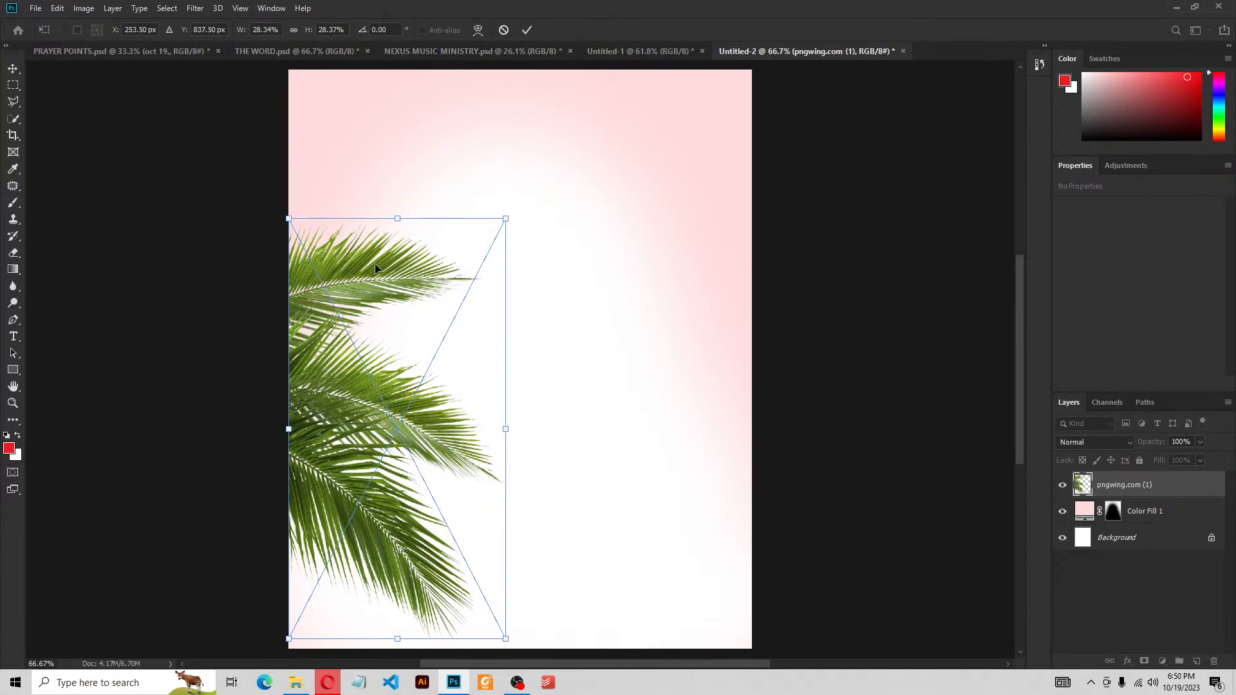
drag(376, 268, 352, 239)
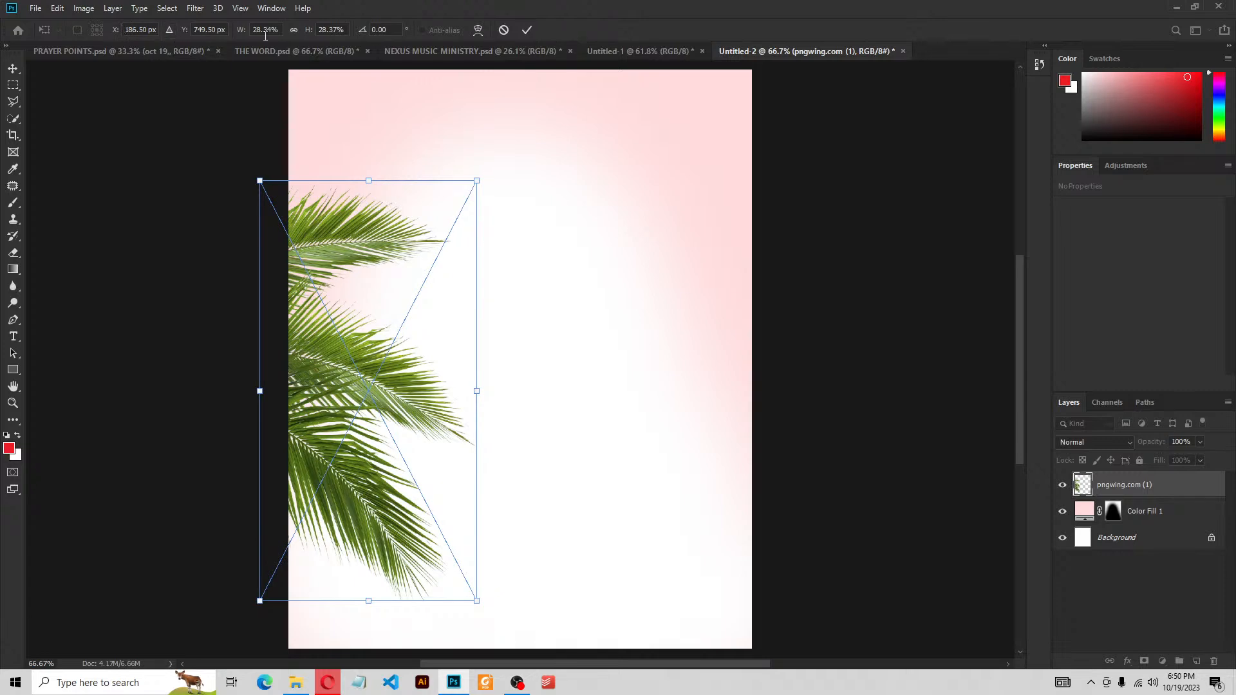
Commit the palm leaves' transform and reselect the layer with transform controls showing
click(526, 30)
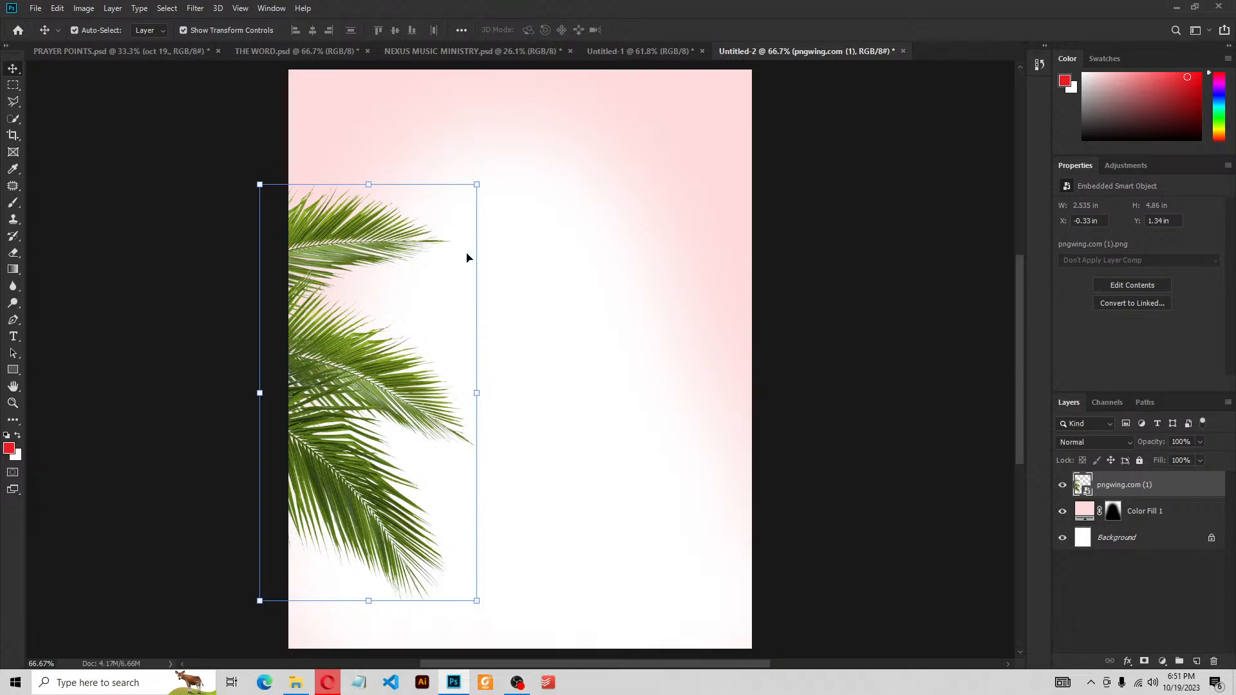
click(787, 260)
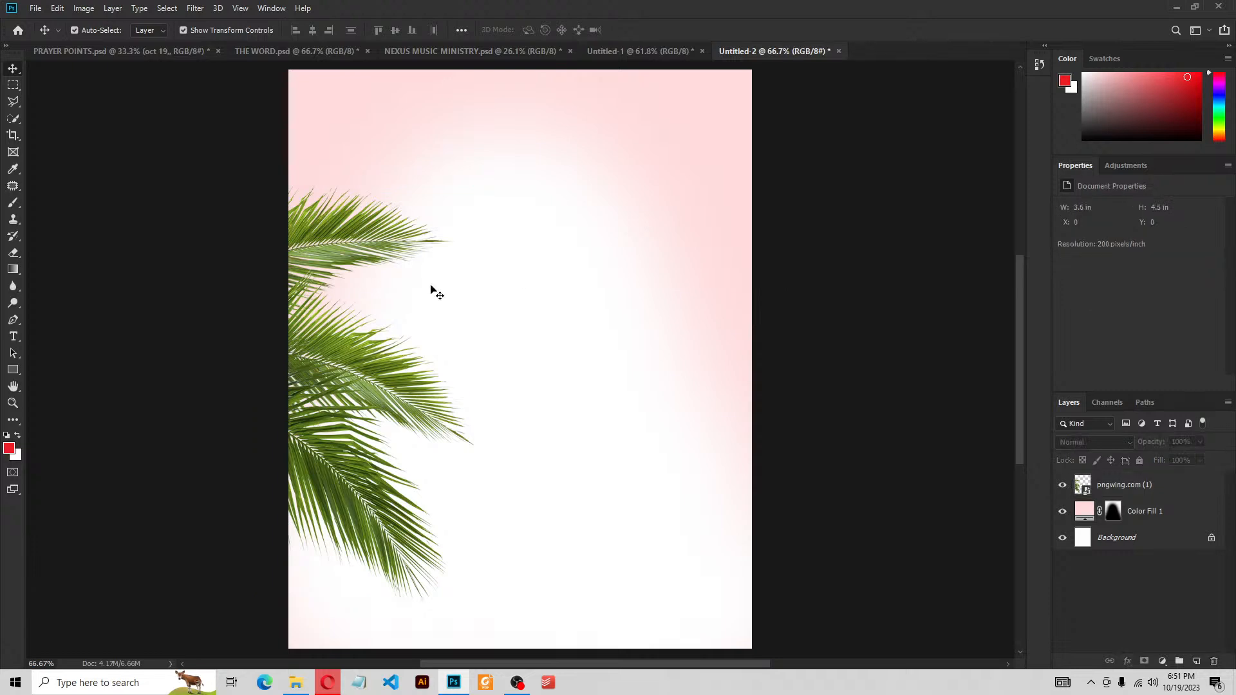
click(371, 238)
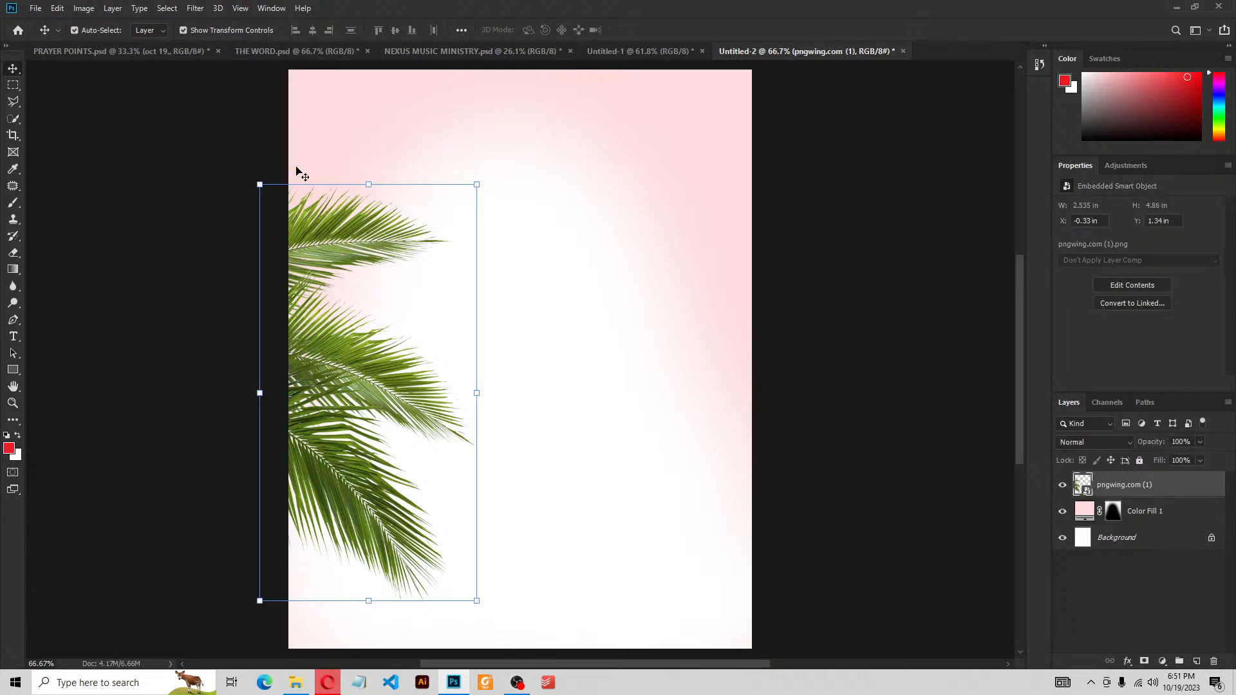
click(230, 30)
click(229, 30)
click(229, 30)
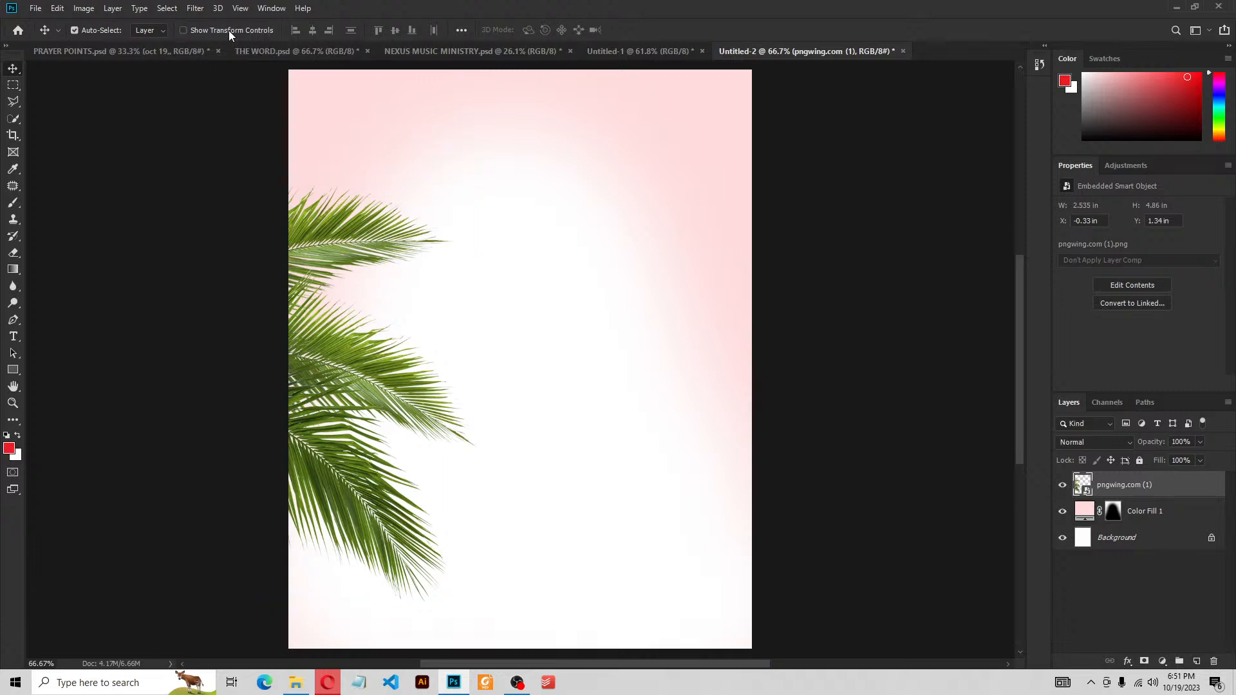
click(229, 30)
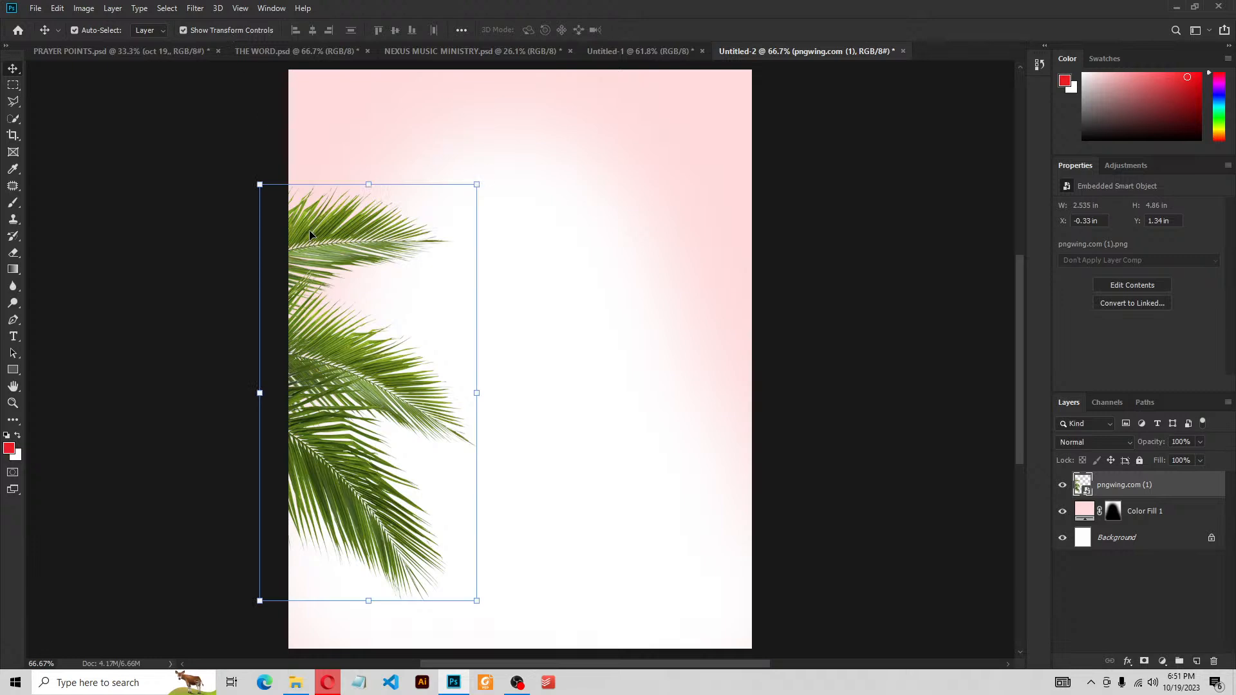
Nudge the palm leaves slightly left and down to about X −0.44 in, Y 1.4 in
drag(311, 228, 313, 235)
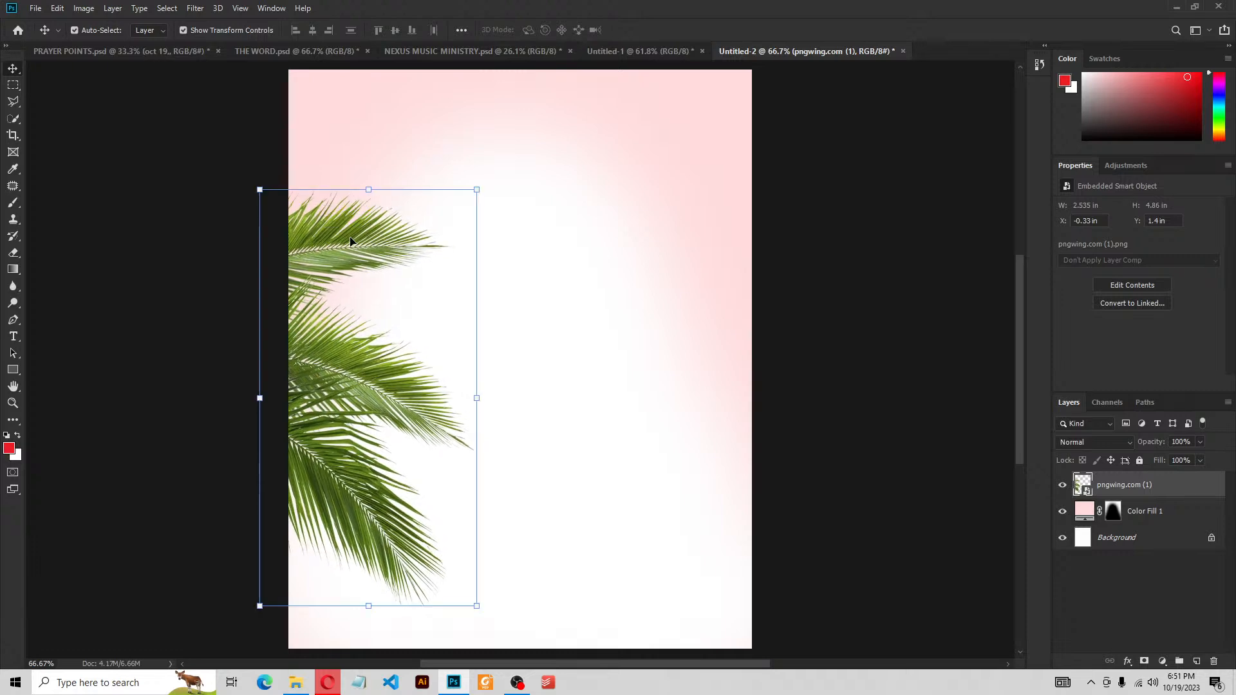
drag(346, 237, 342, 238)
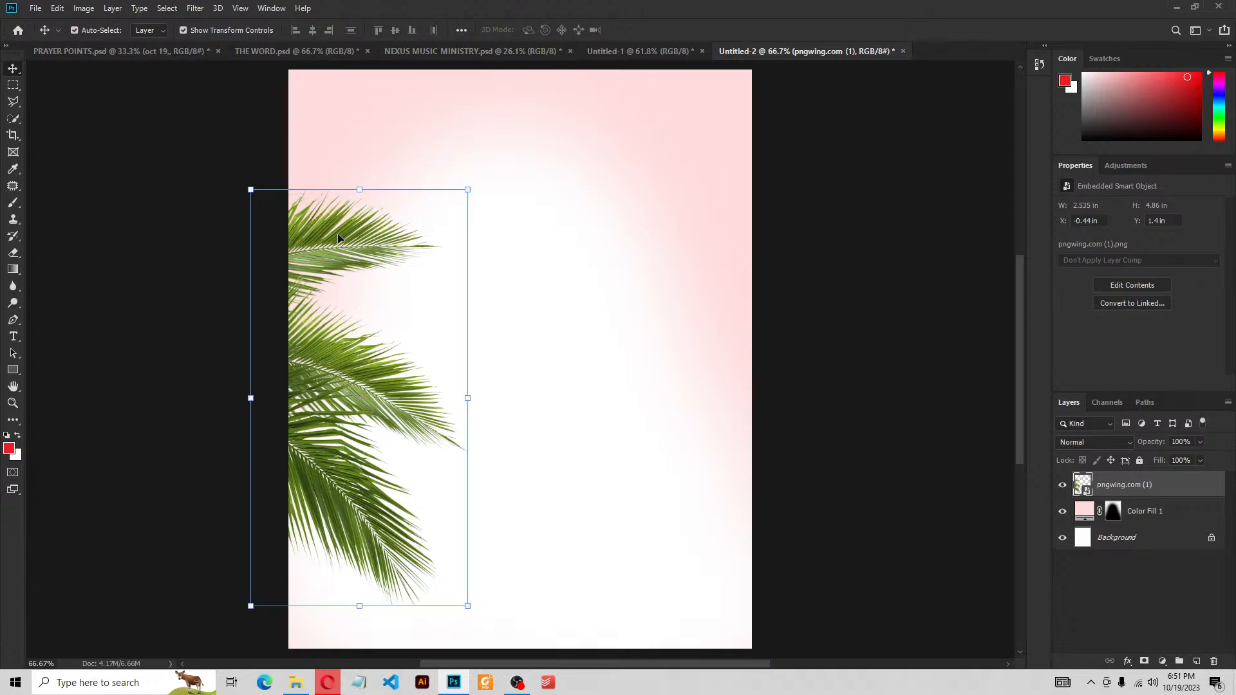
click(837, 240)
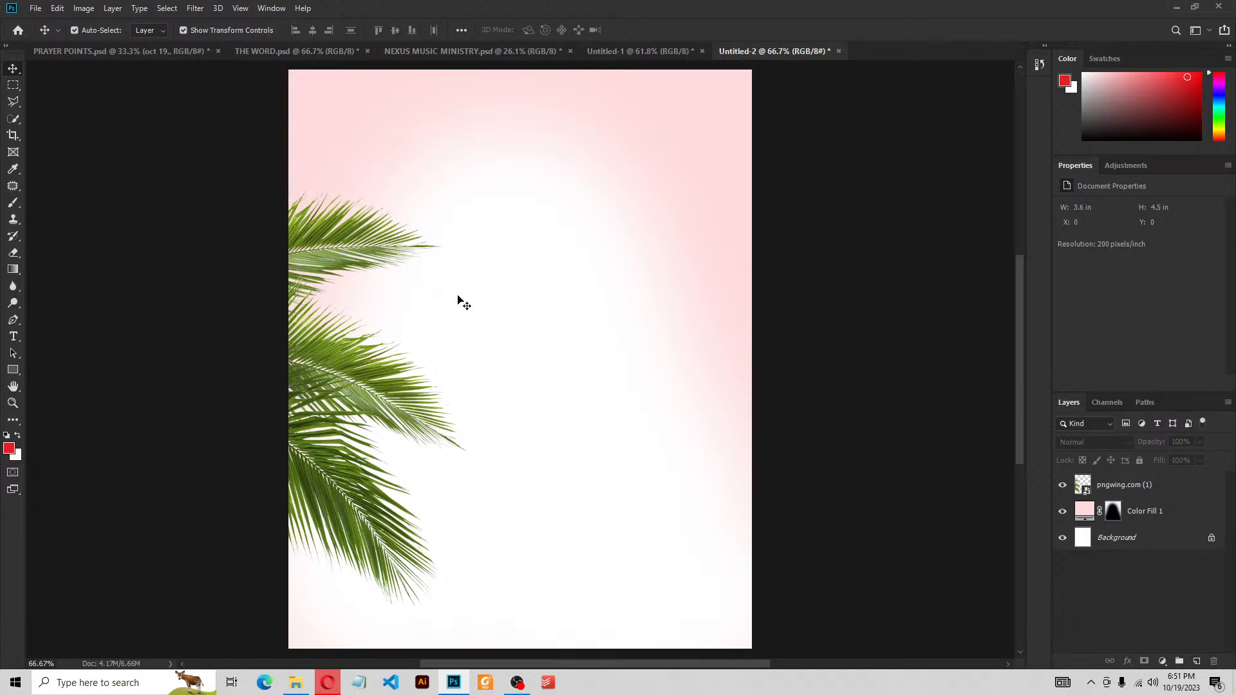
click(296, 683)
Place pngwing.com.png scaled to about 31% against the flyer's right edge
drag(1130, 251, 522, 384)
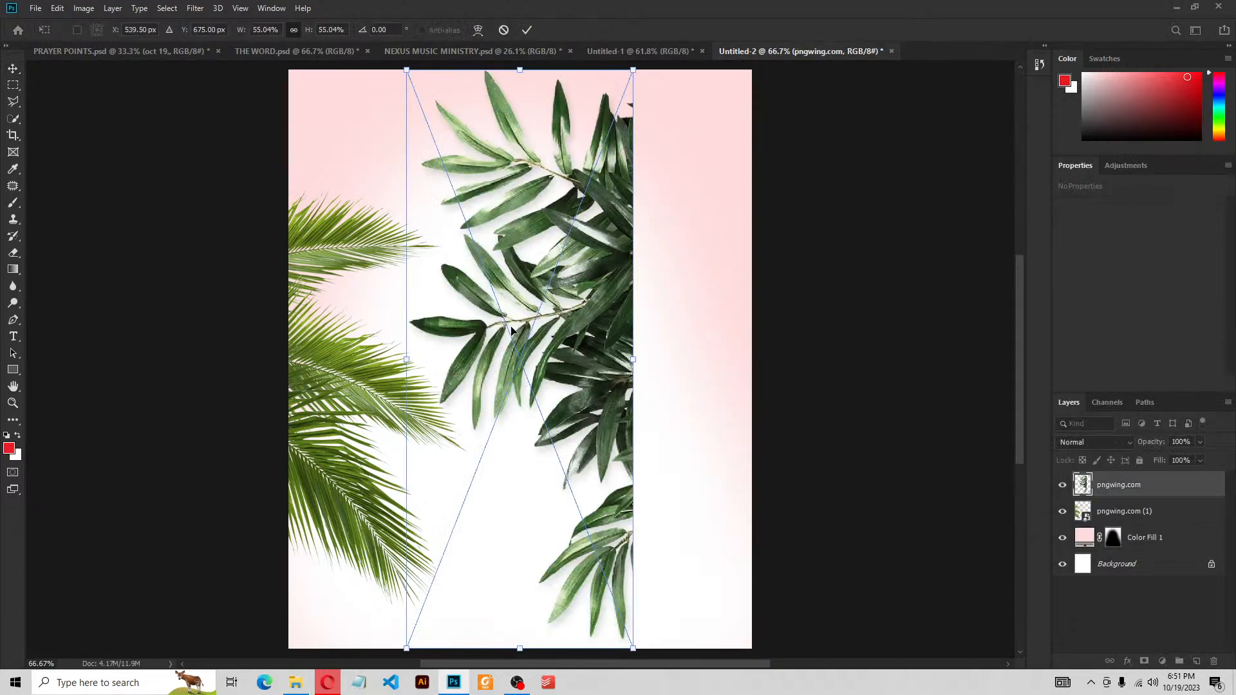
drag(423, 359, 506, 359)
drag(587, 341, 712, 362)
key(Return)
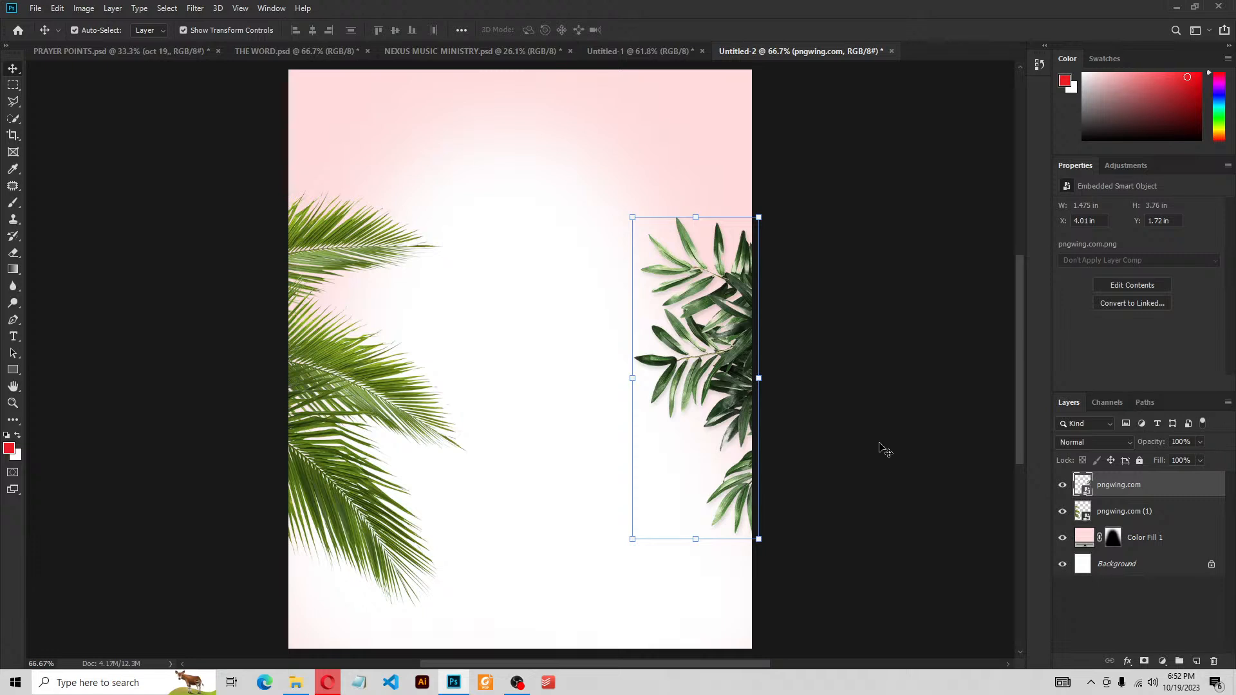
click(886, 450)
drag(824, 447, 878, 454)
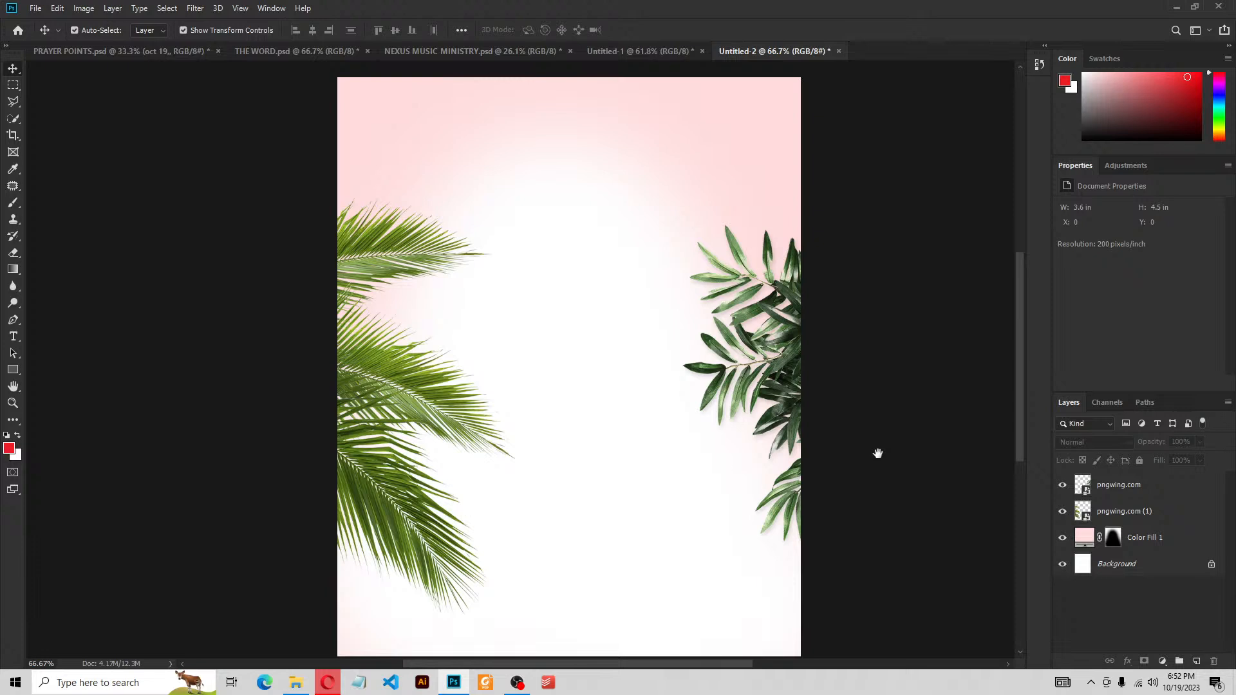
drag(878, 453, 918, 423)
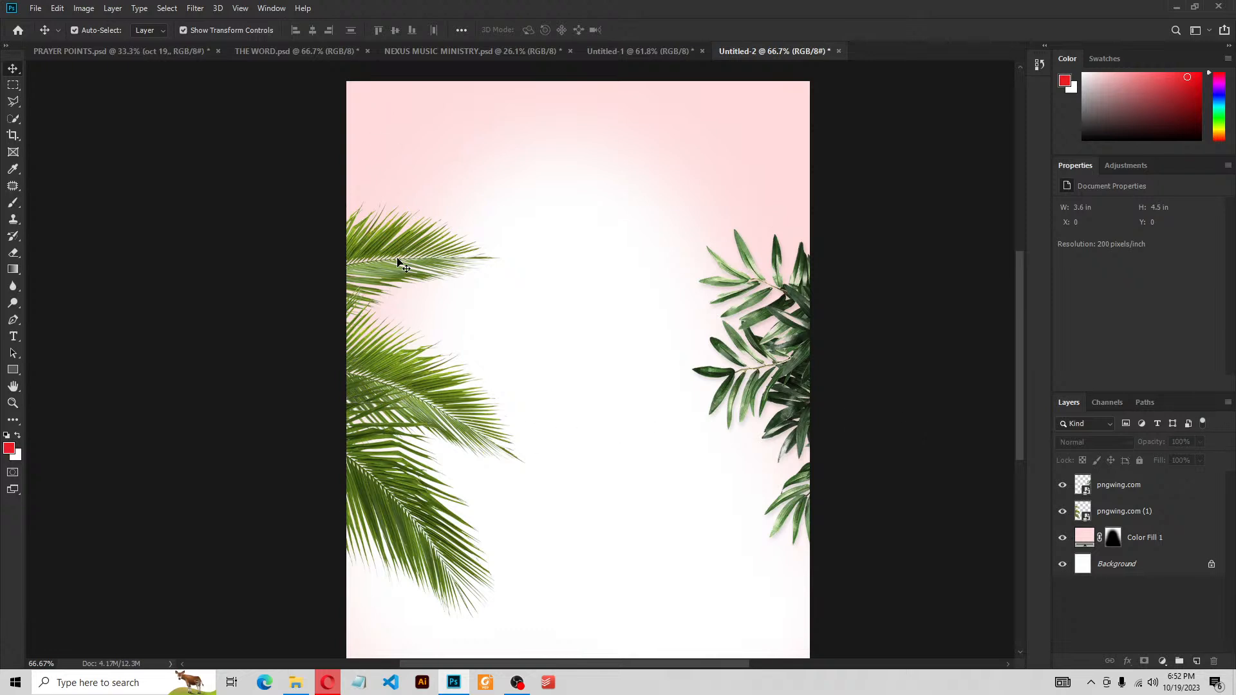
Apply a 4.0-pixel Gaussian Blur to the palm leaves layer
click(397, 376)
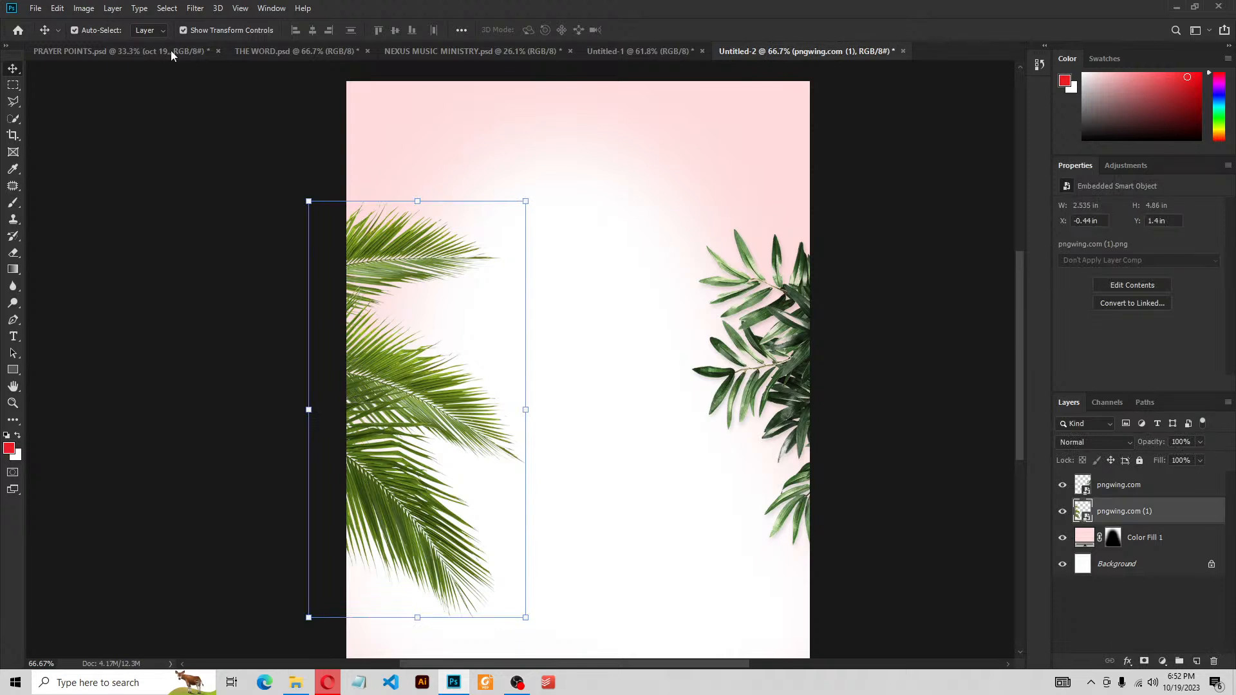
click(196, 9)
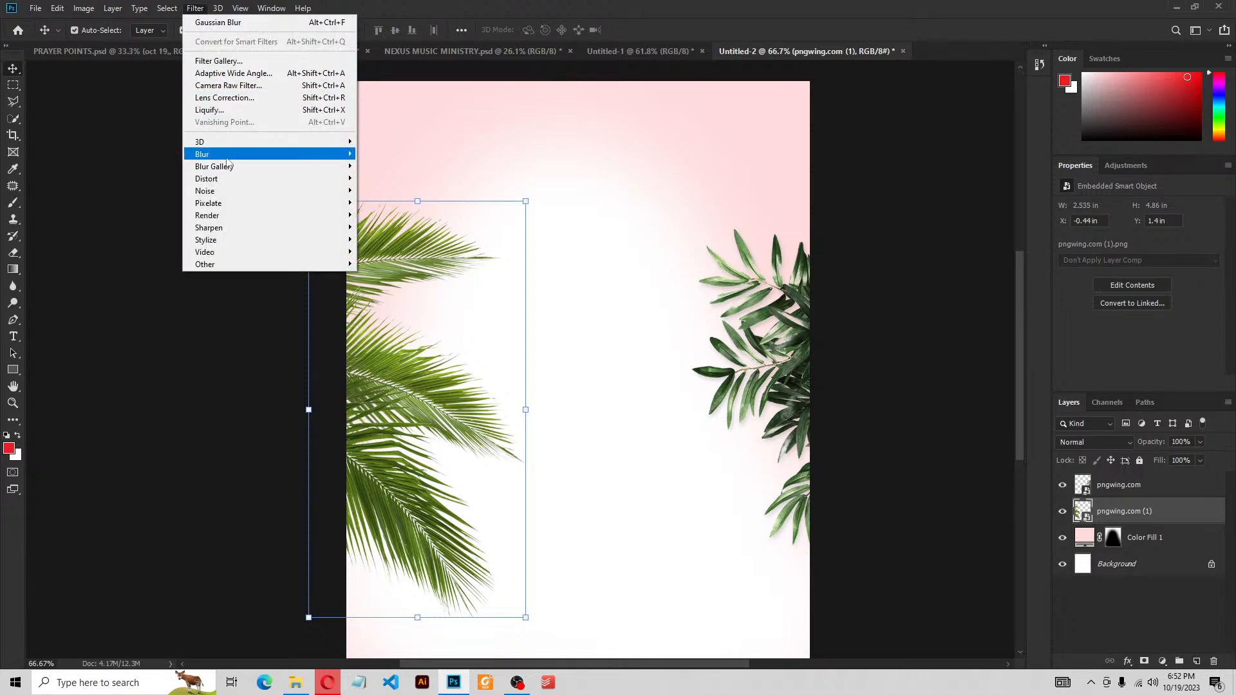
mouse_move(227, 158)
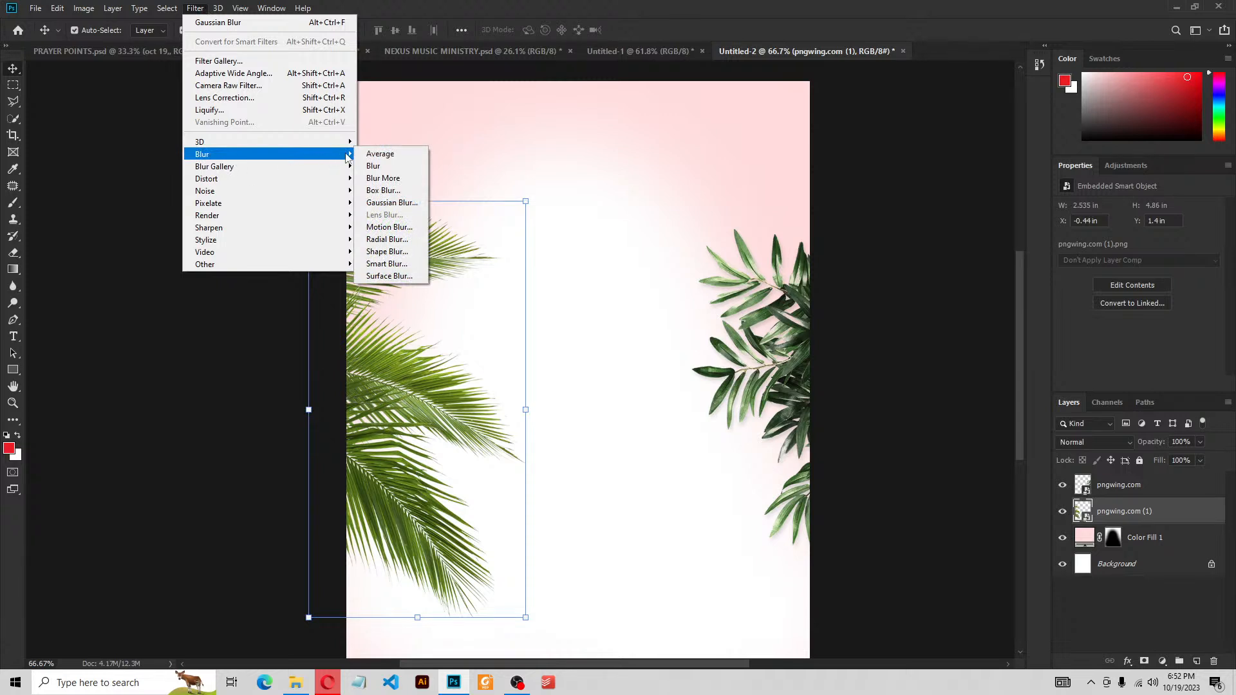
click(392, 204)
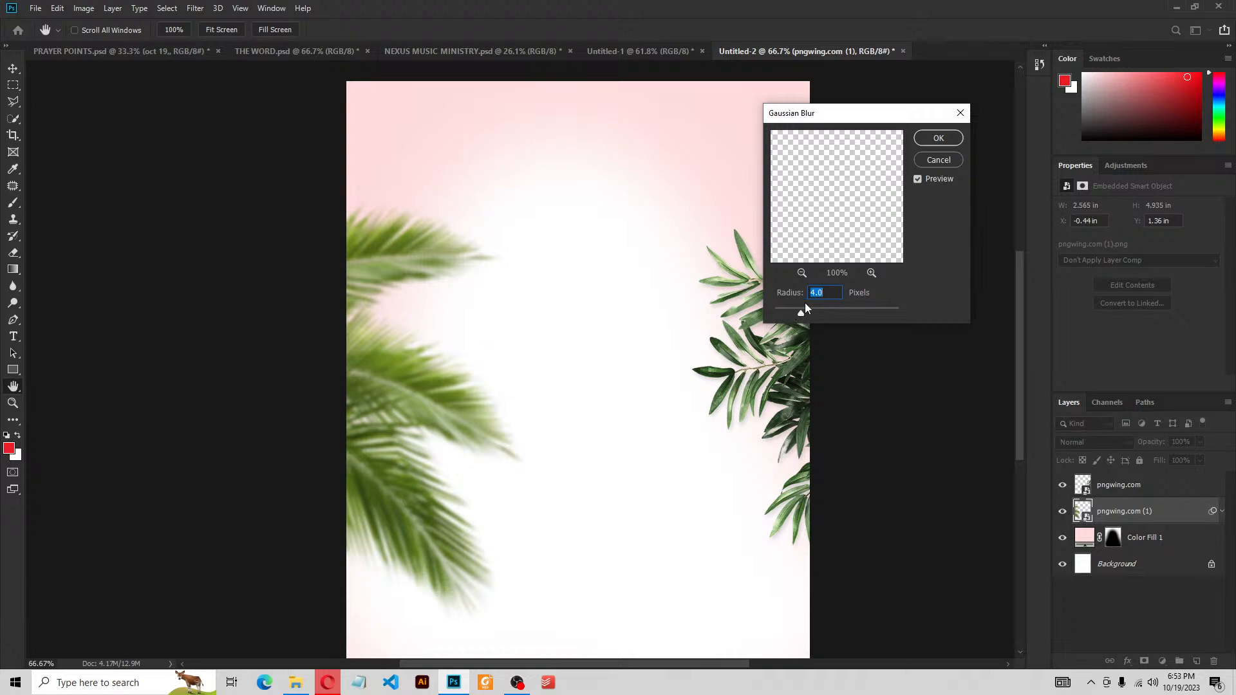
click(939, 139)
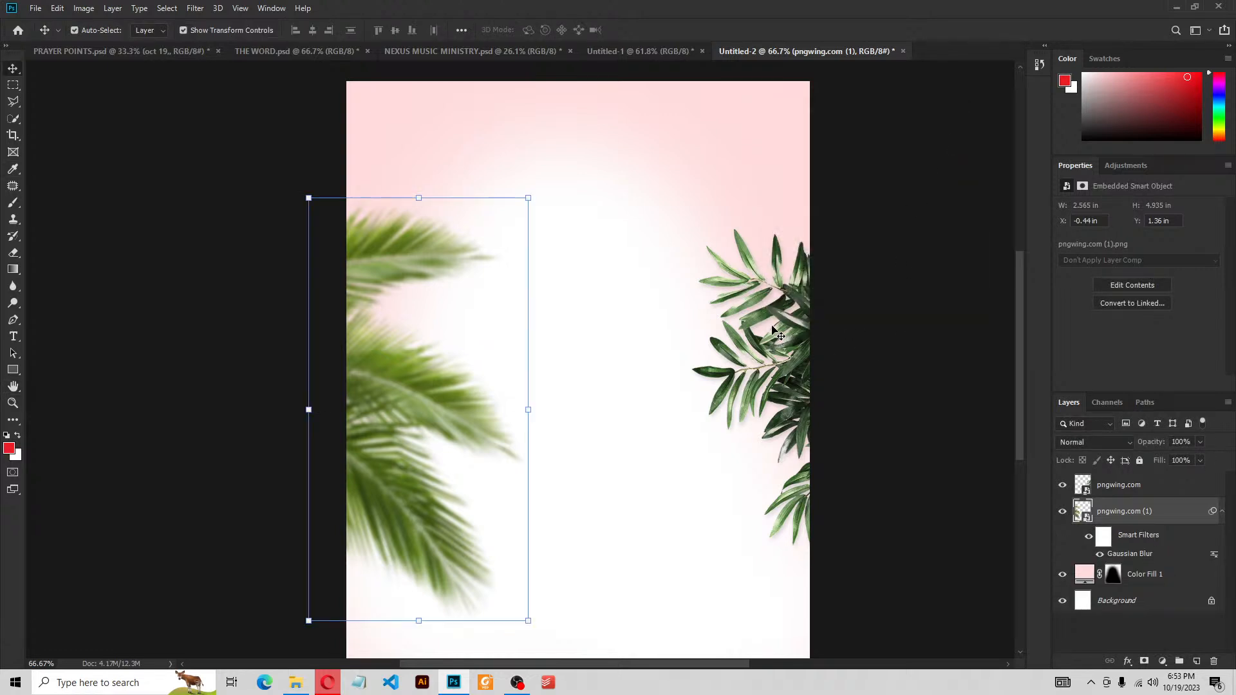
Apply the same 4.0-pixel Gaussian Blur to the right-hand branch layer
click(794, 329)
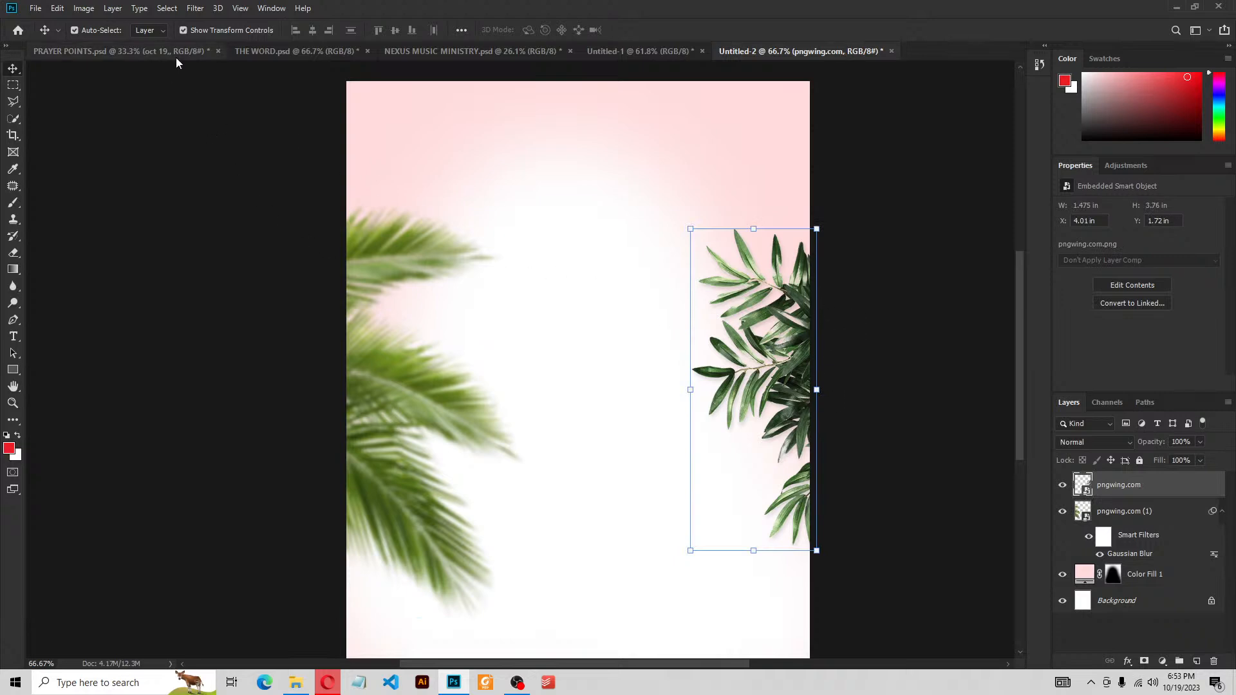
click(196, 9)
mouse_move(309, 155)
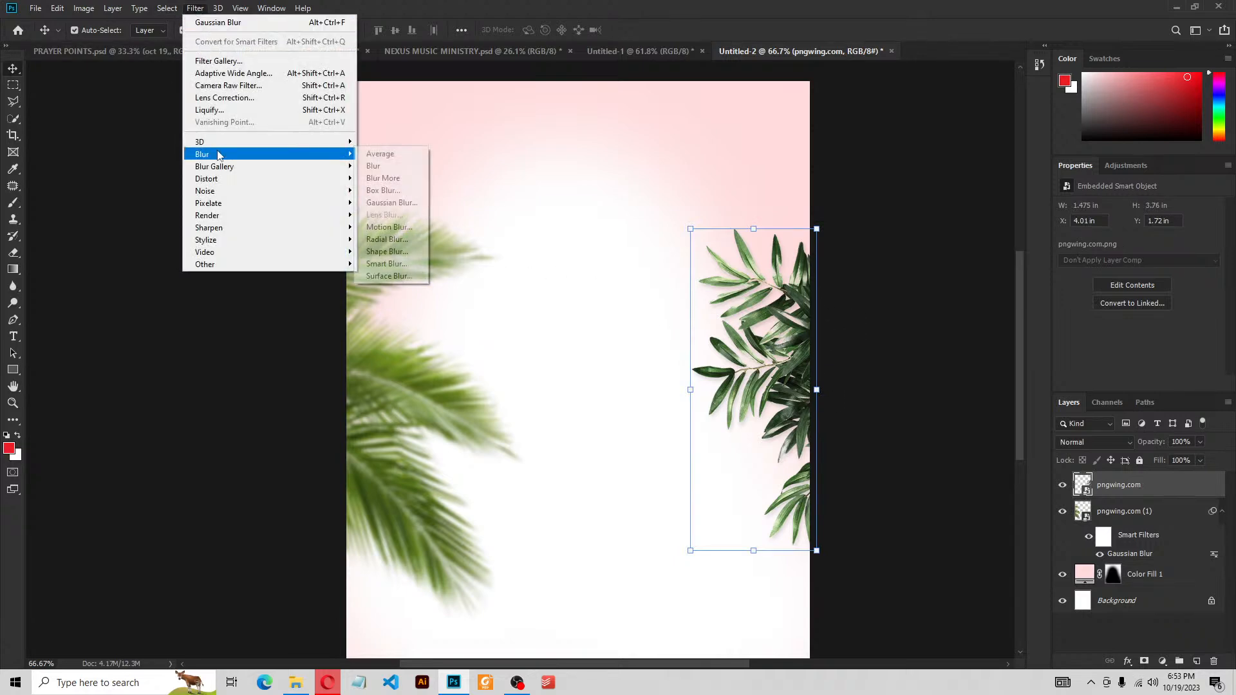
click(390, 204)
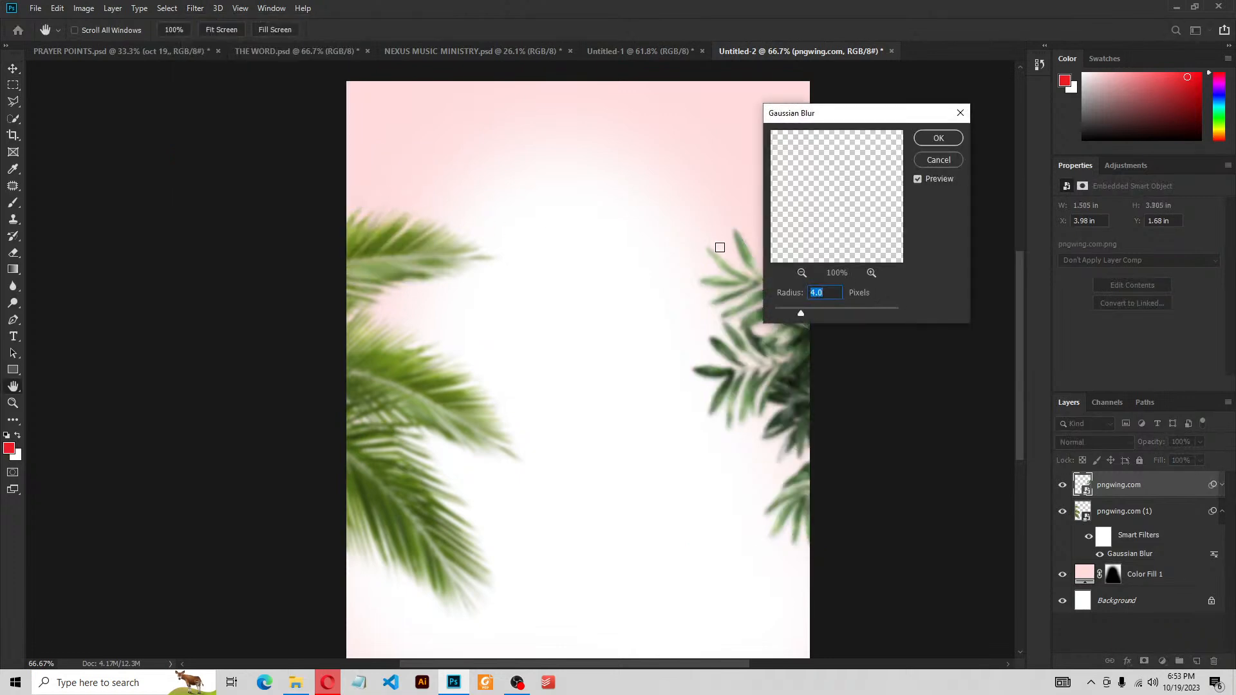
click(939, 139)
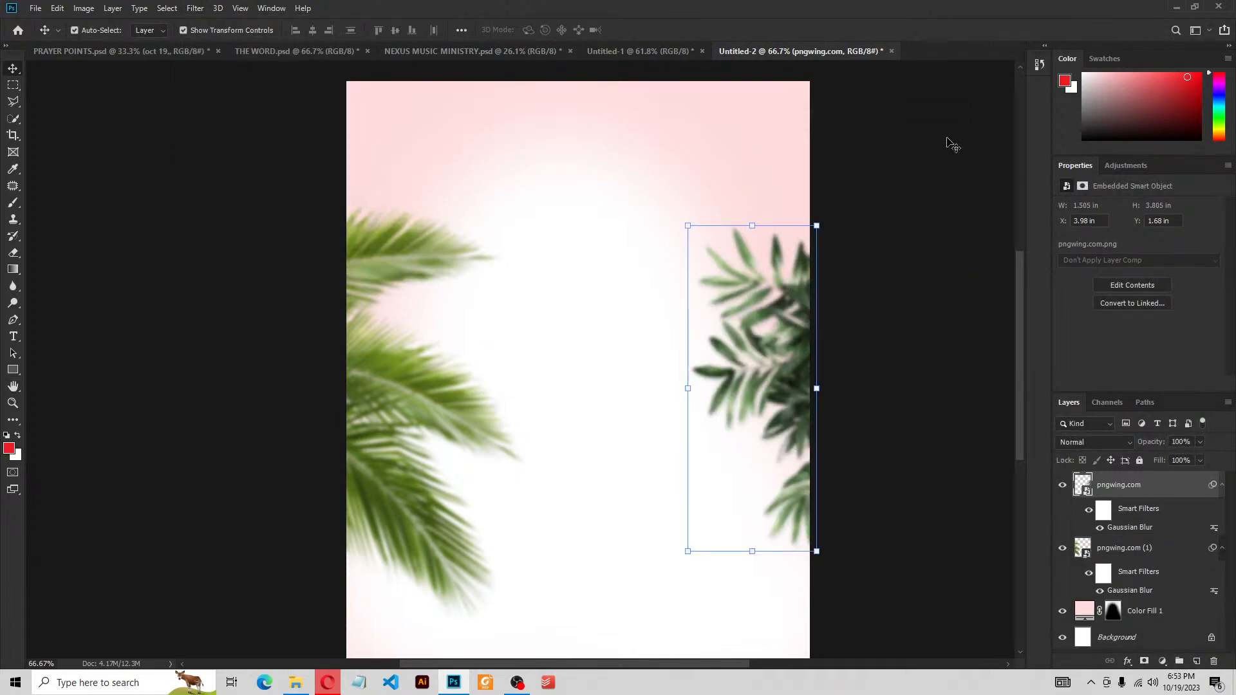
click(883, 234)
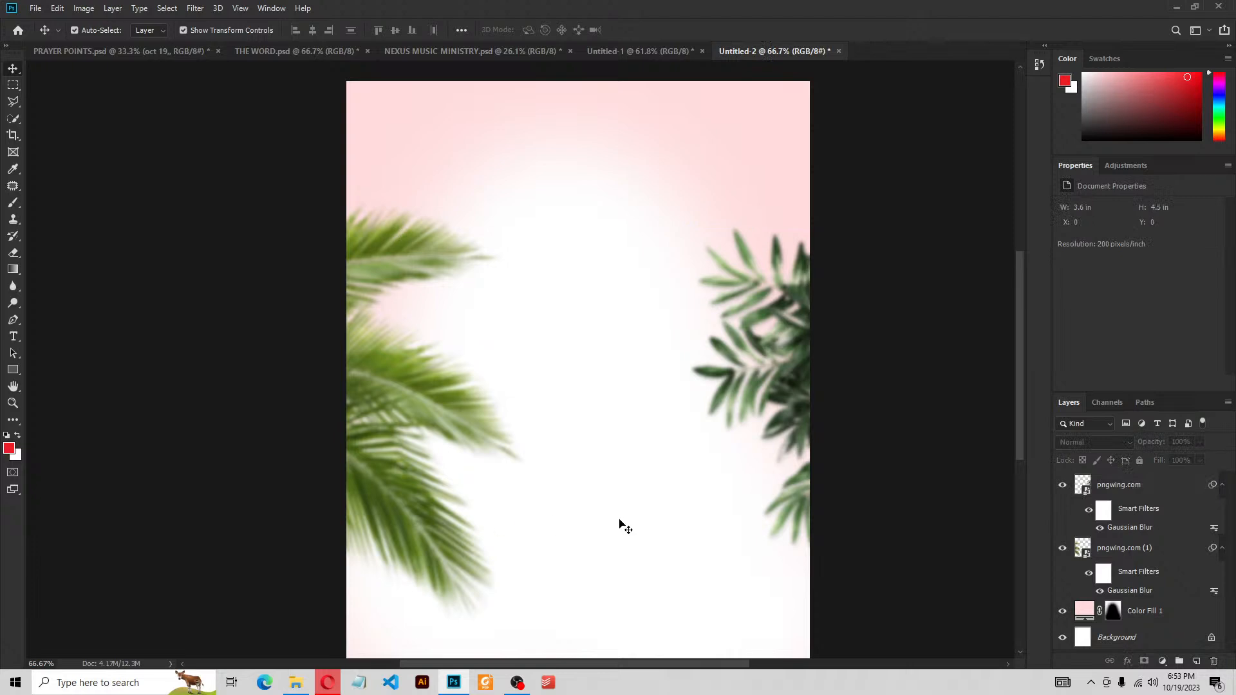
Add a Color Lookup 1 adjustment layer on top and show its 3DLUT File presets
scroll(602, 386, down, 1)
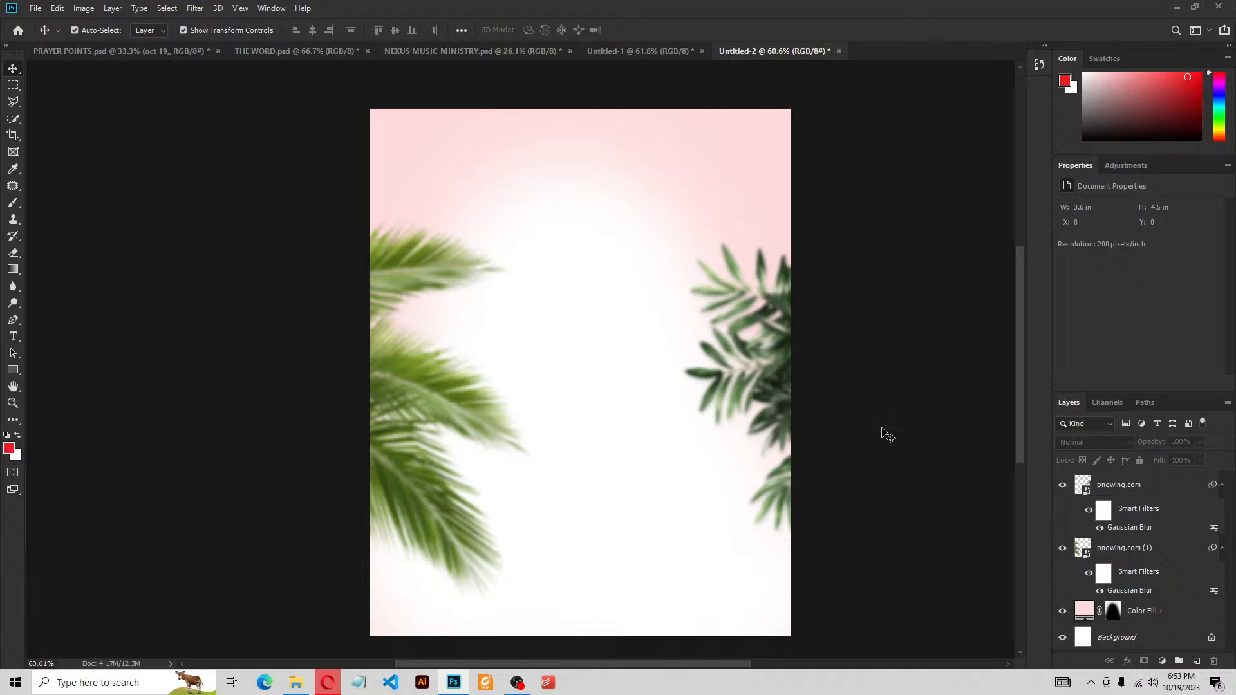
click(1162, 663)
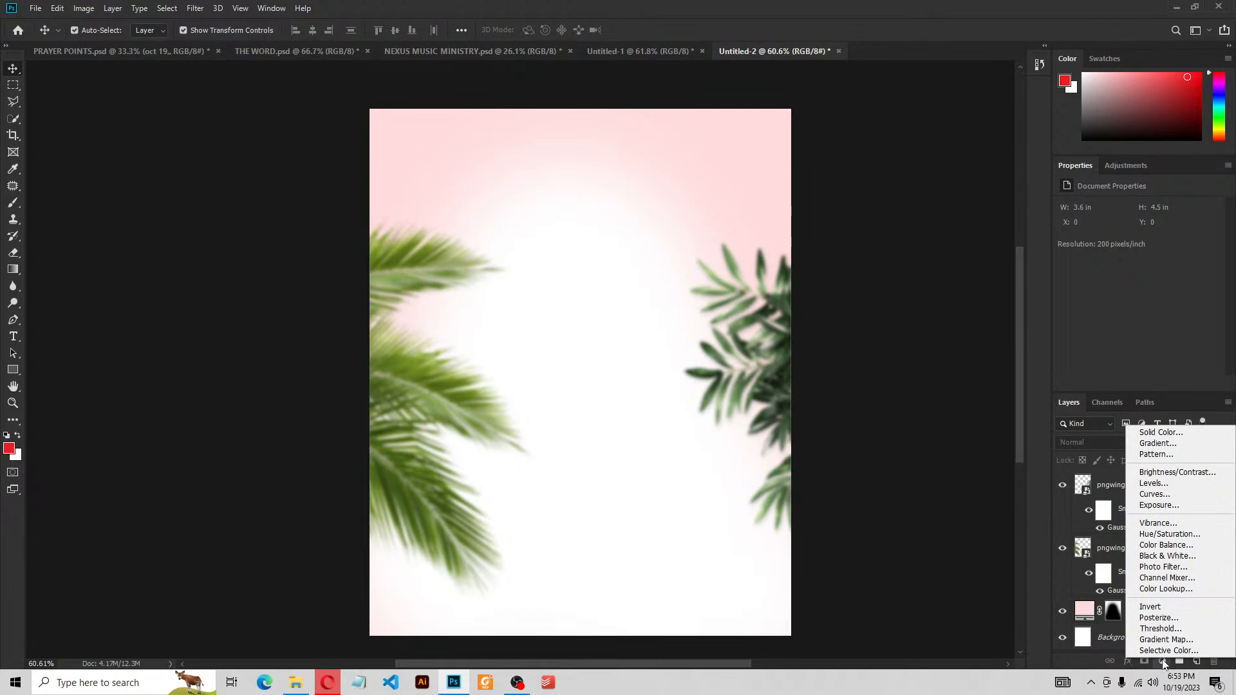
click(1162, 589)
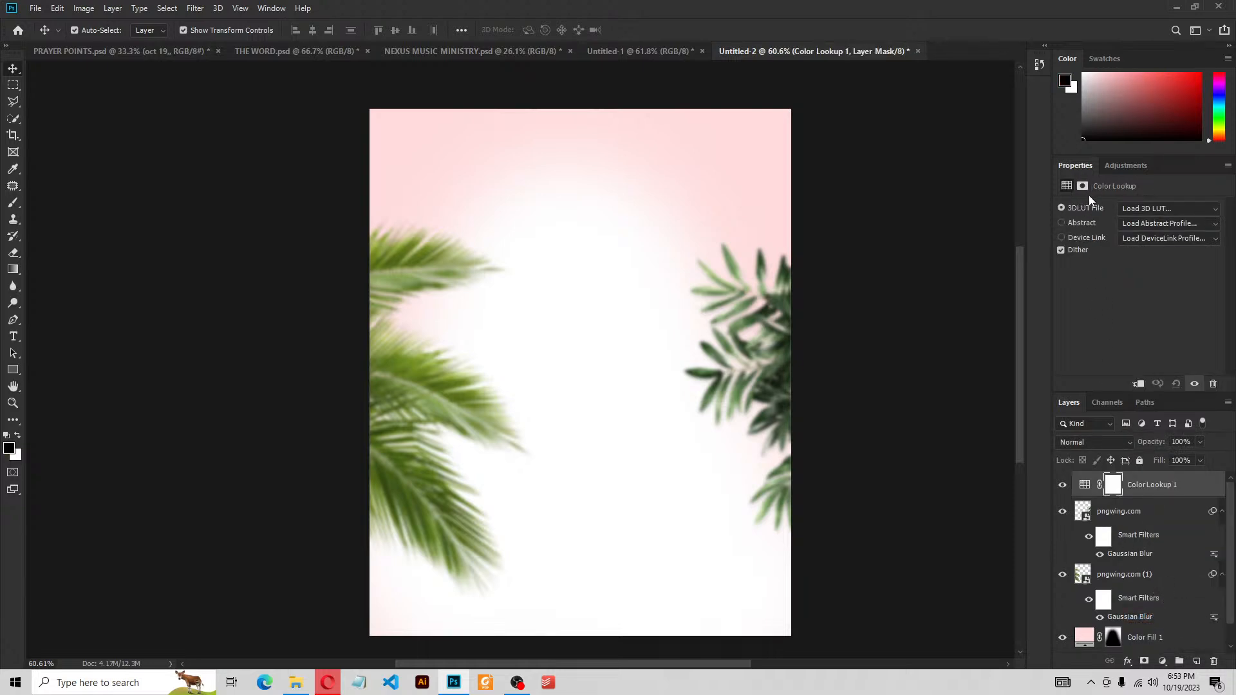
click(1163, 209)
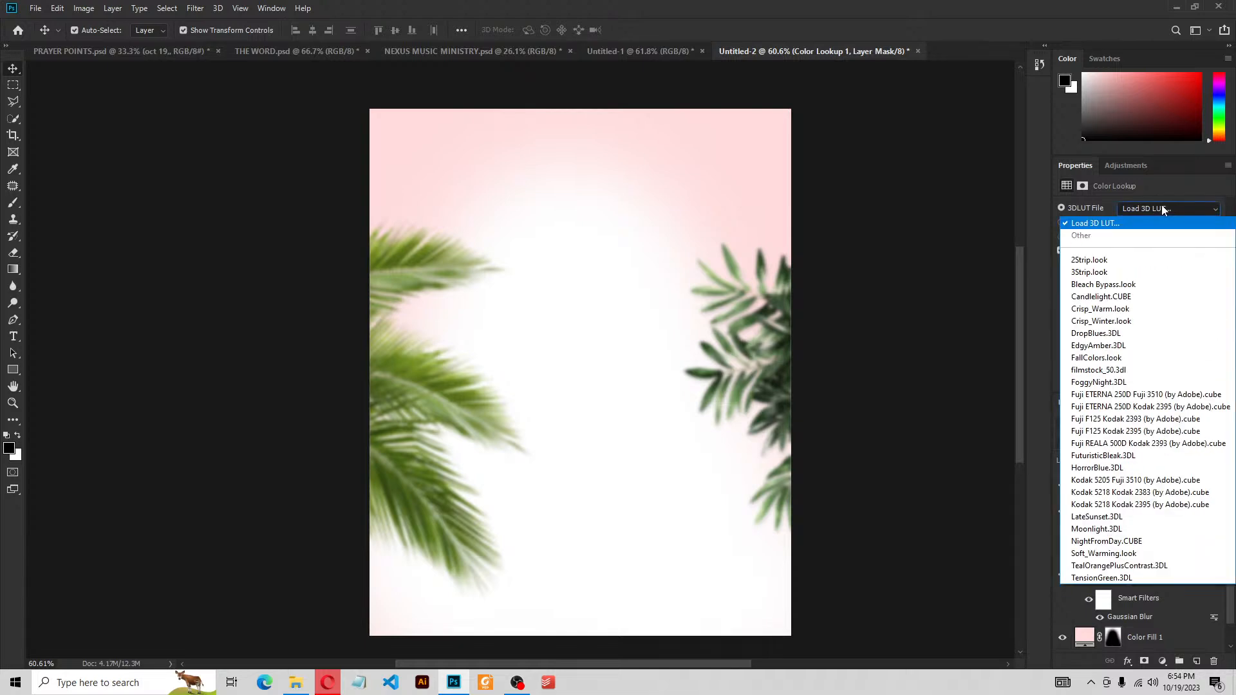
Try the Bleach Bypass, Candlelight, Crisp_Warm and Crisp_Winter 3D LUTs
click(1102, 284)
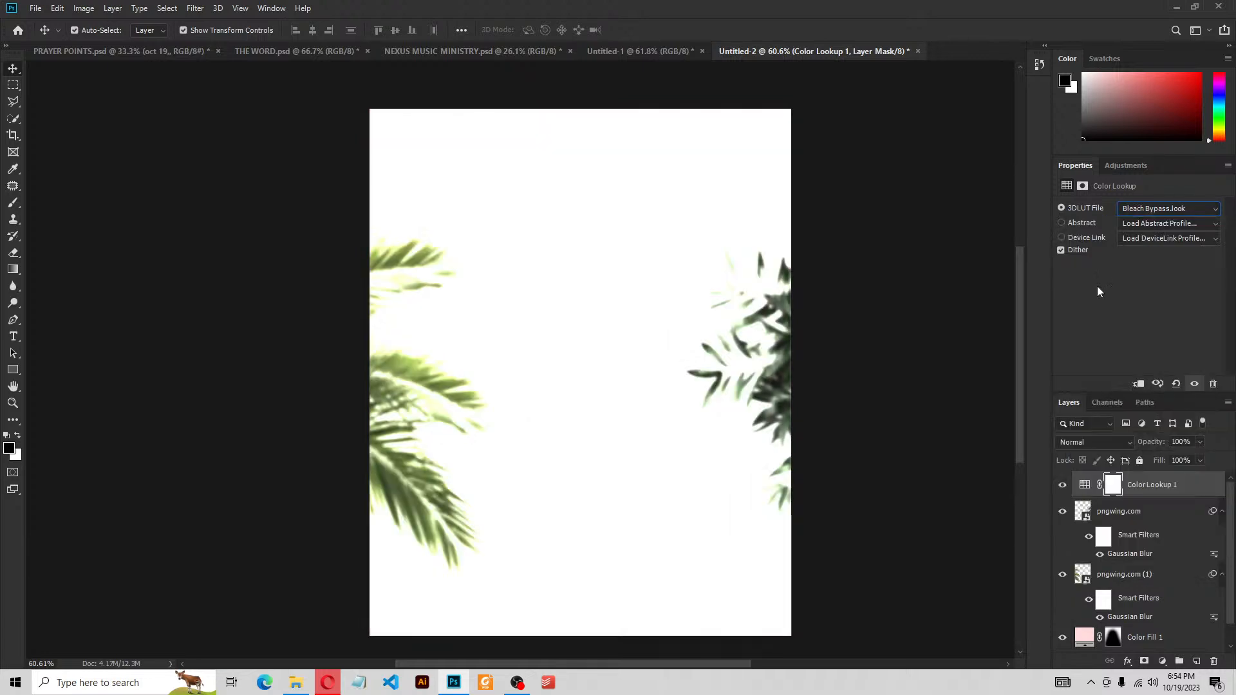
click(1169, 206)
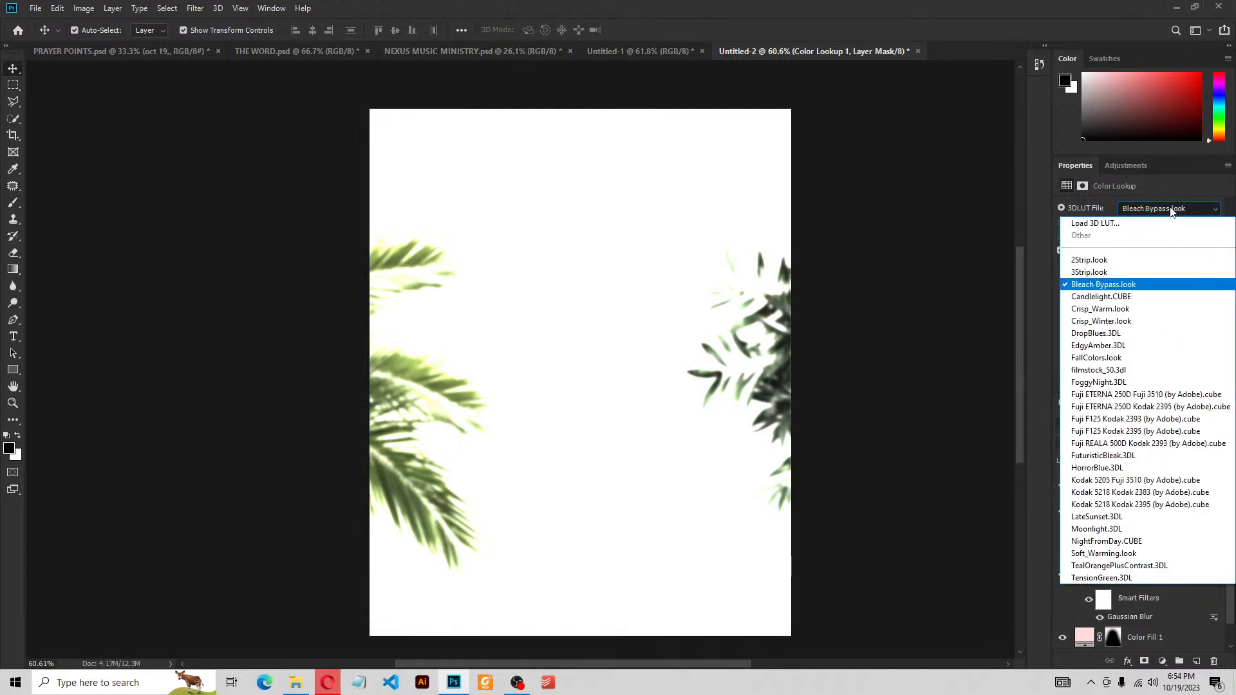
click(1110, 298)
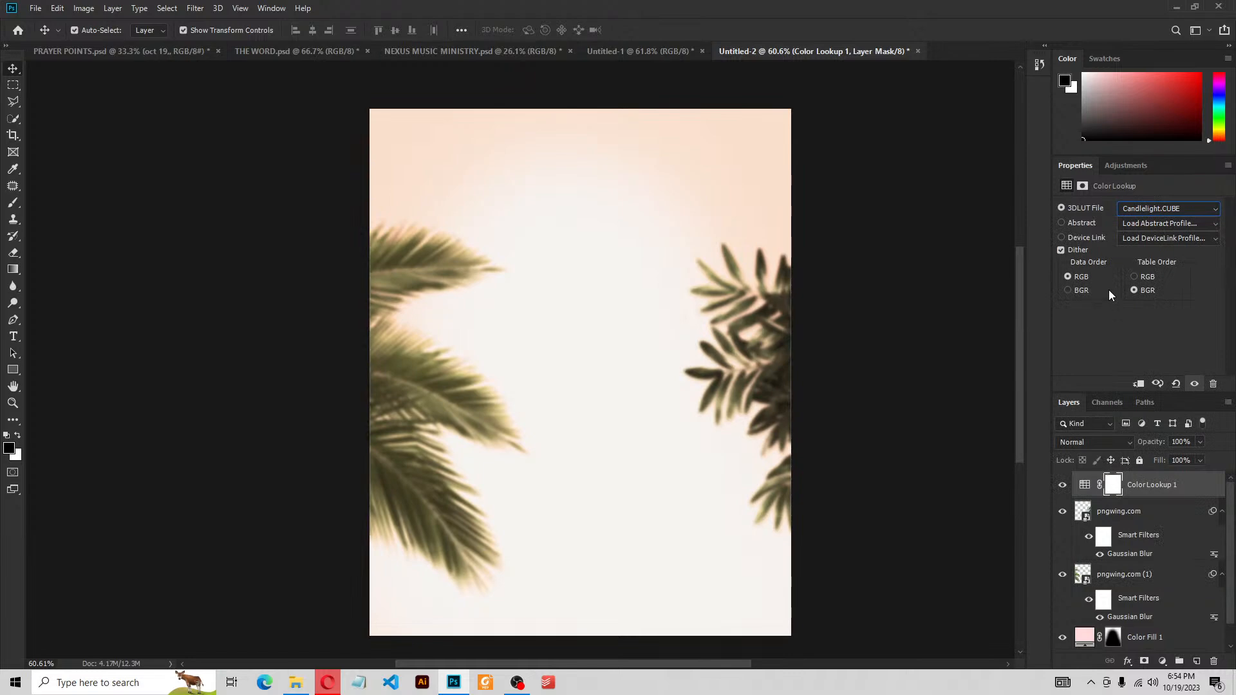
click(1146, 212)
click(1101, 311)
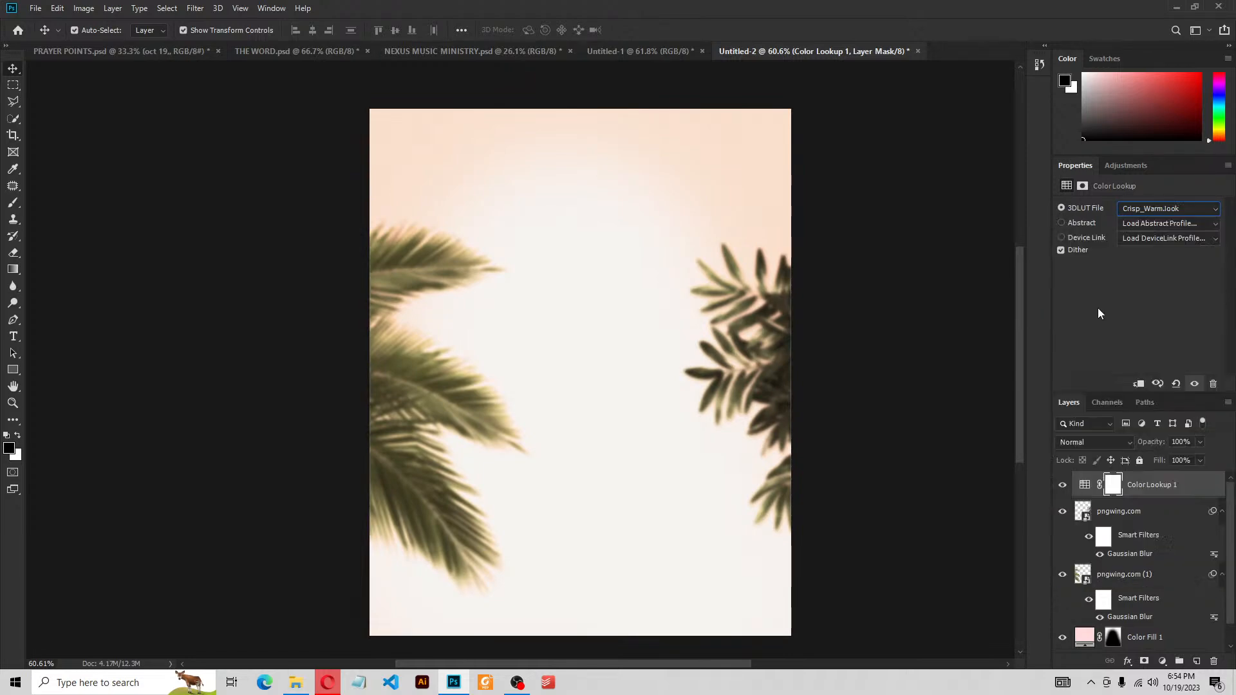
click(1143, 207)
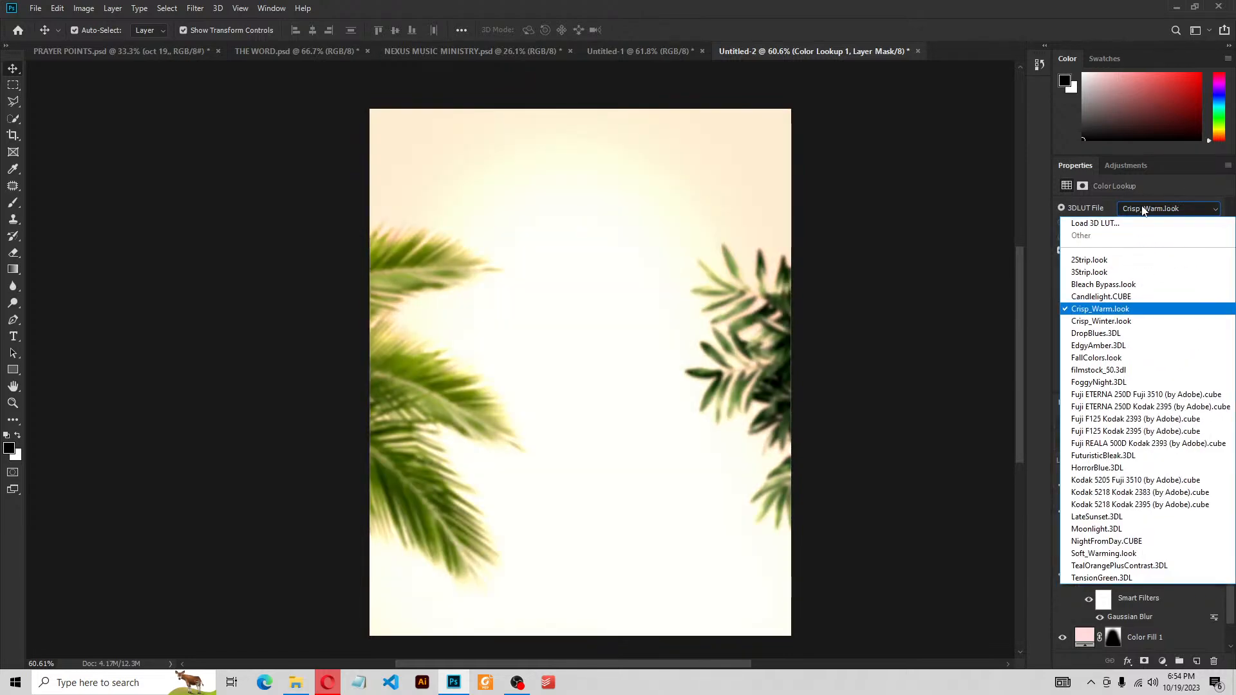
click(1097, 321)
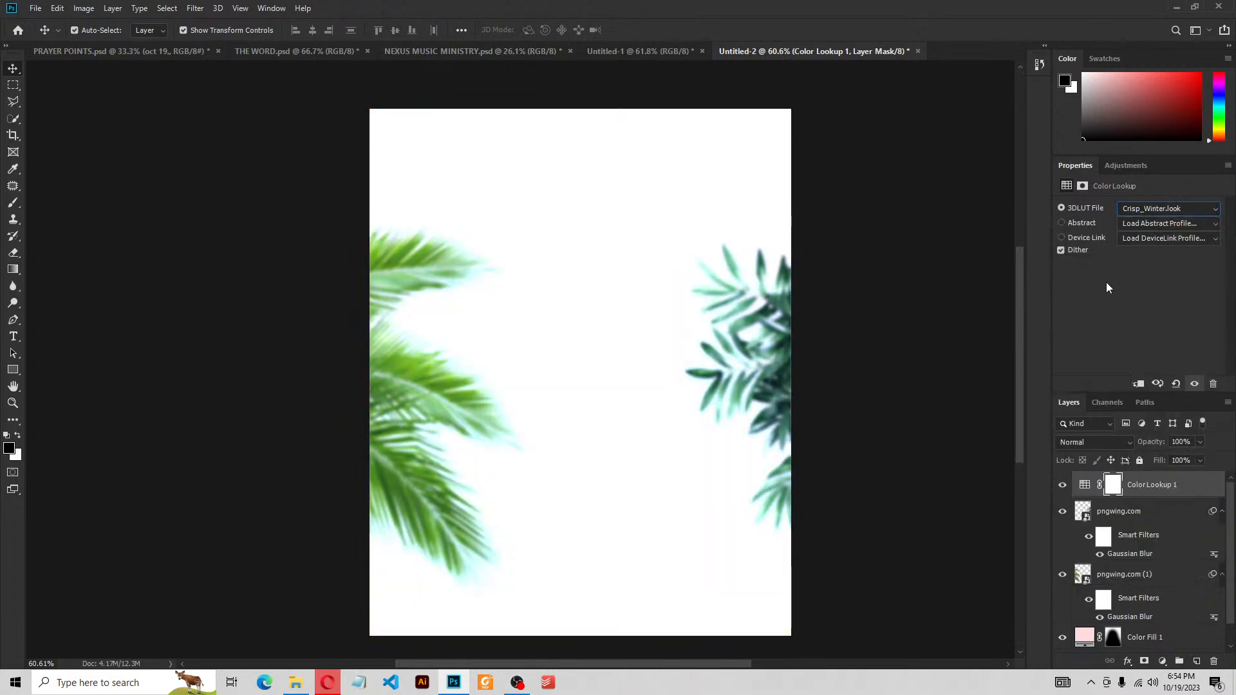
Compare DropBlues and EdgyAmber, then settle on Candlelight.CUBE
click(1129, 210)
click(1113, 330)
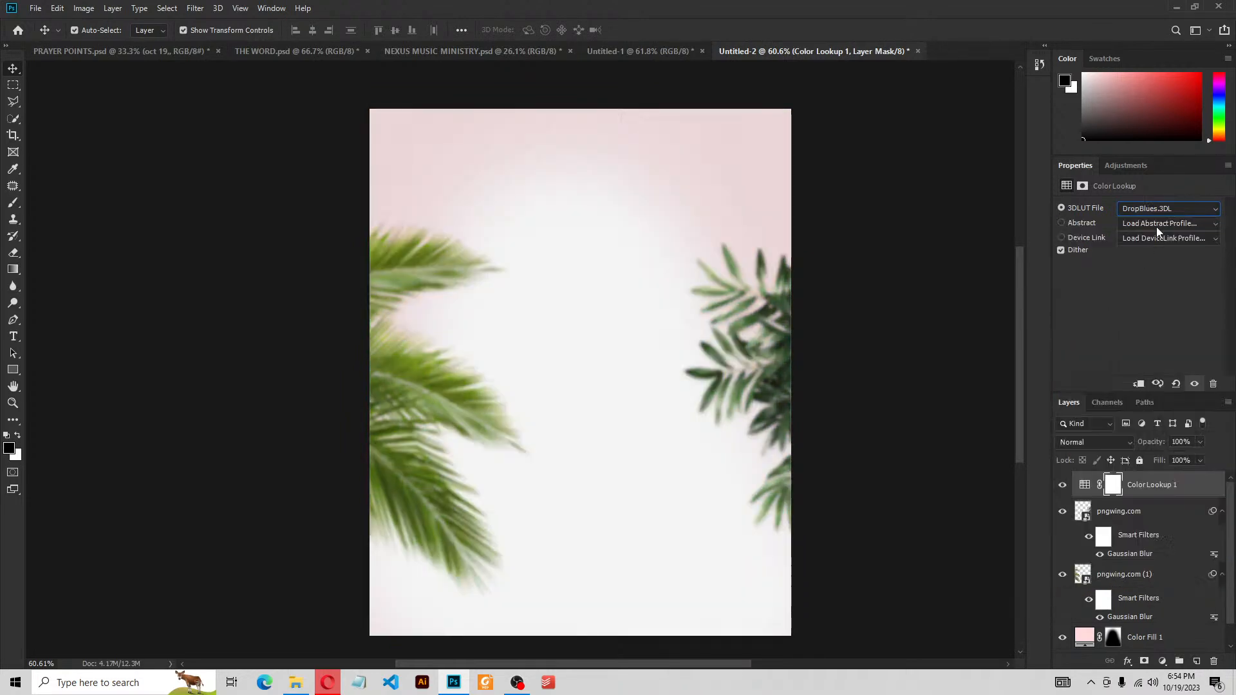
click(1163, 207)
click(1087, 346)
click(1145, 211)
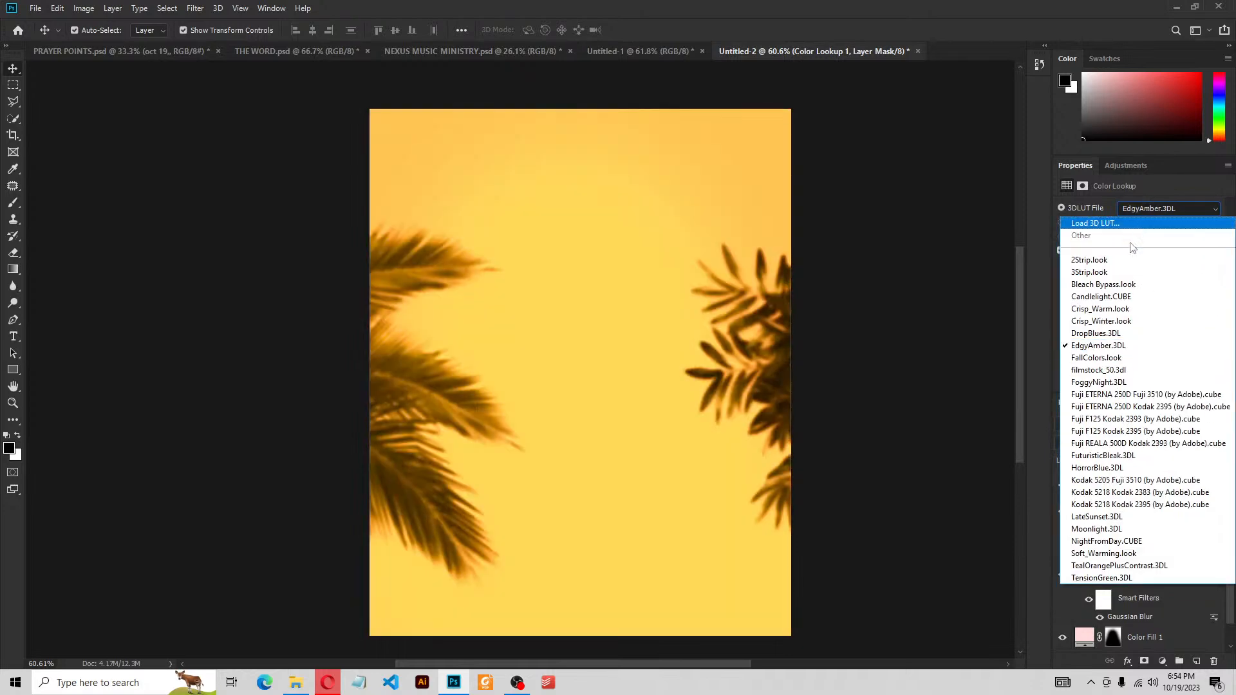
click(1114, 298)
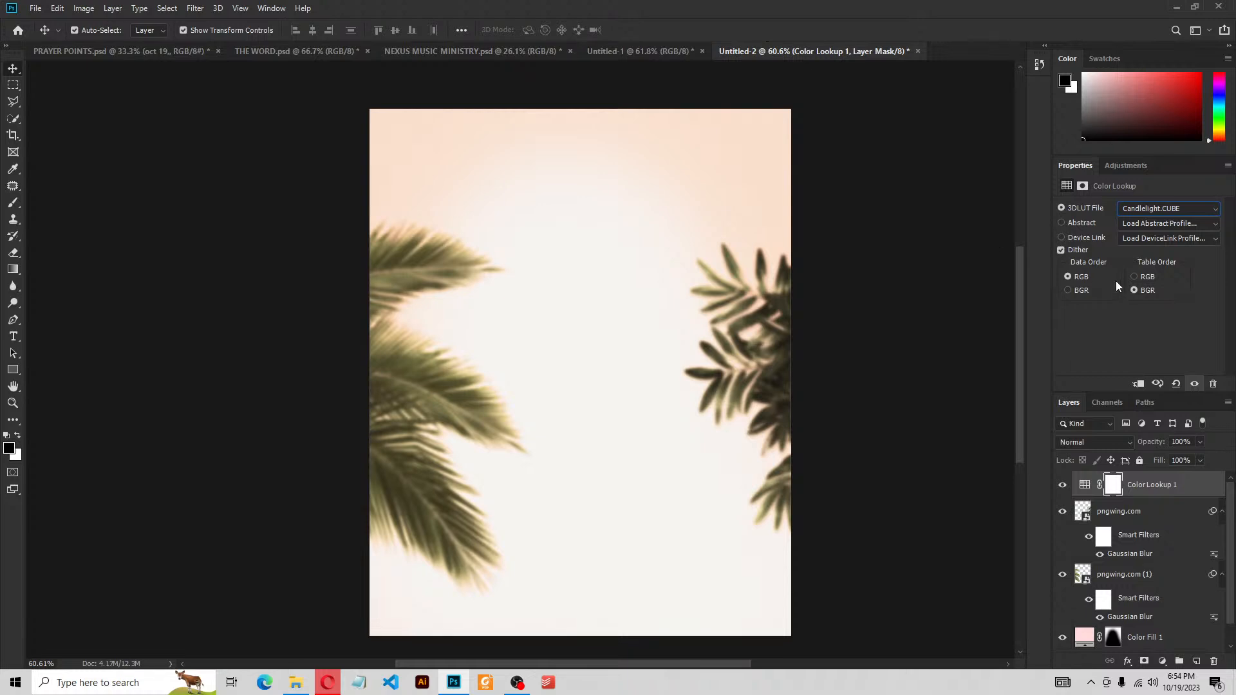
click(921, 437)
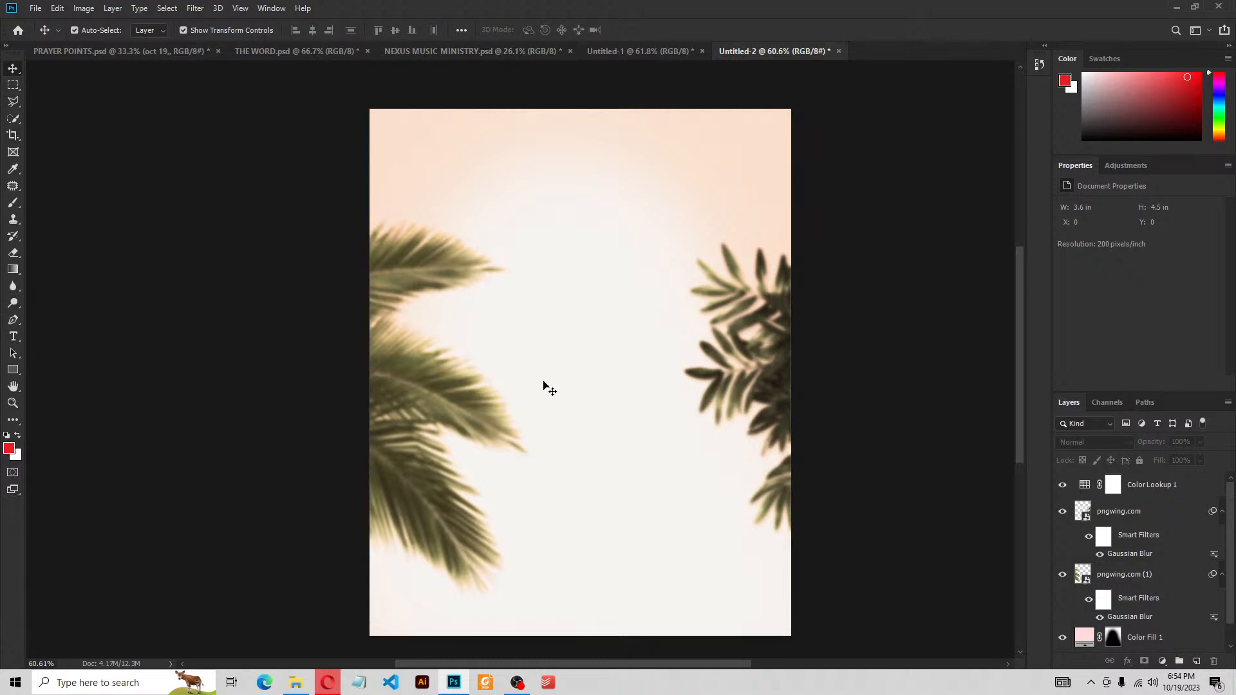
Add a 24 pt text layer reading BIRTH near the top centre of the flyer
key(t)
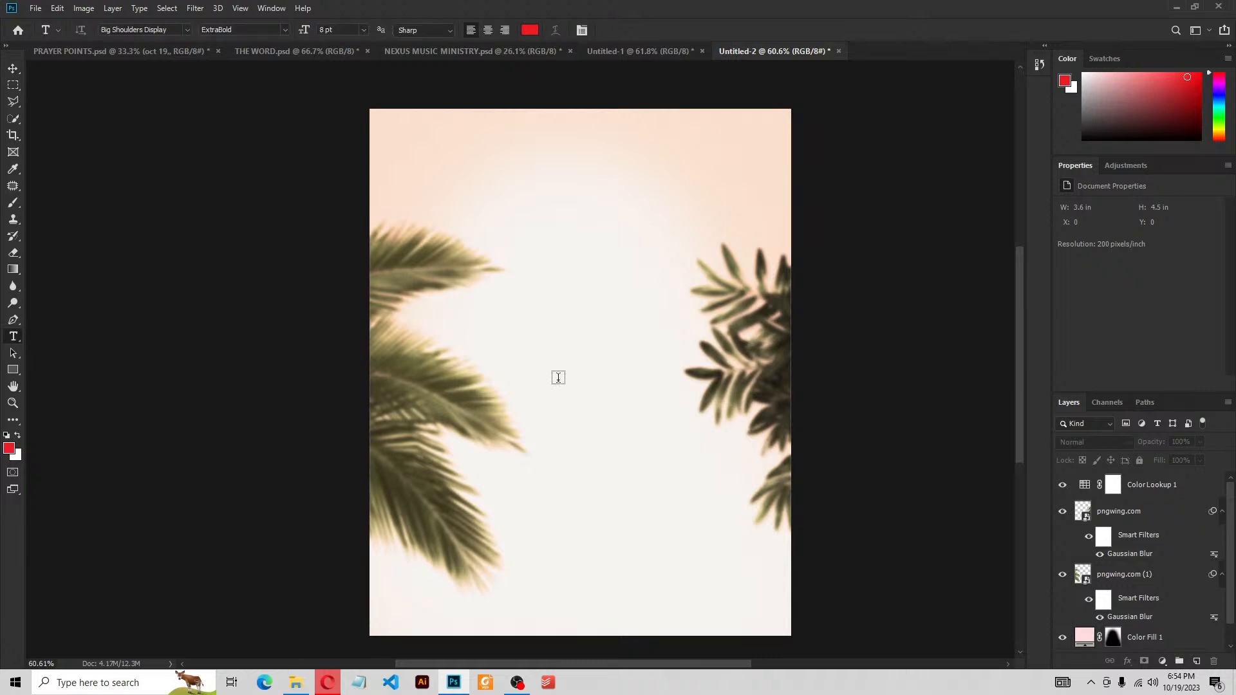
click(535, 217)
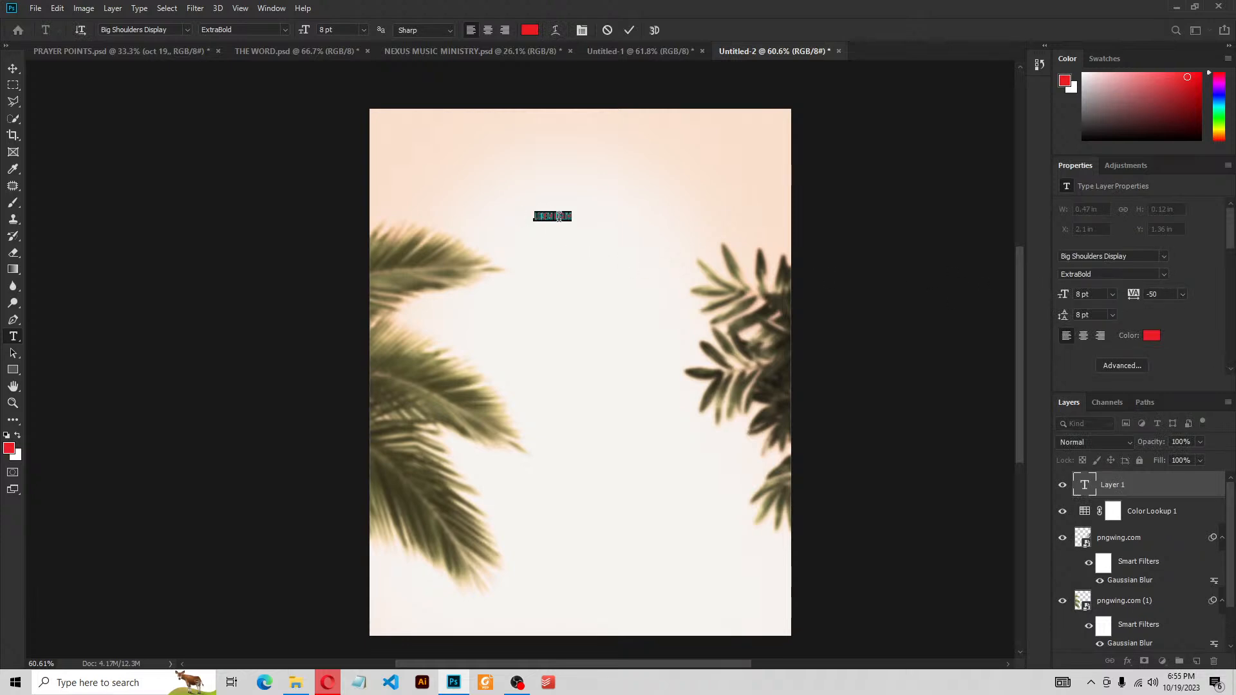
click(1111, 294)
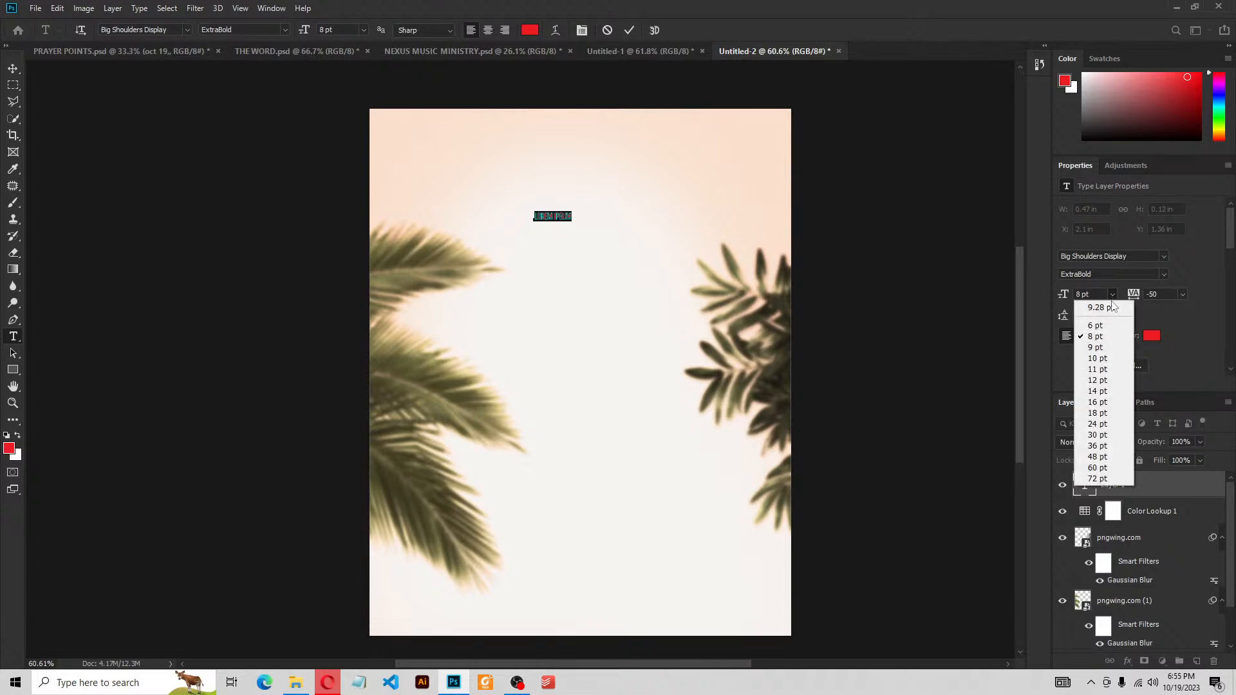
click(1097, 424)
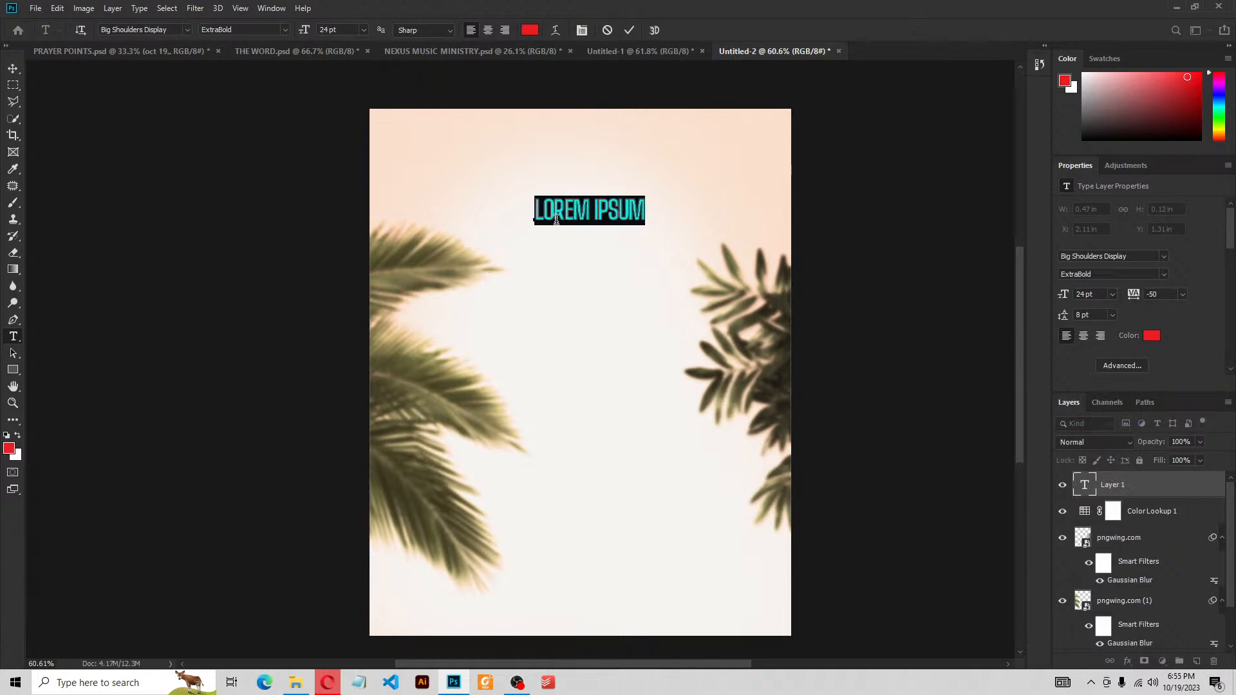
text(B)
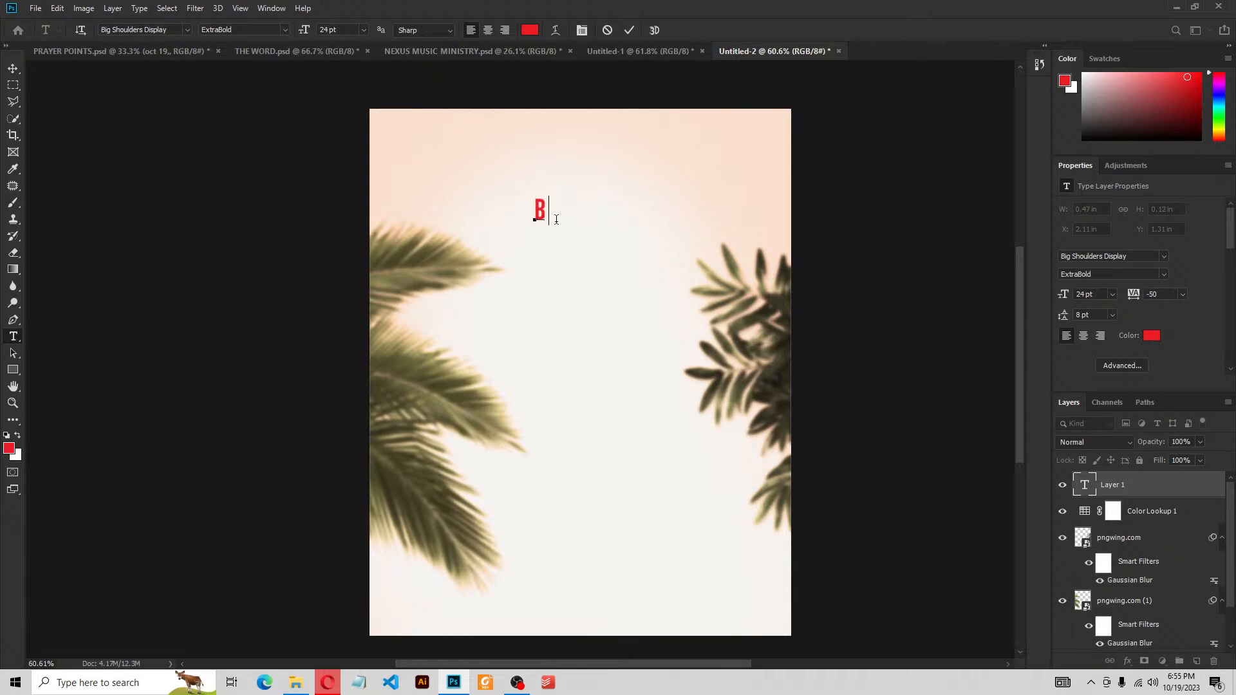
text(IRTH)
Turn off All Caps in the Character settings so the word reads Birth
key(ctrl)
key(ctrl+a)
click(1122, 365)
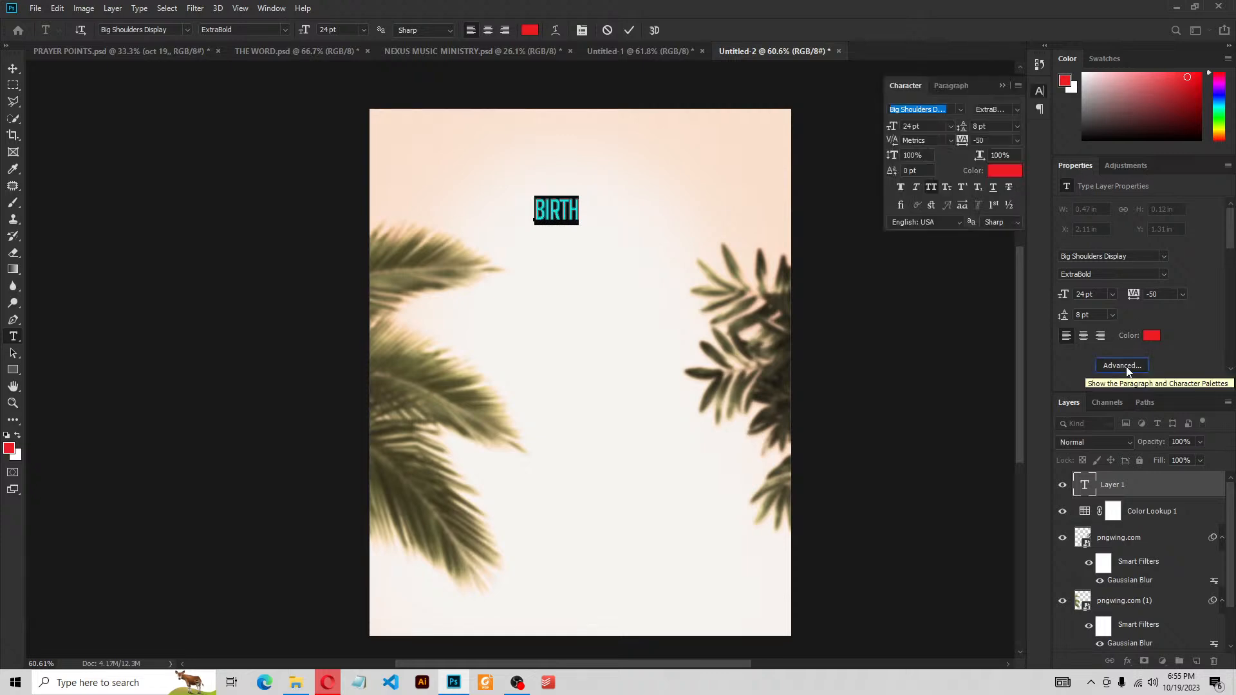
click(929, 187)
click(932, 188)
click(932, 187)
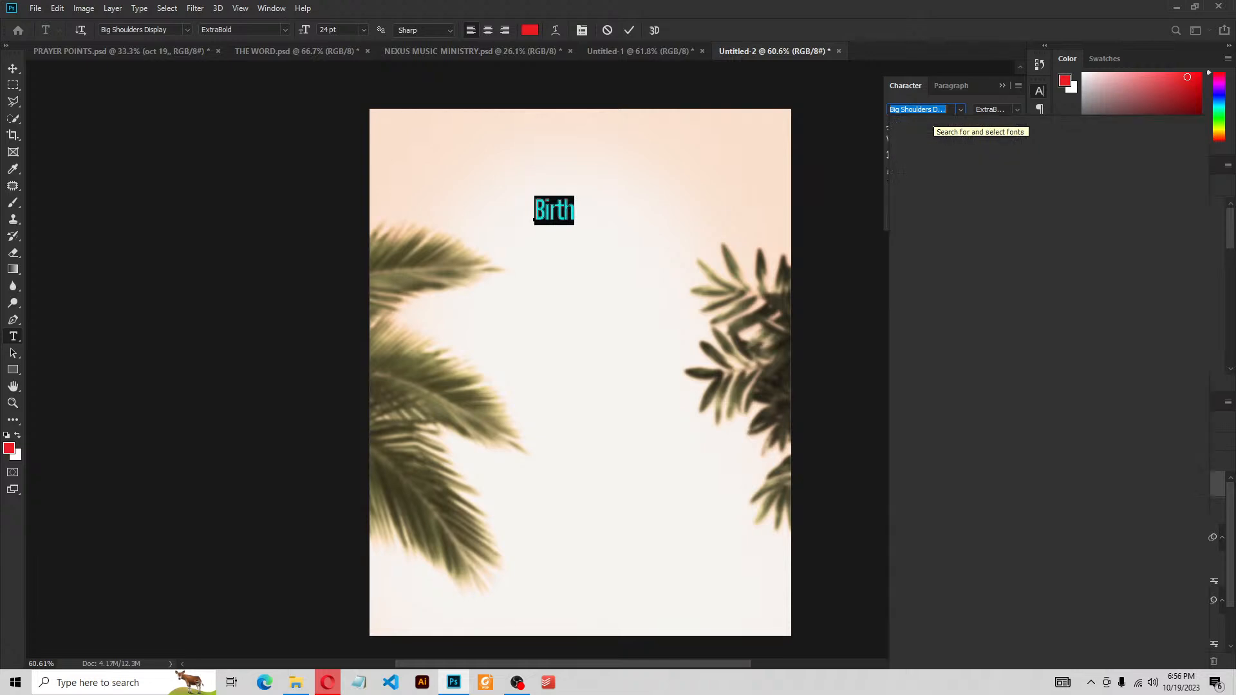
Change the Birth text font to Afterglow Regular
text(afterglow)
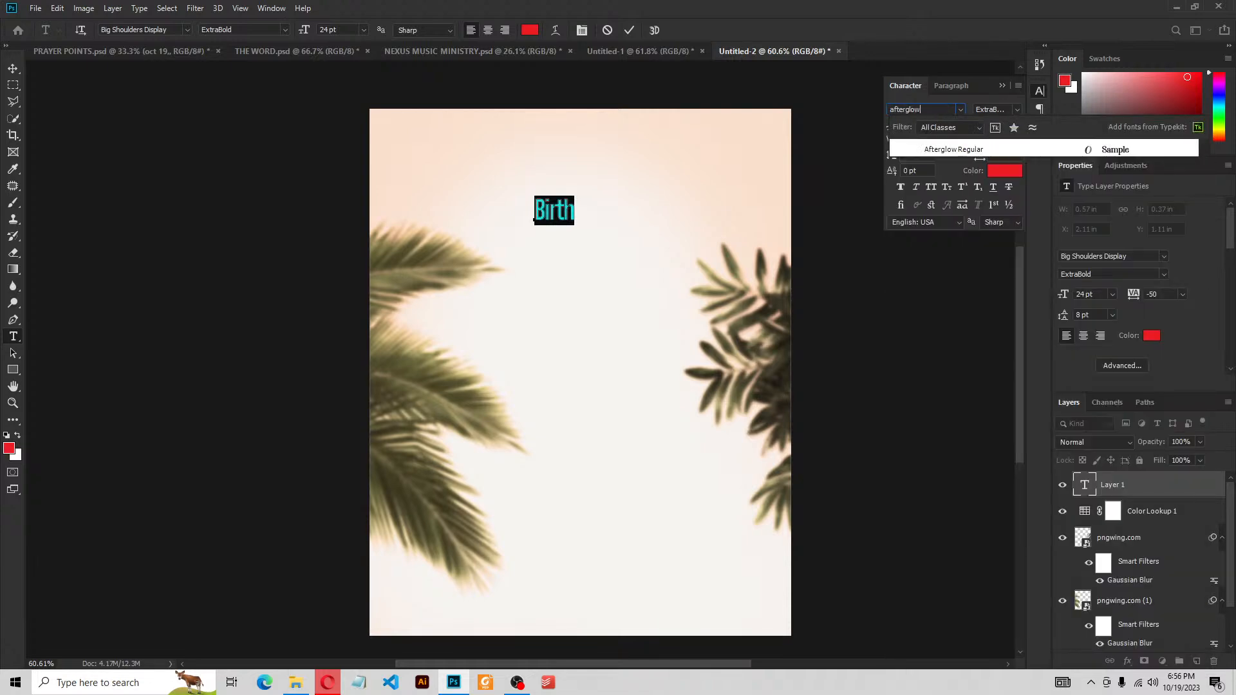
click(986, 154)
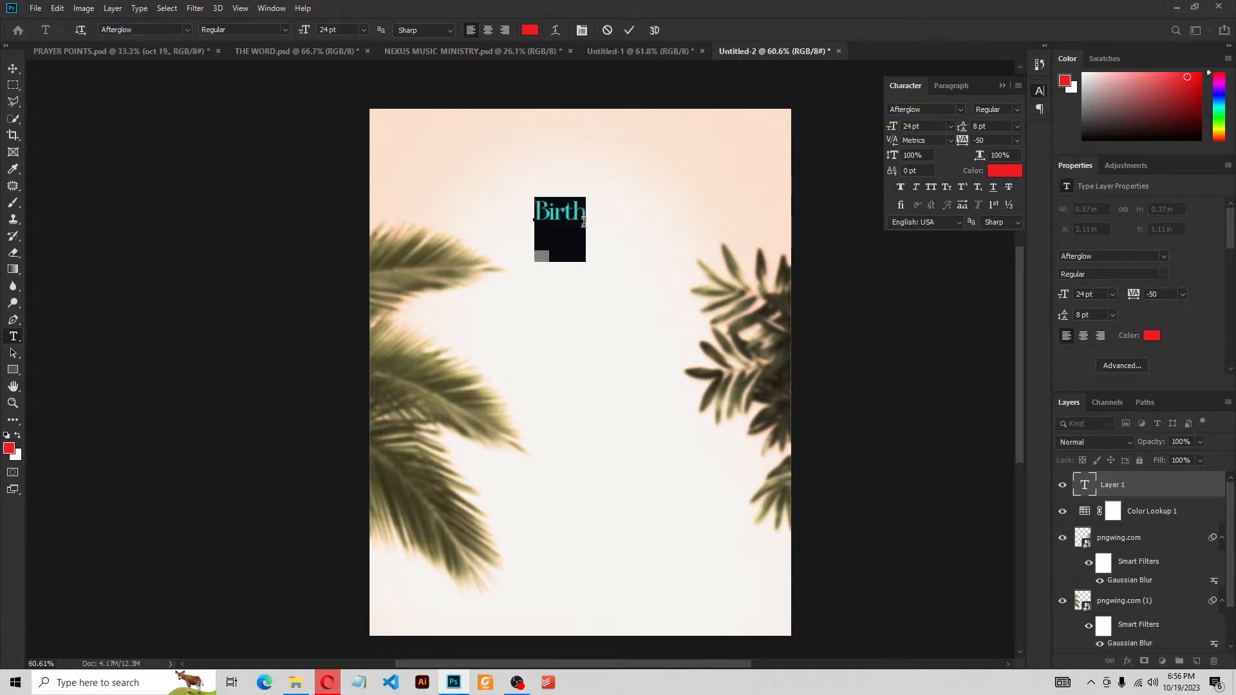
click(628, 30)
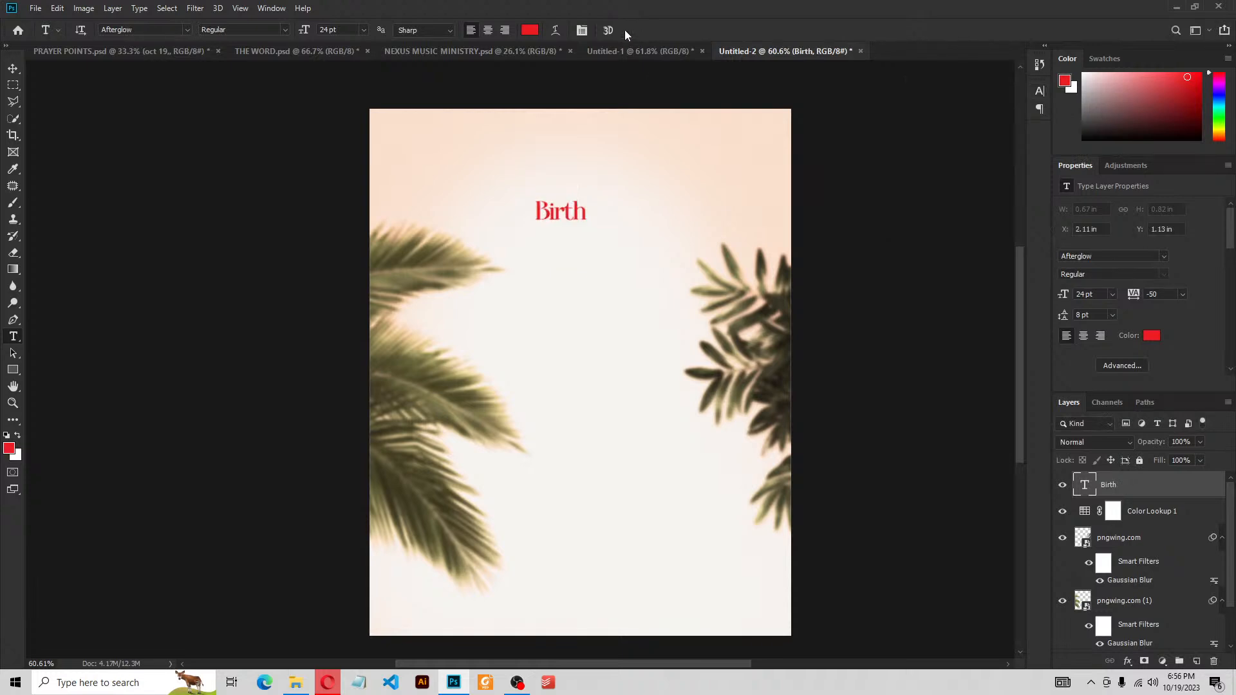
Scale Birth up to about 400% and centre it across the top of the flyer
click(12, 69)
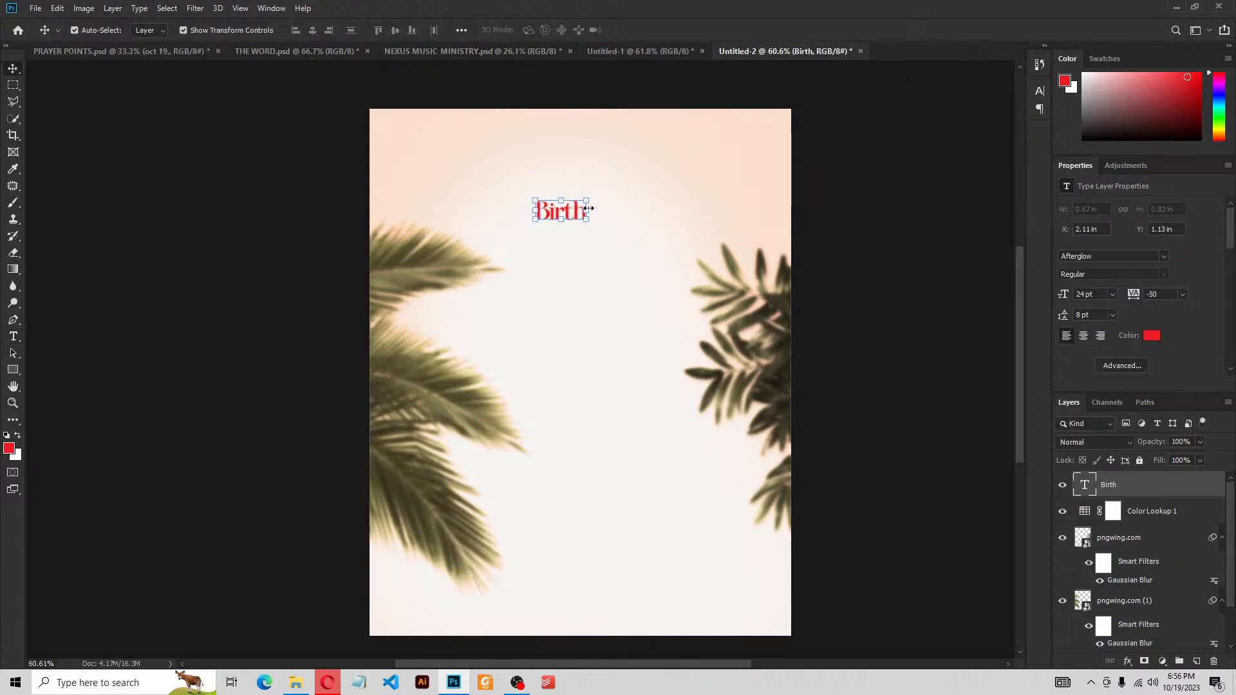
drag(589, 210, 725, 214)
drag(534, 230, 506, 233)
drag(617, 158, 591, 193)
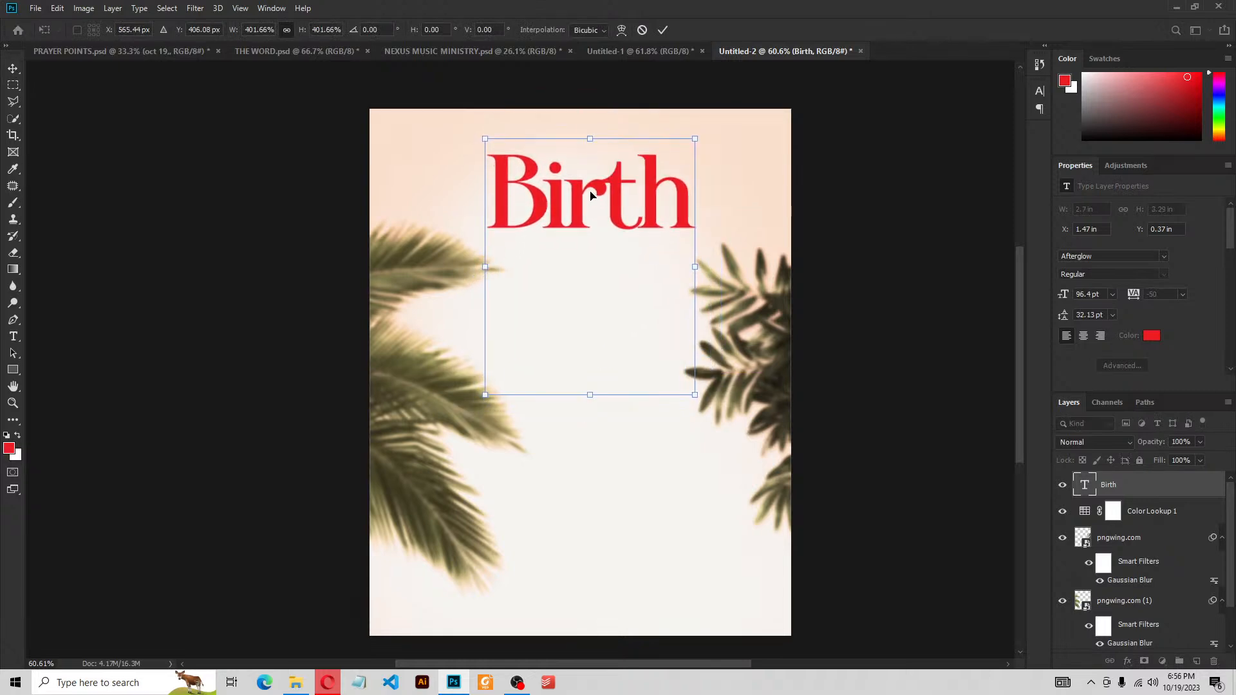
click(663, 30)
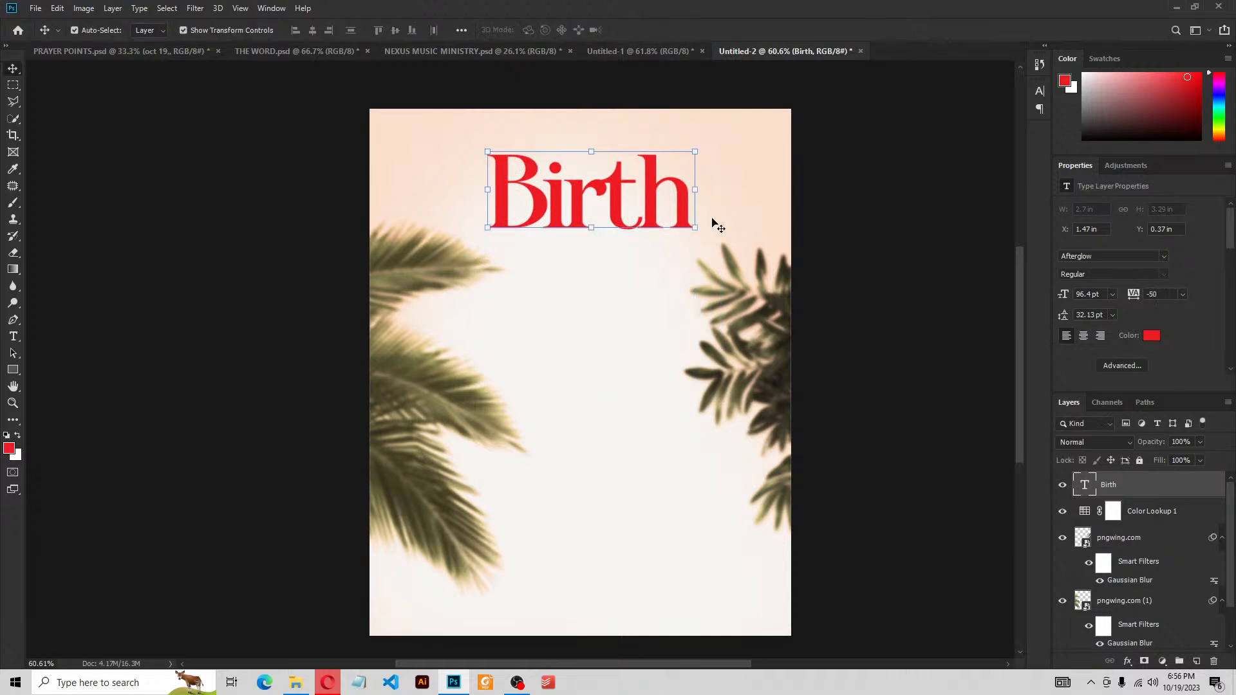
drag(679, 192, 685, 192)
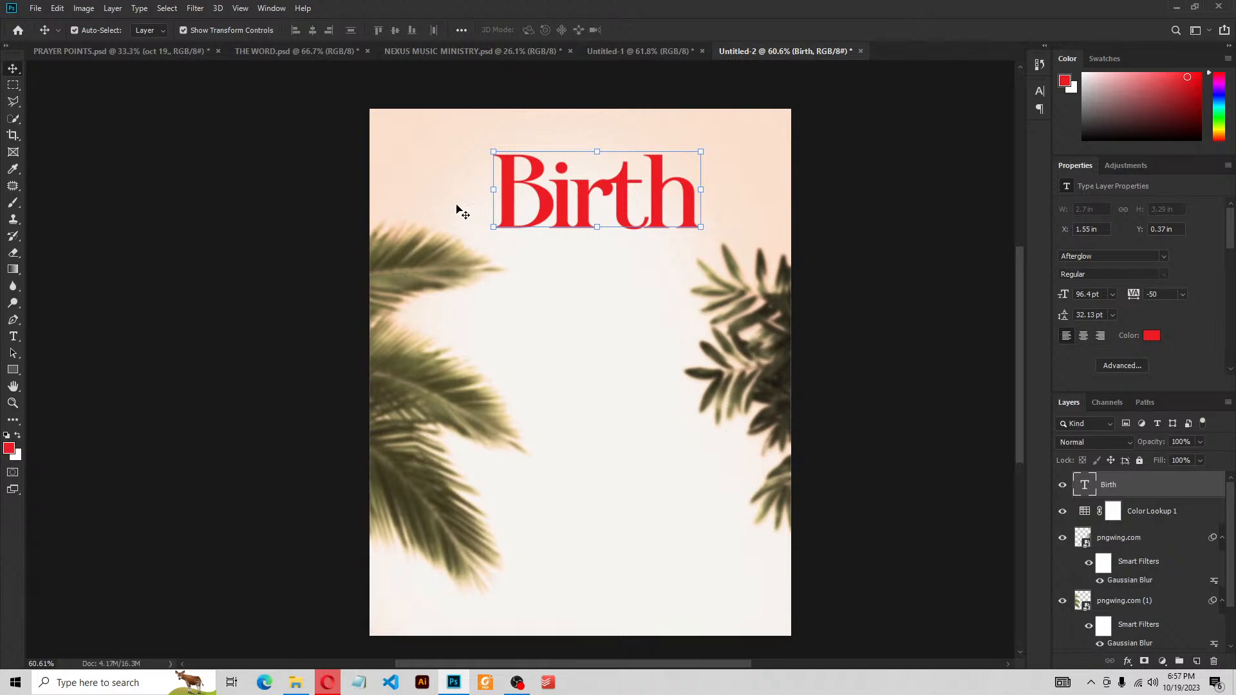
double_click(540, 196)
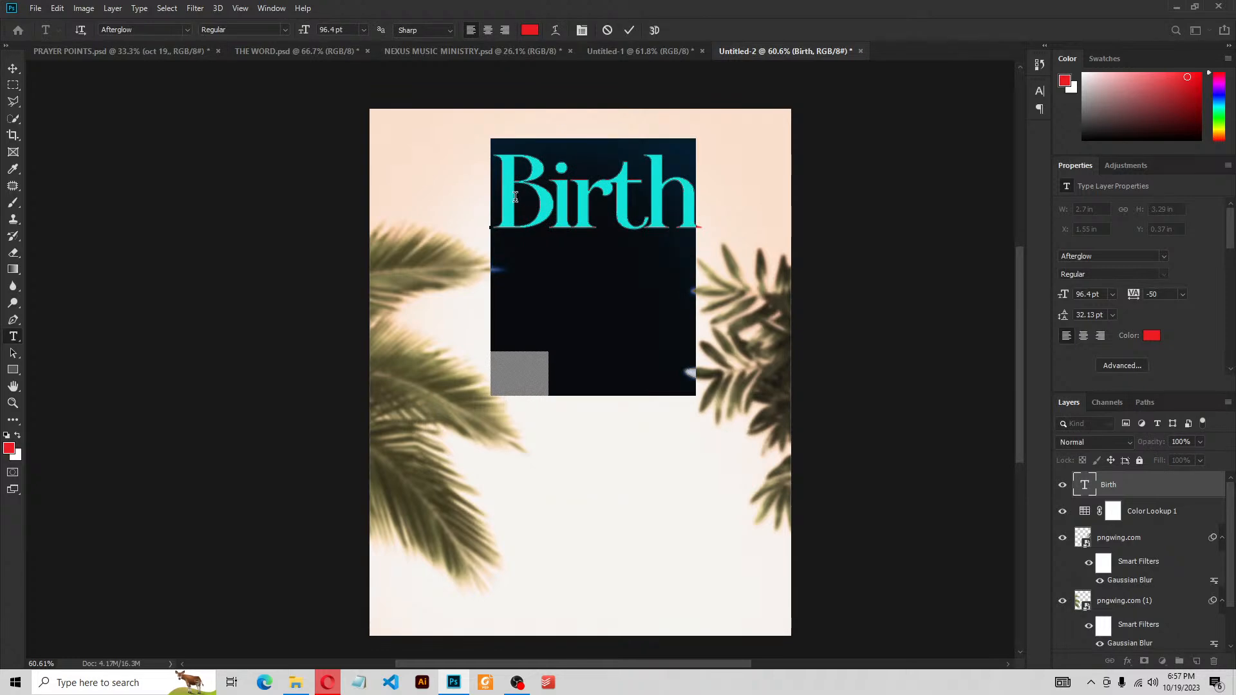
Swap the B of Birth for the large circular swash alternate that loops around the word
click(578, 182)
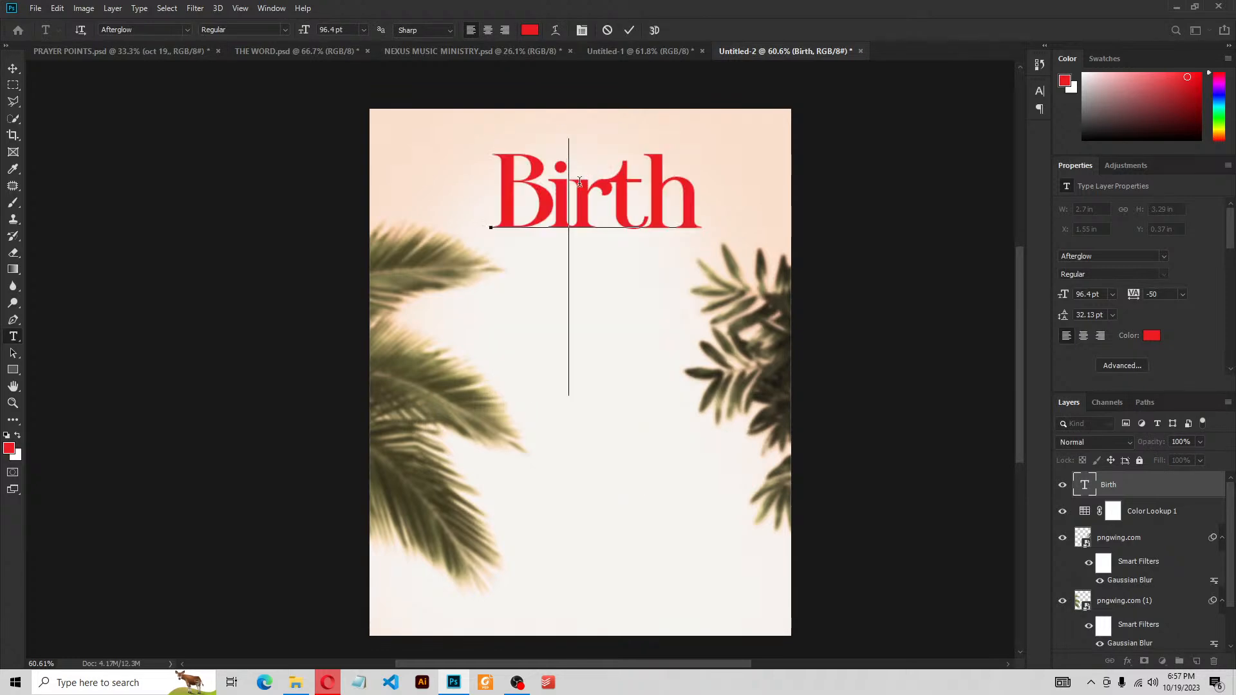
key(shift+Left)
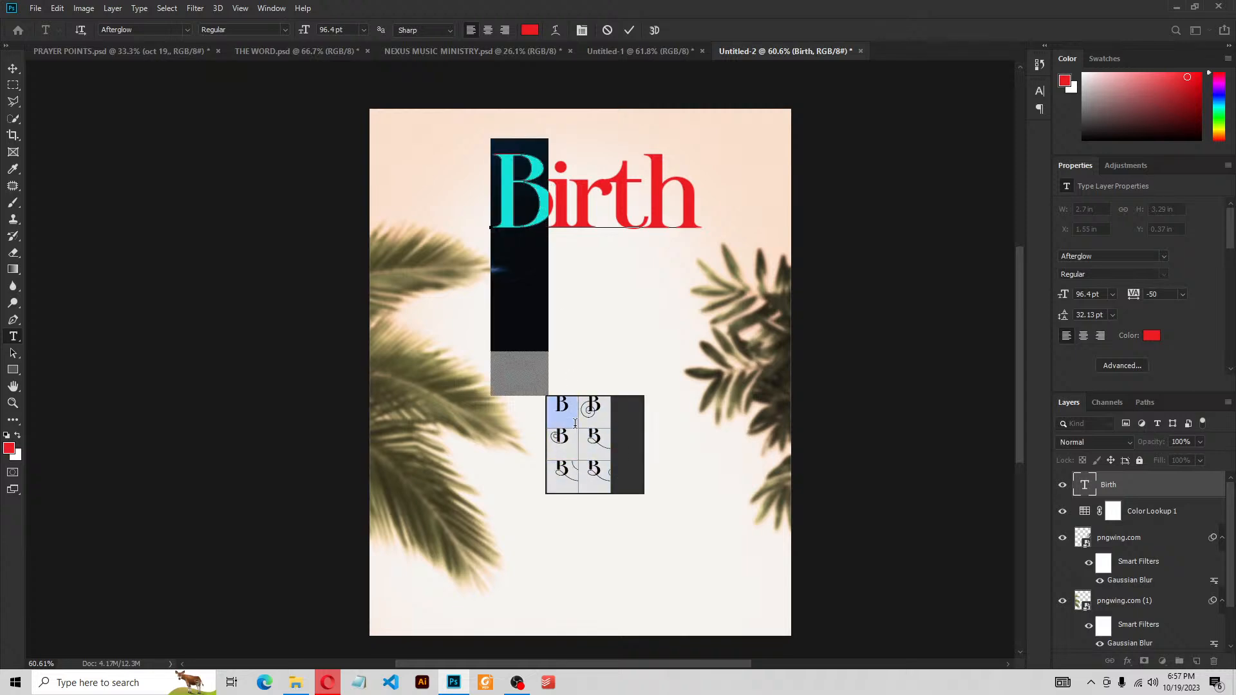
click(595, 420)
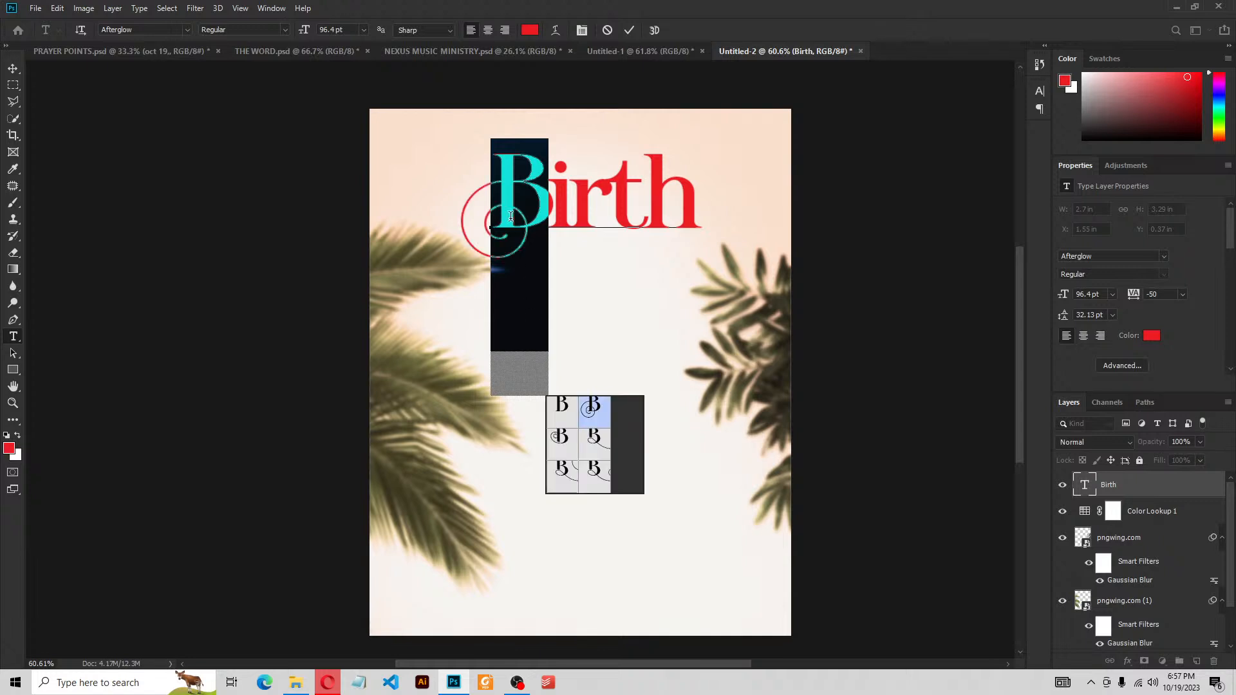
click(589, 461)
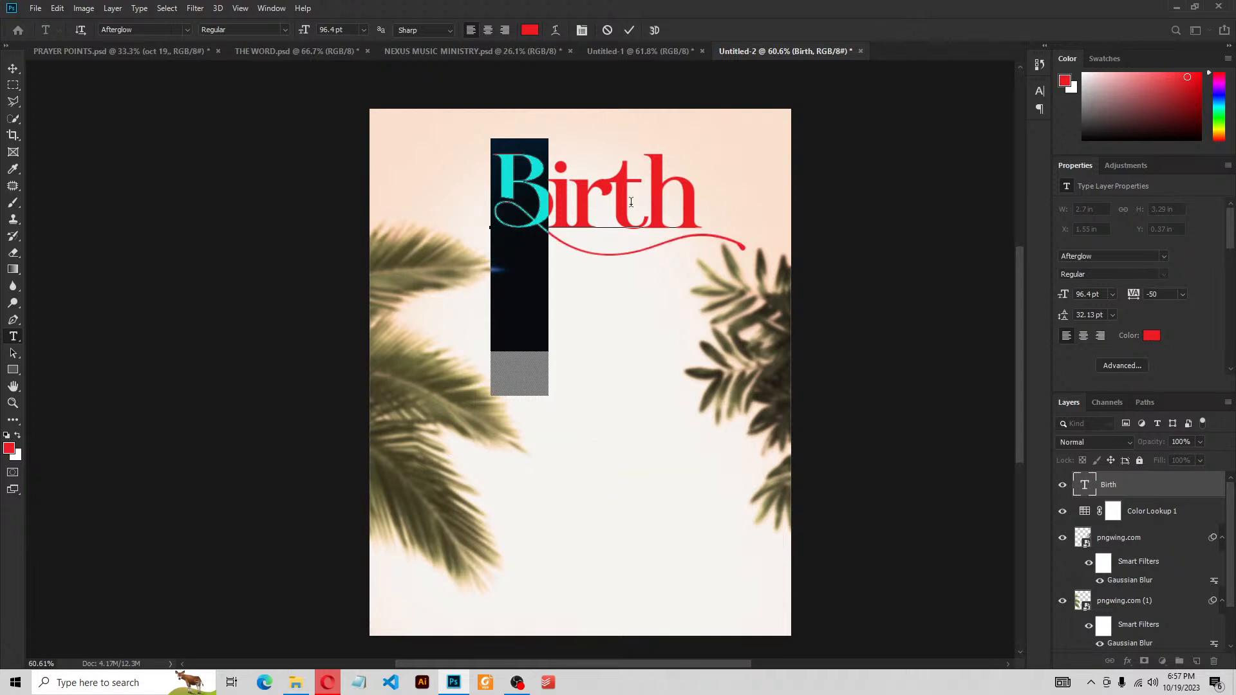
click(584, 468)
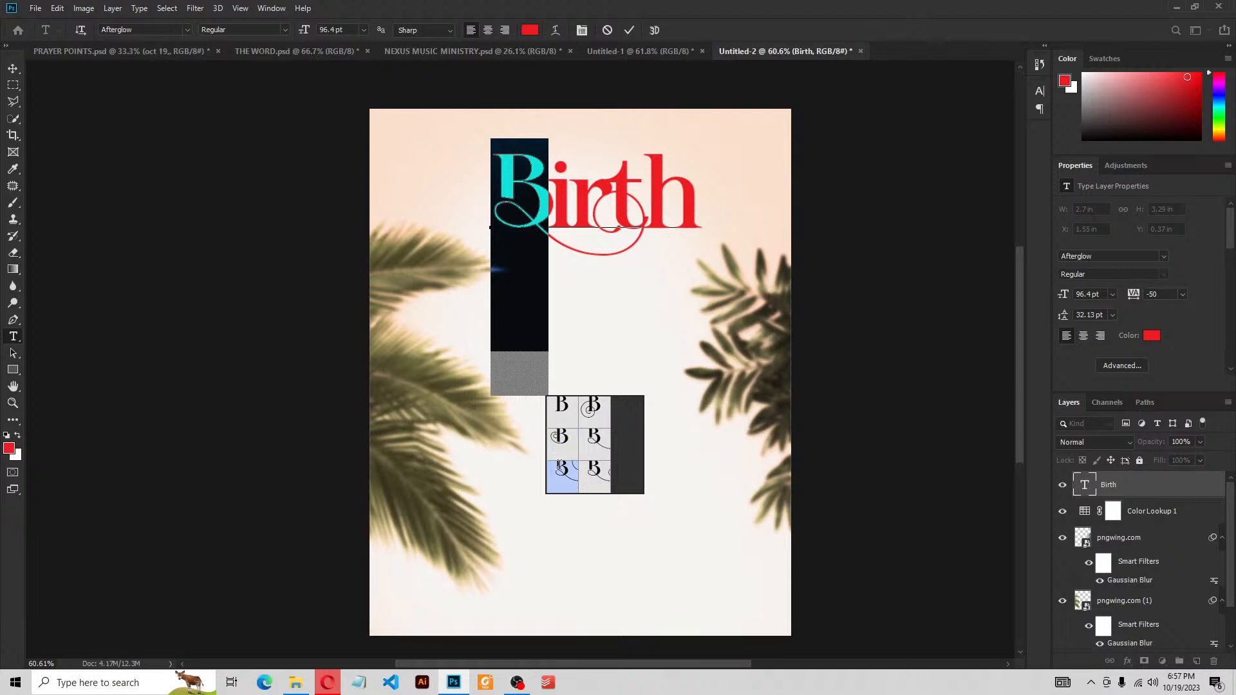
click(563, 441)
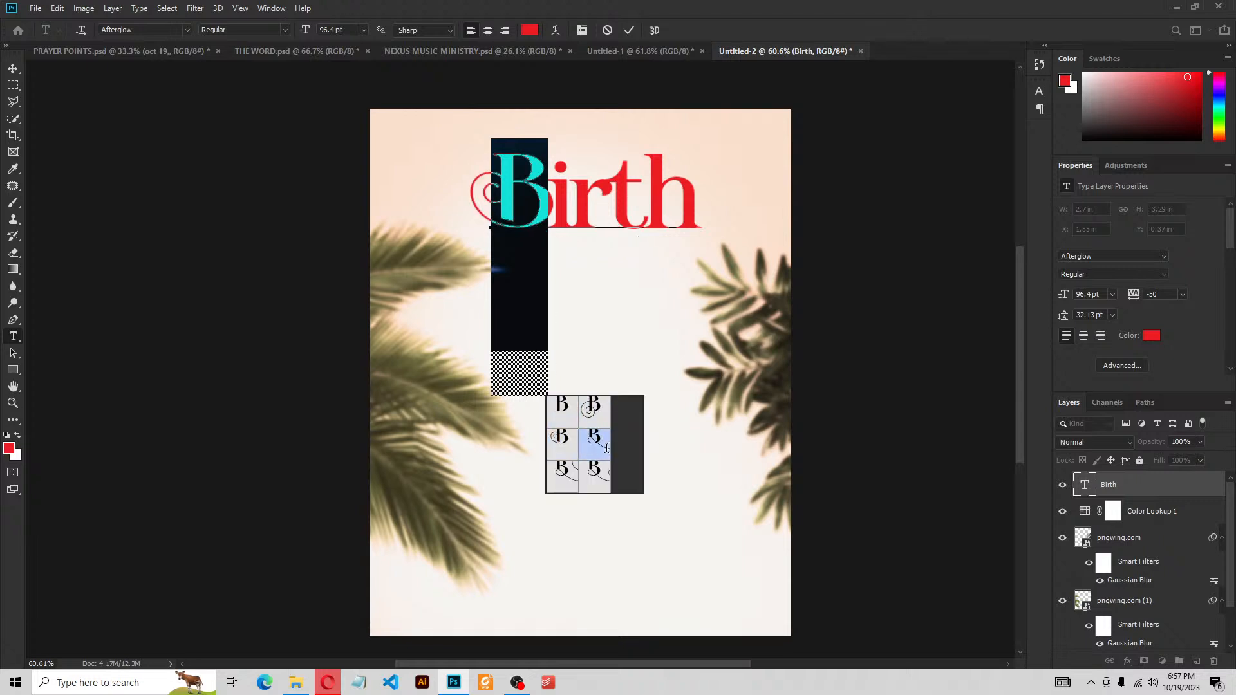
click(602, 479)
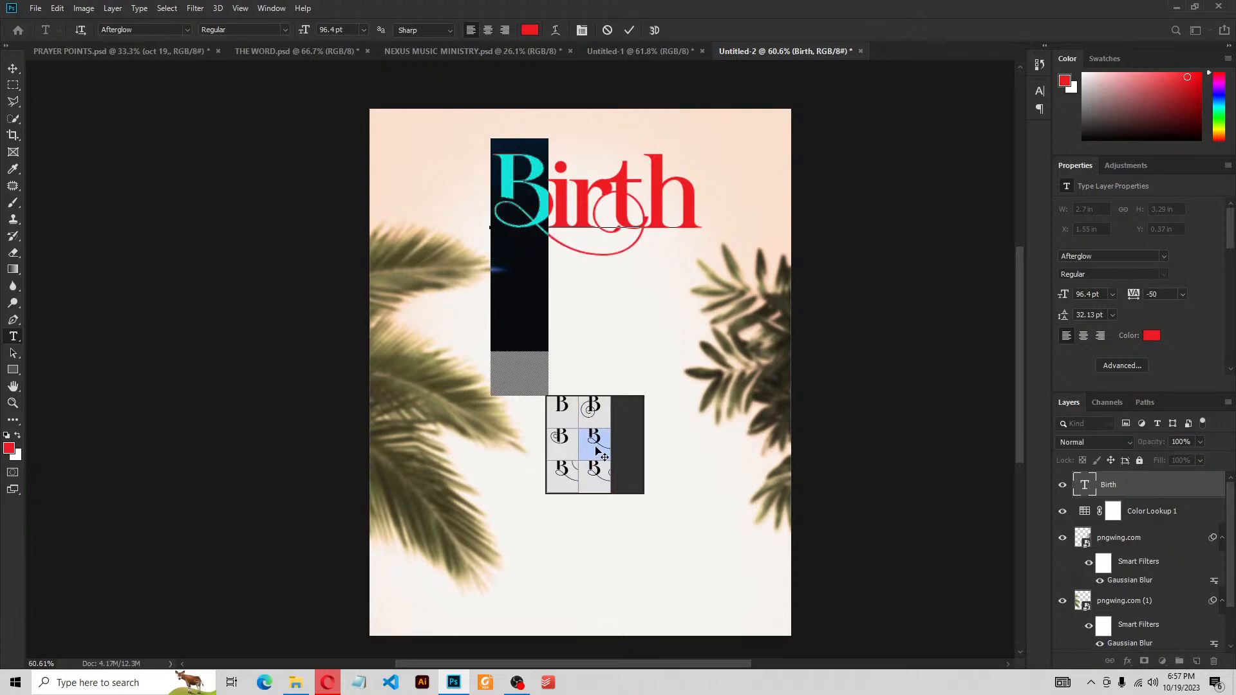
click(593, 441)
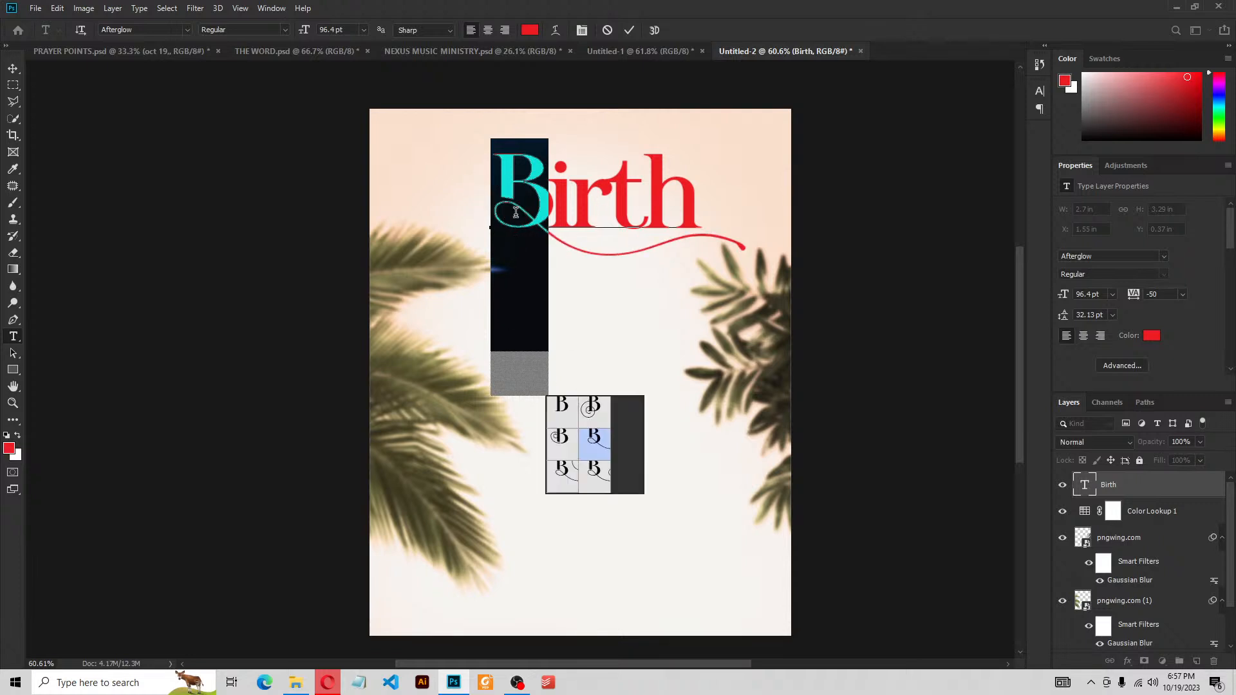
click(599, 417)
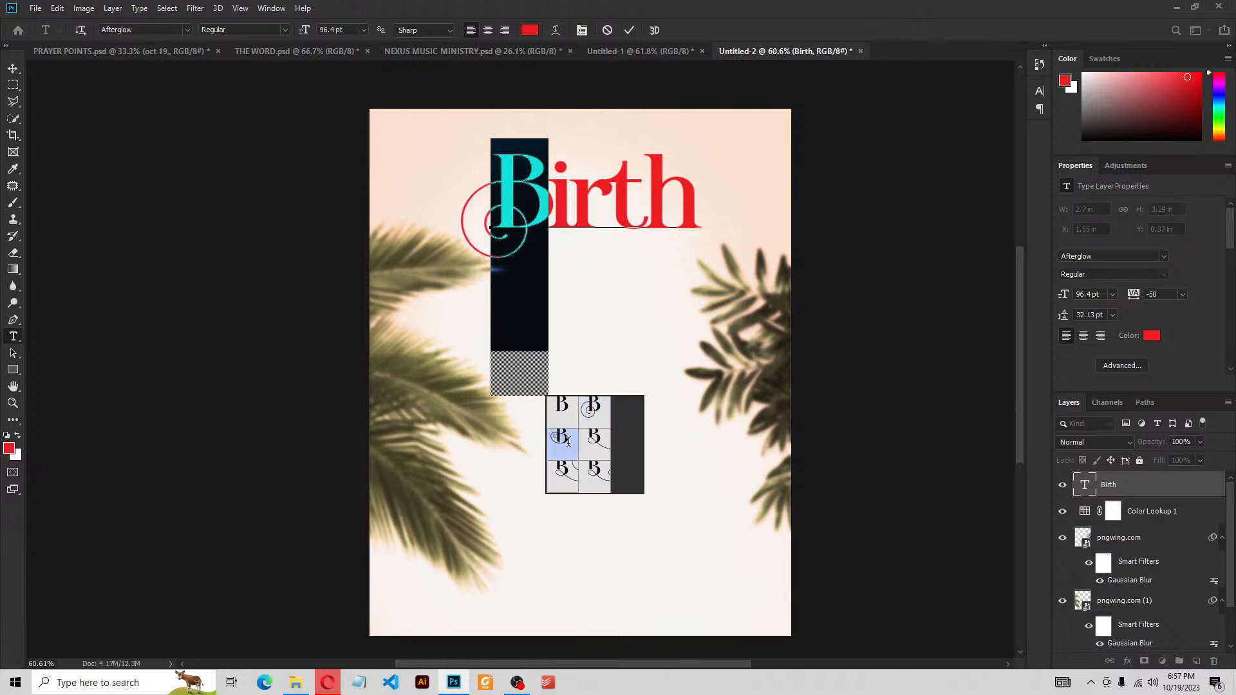
click(568, 447)
click(568, 468)
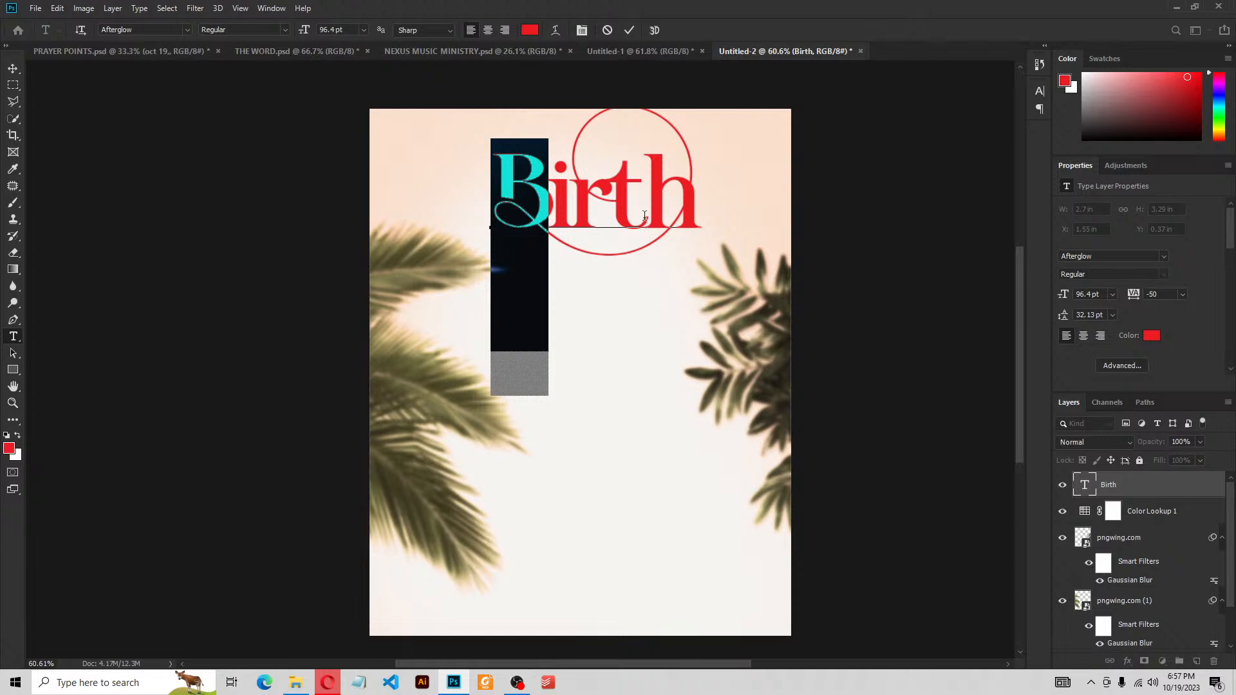
click(628, 32)
Lower Birth slightly, duplicate its layer, and drag Birth copy directly beneath the original
key(v)
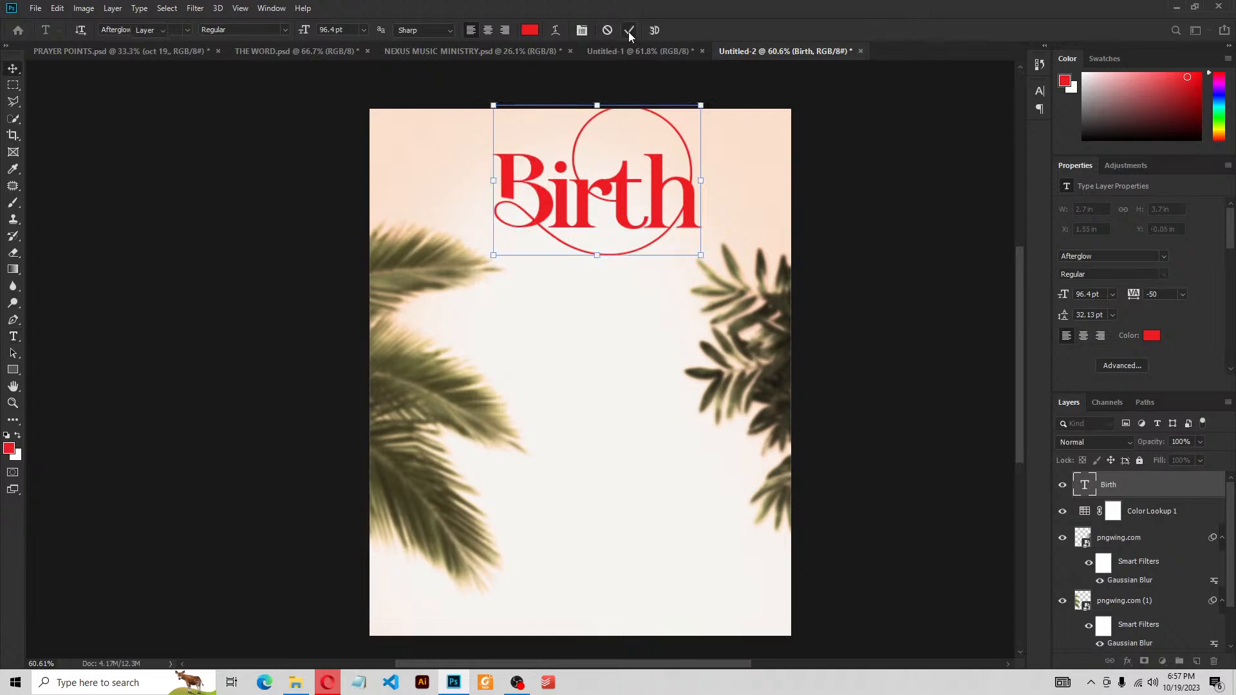
drag(588, 197, 587, 221)
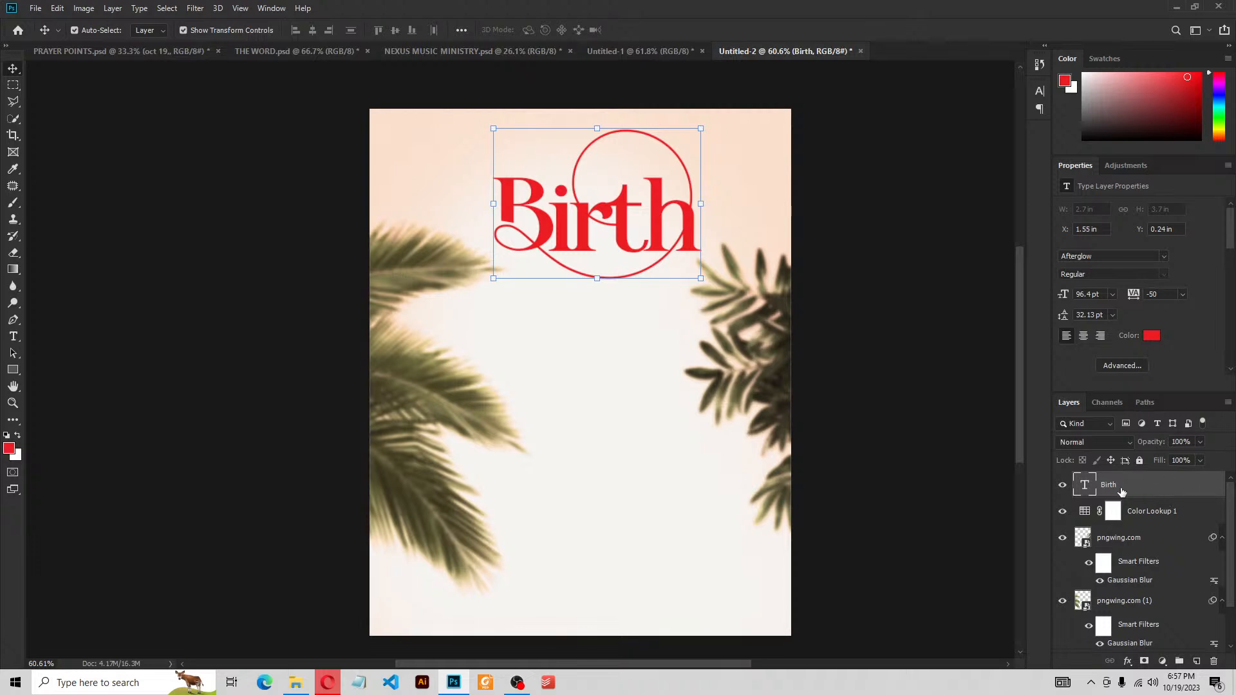
right_click(1119, 489)
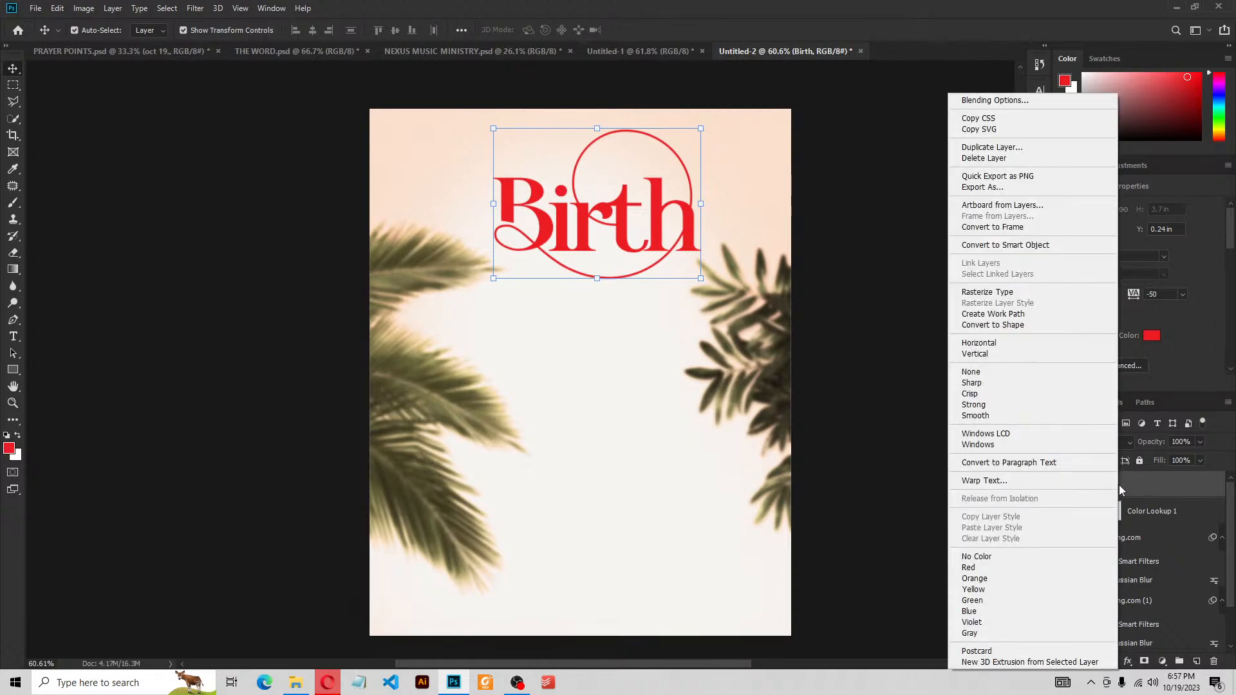
click(1009, 148)
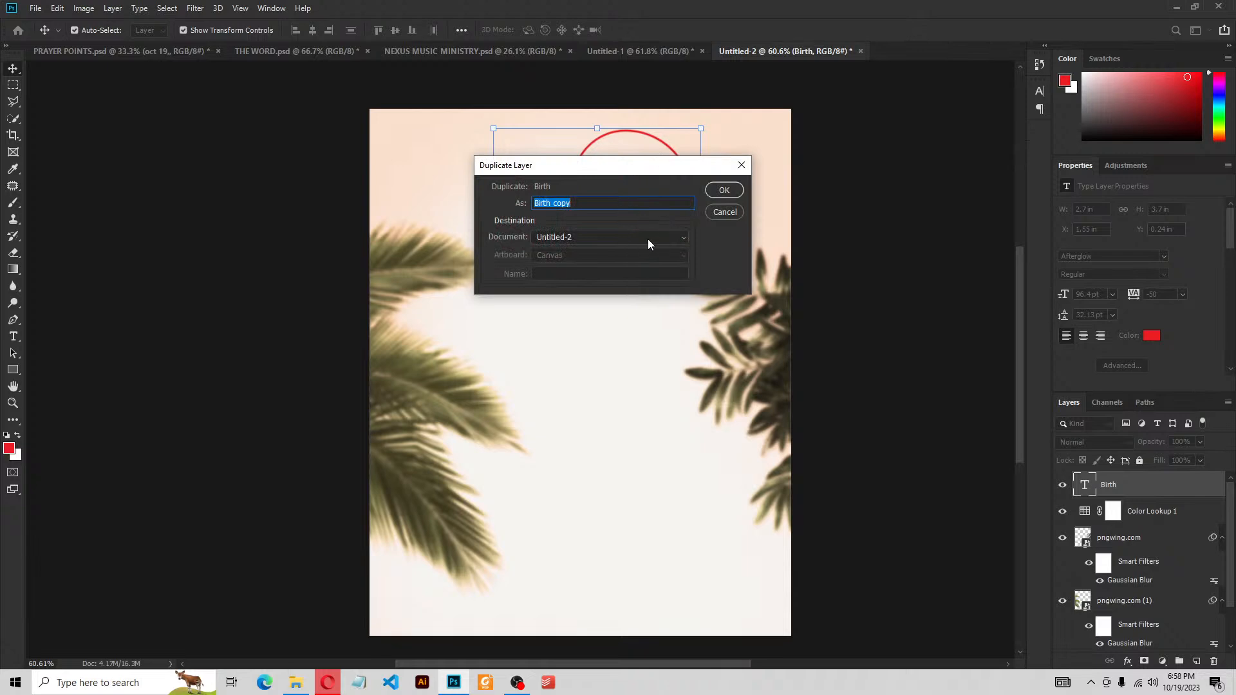
drag(583, 173, 572, 300)
click(712, 325)
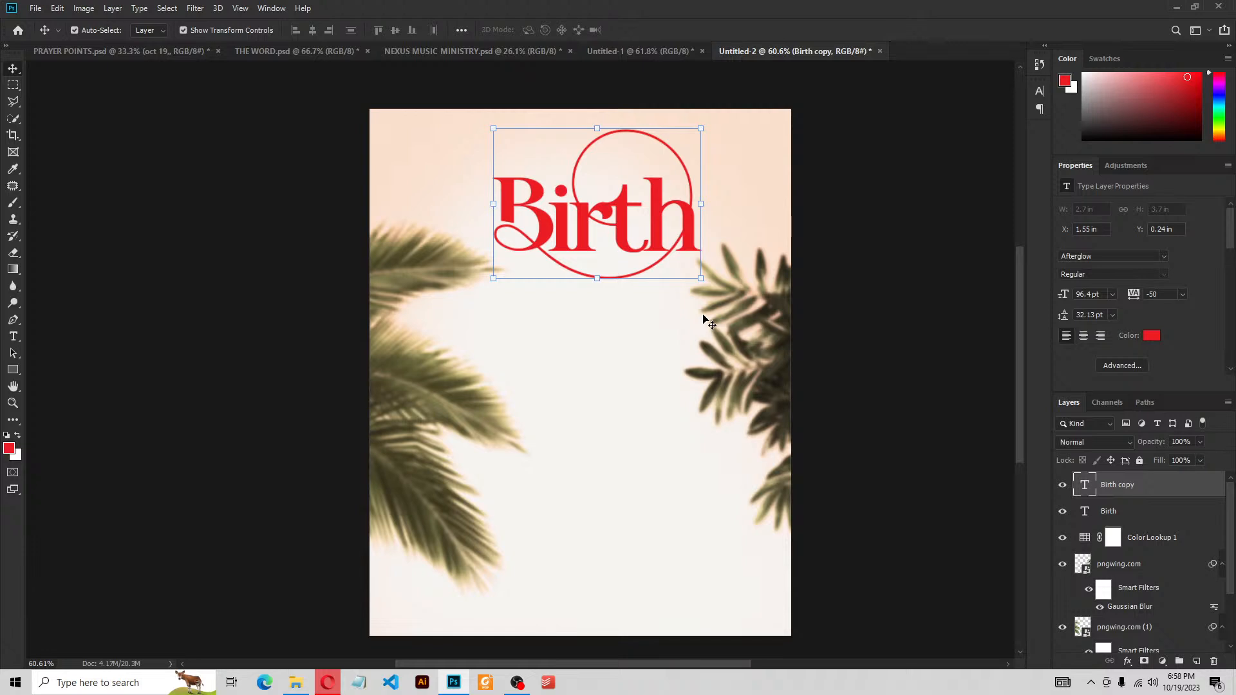
drag(621, 217, 620, 287)
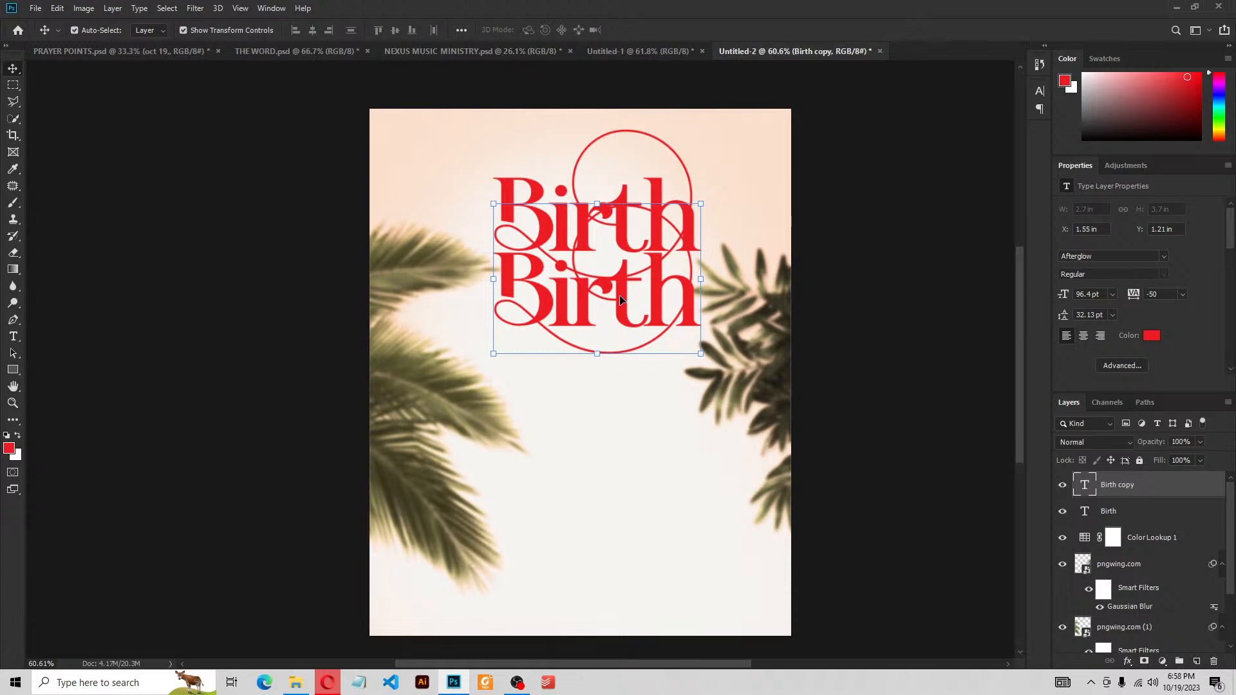
Retype the copy as Day and give its D a looping swash alternate
double_click(620, 296)
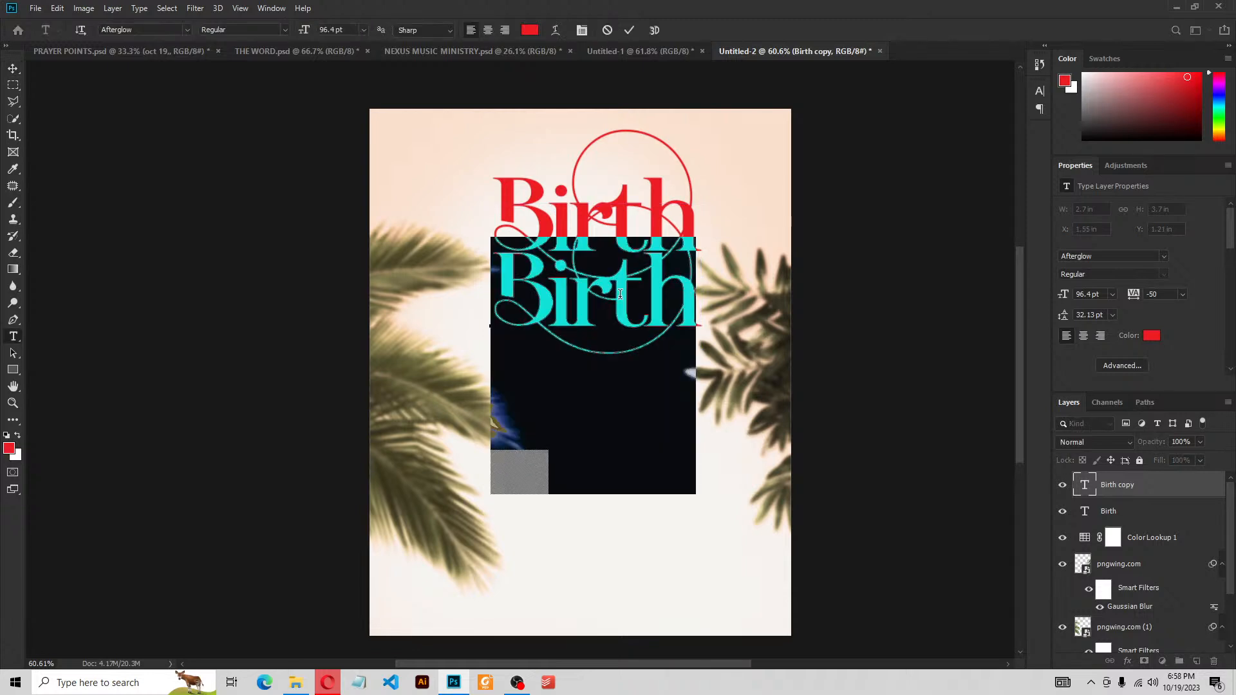
text(D)
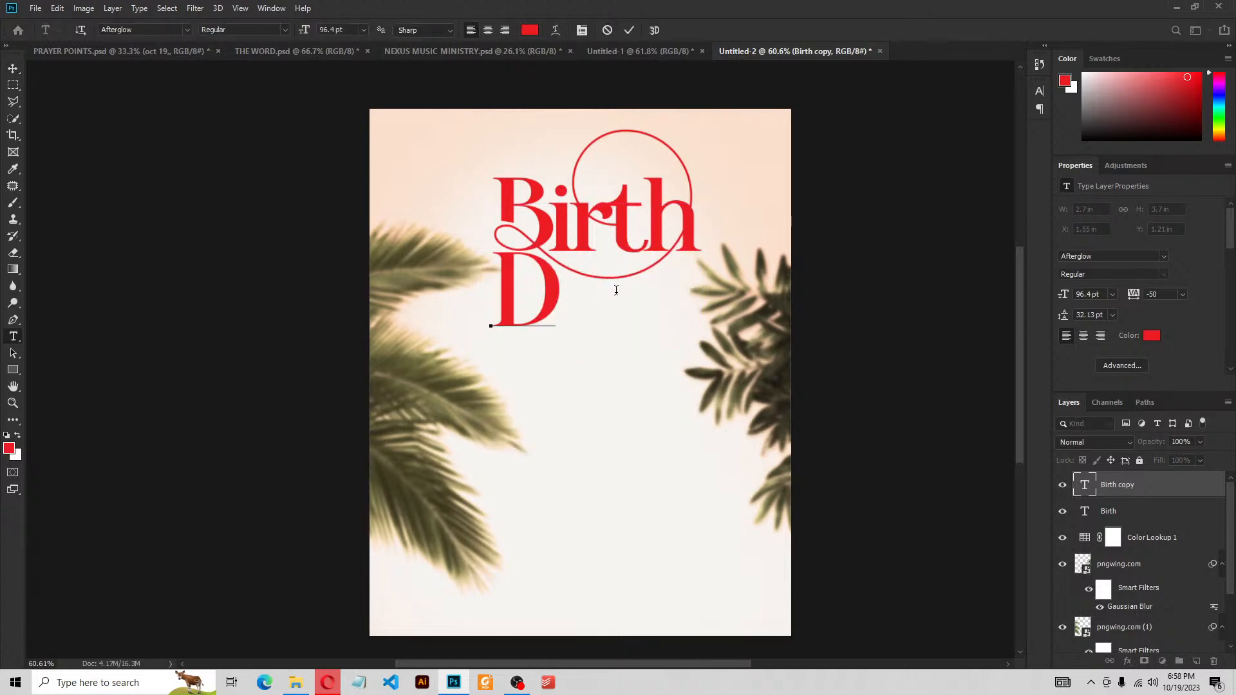
text(ay)
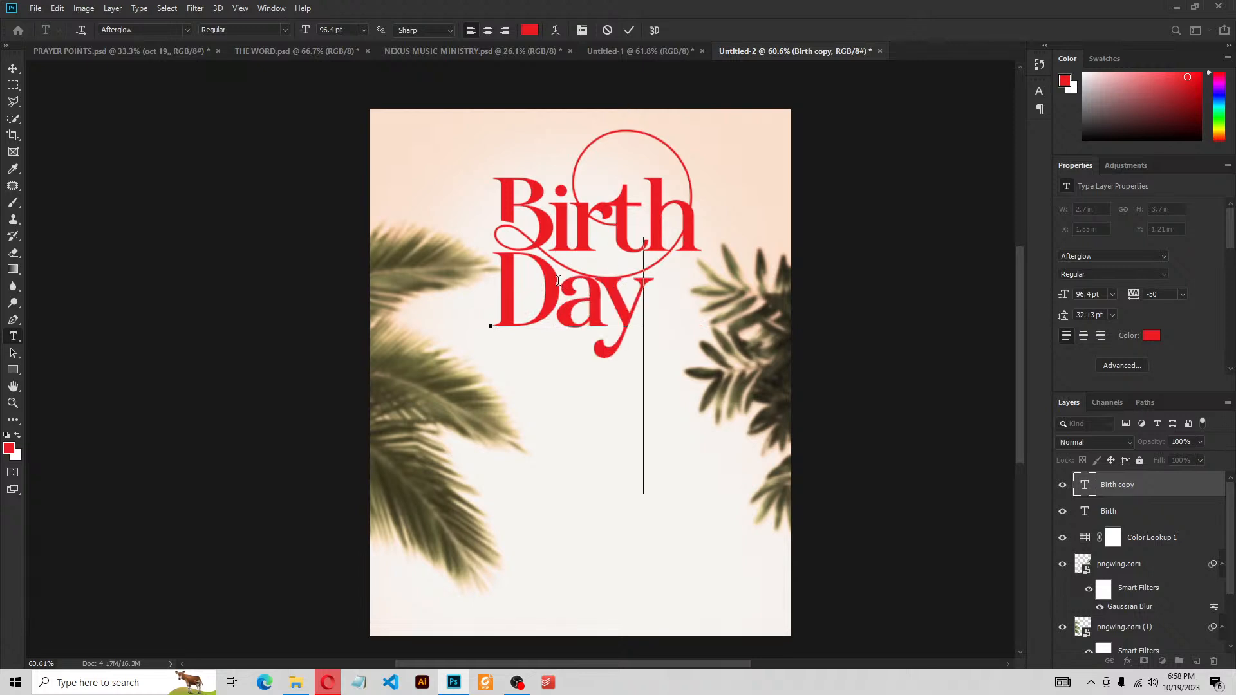
click(553, 280)
key(shift+Left)
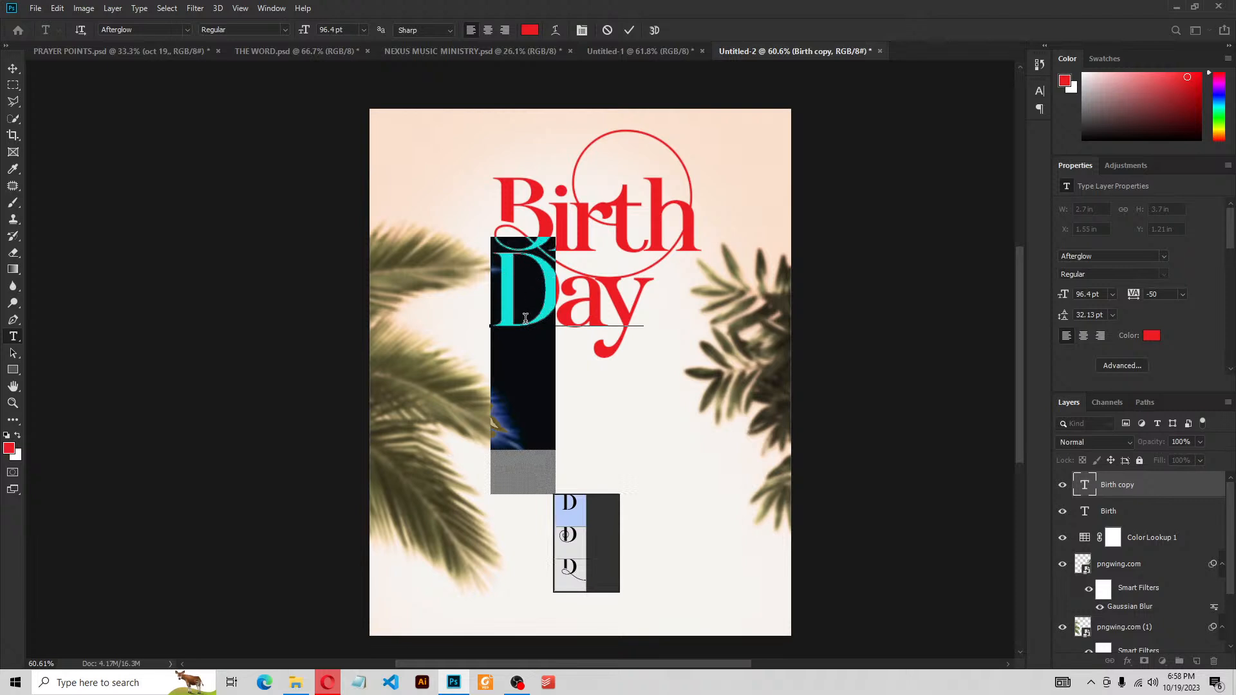
click(584, 573)
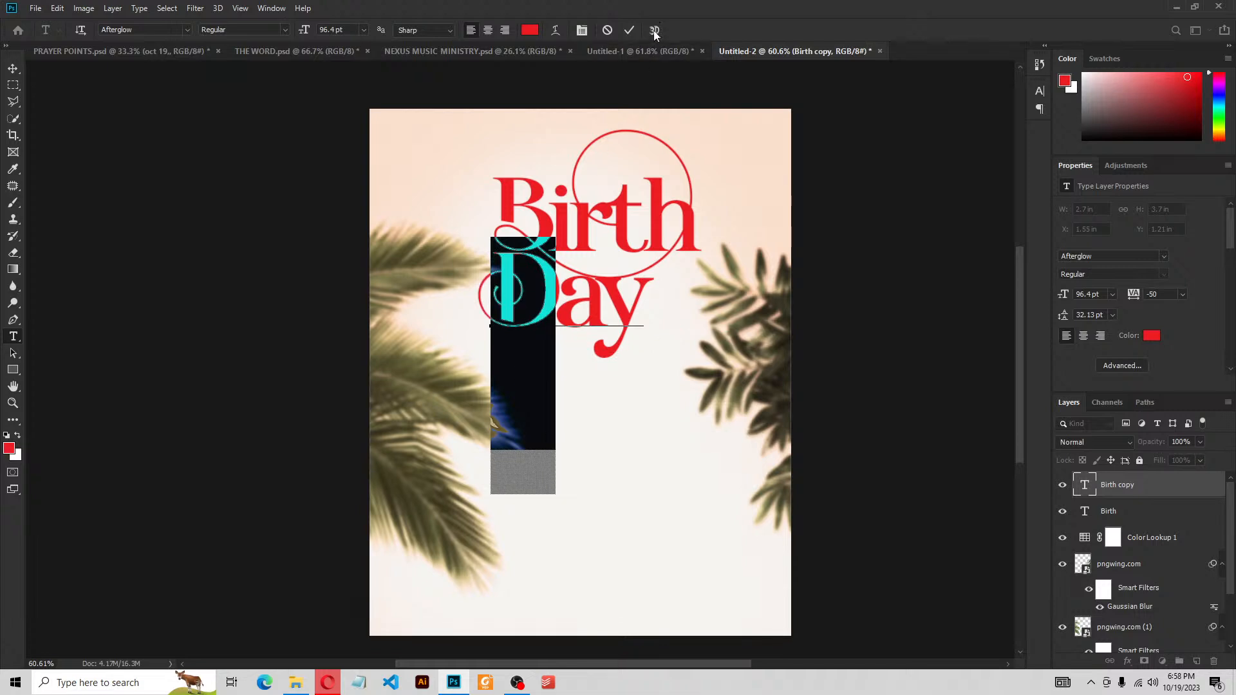
click(628, 30)
Nudge Day right under Birth, then move both layers slightly left together and view at 100%
key(v)
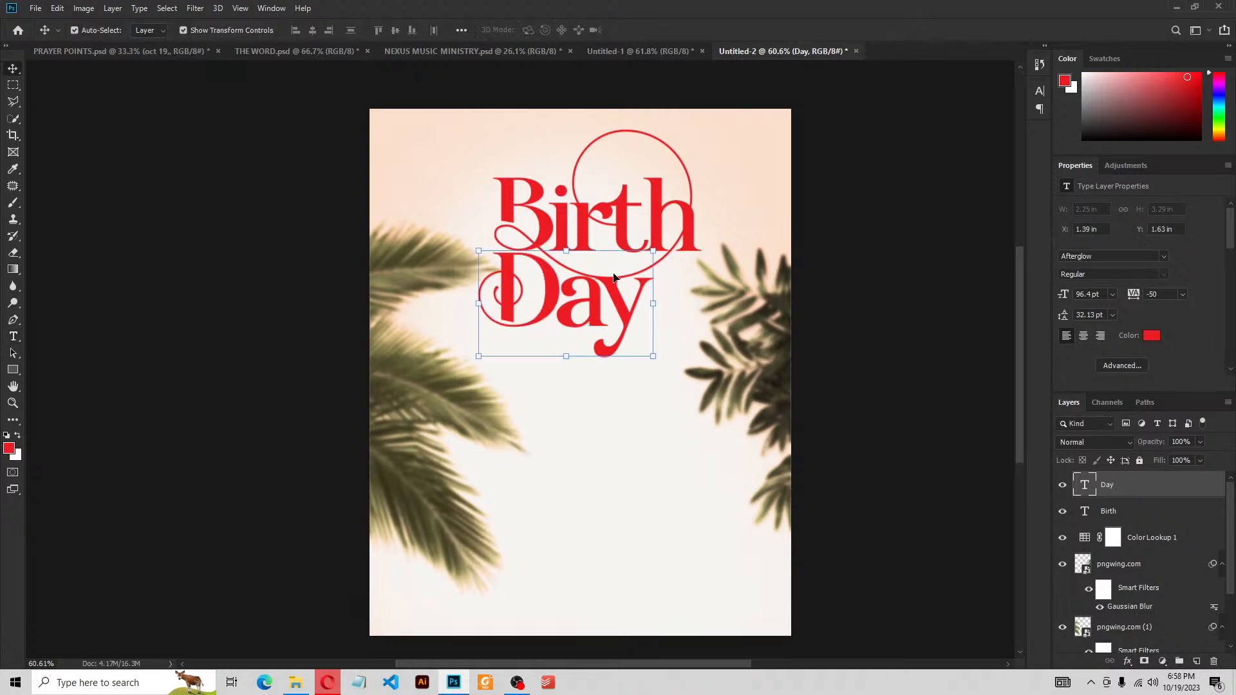
drag(592, 296, 610, 297)
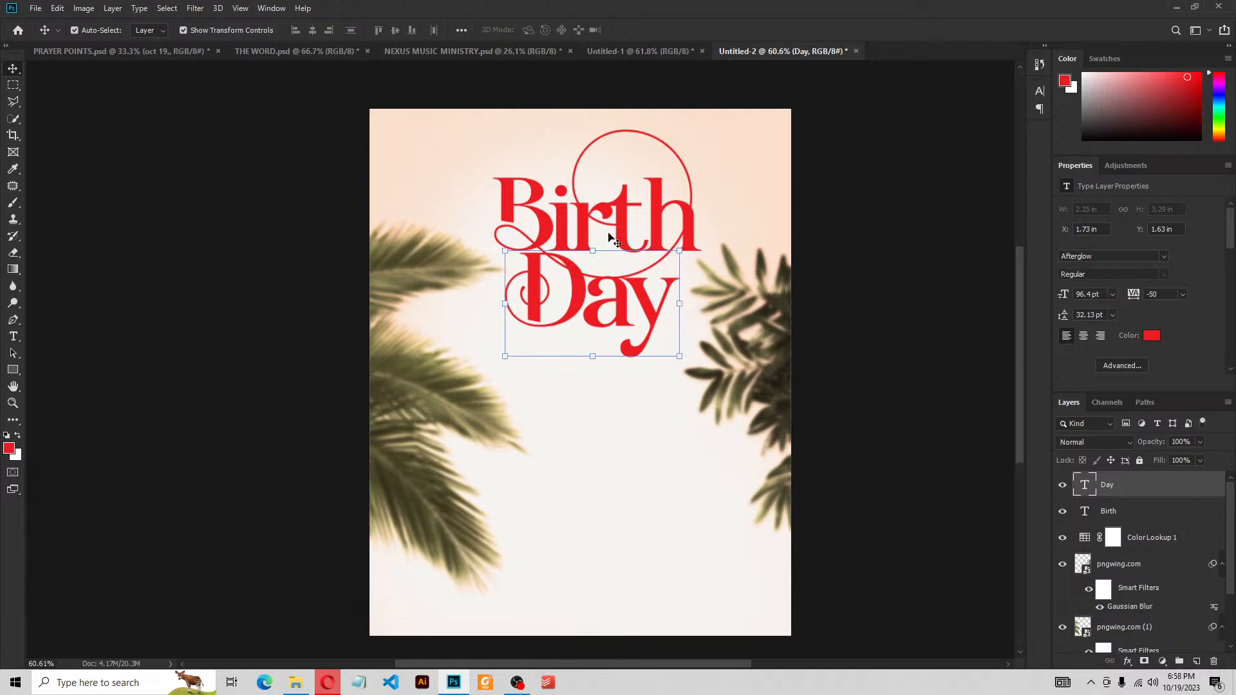
drag(729, 224, 735, 223)
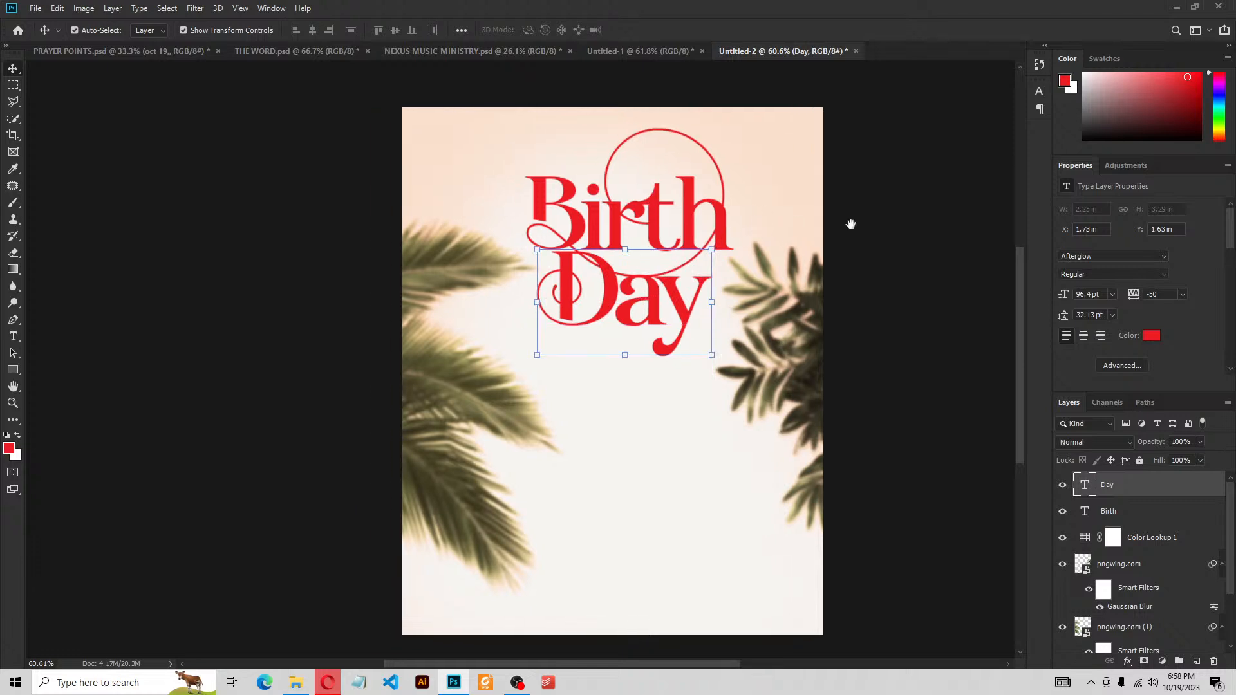
click(877, 228)
click(726, 226)
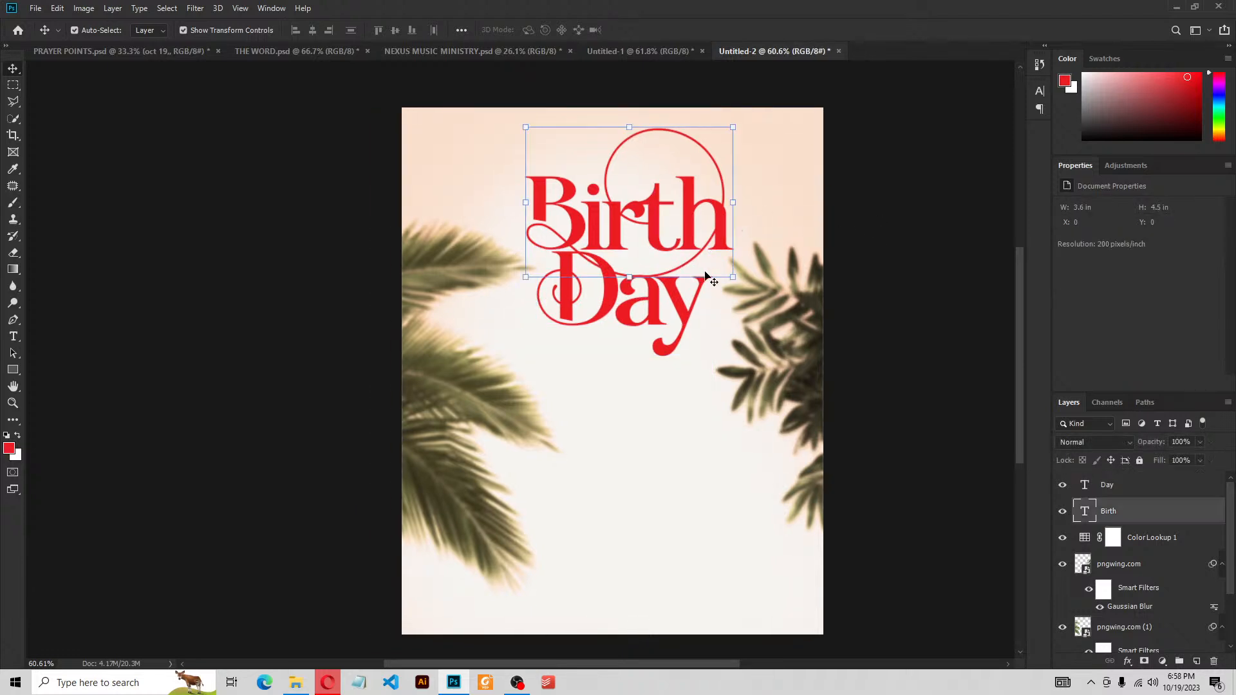
shift+click(679, 300)
drag(677, 298, 671, 297)
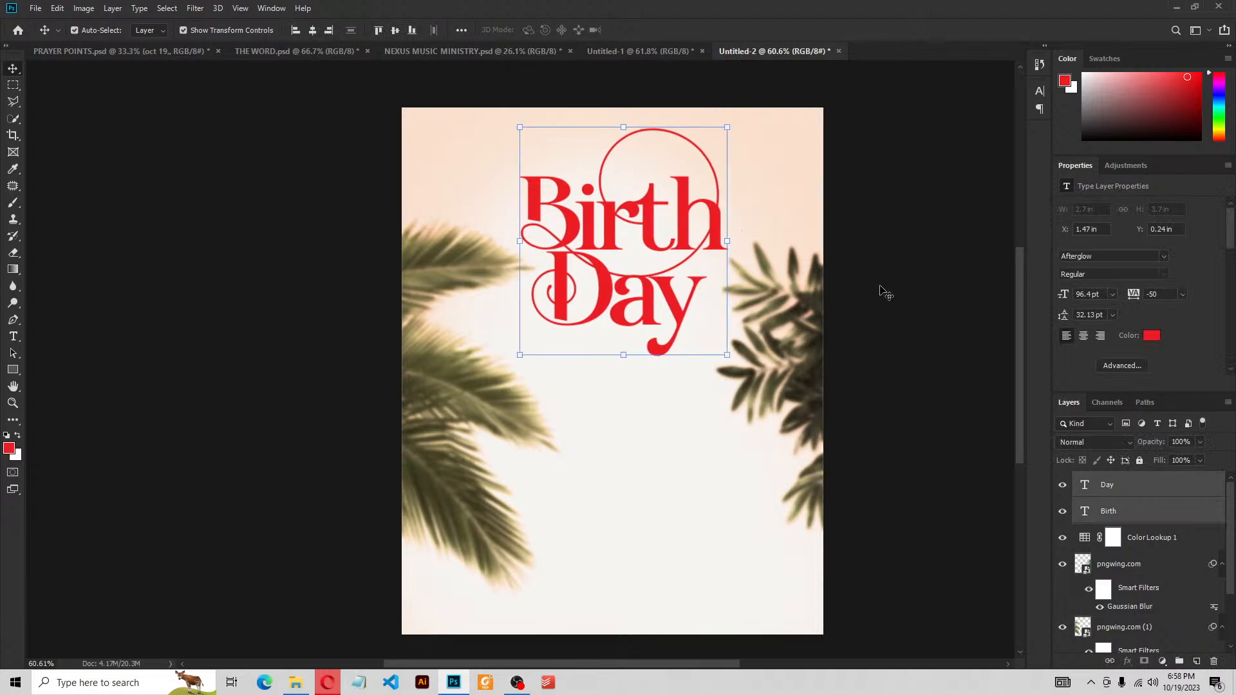
click(873, 270)
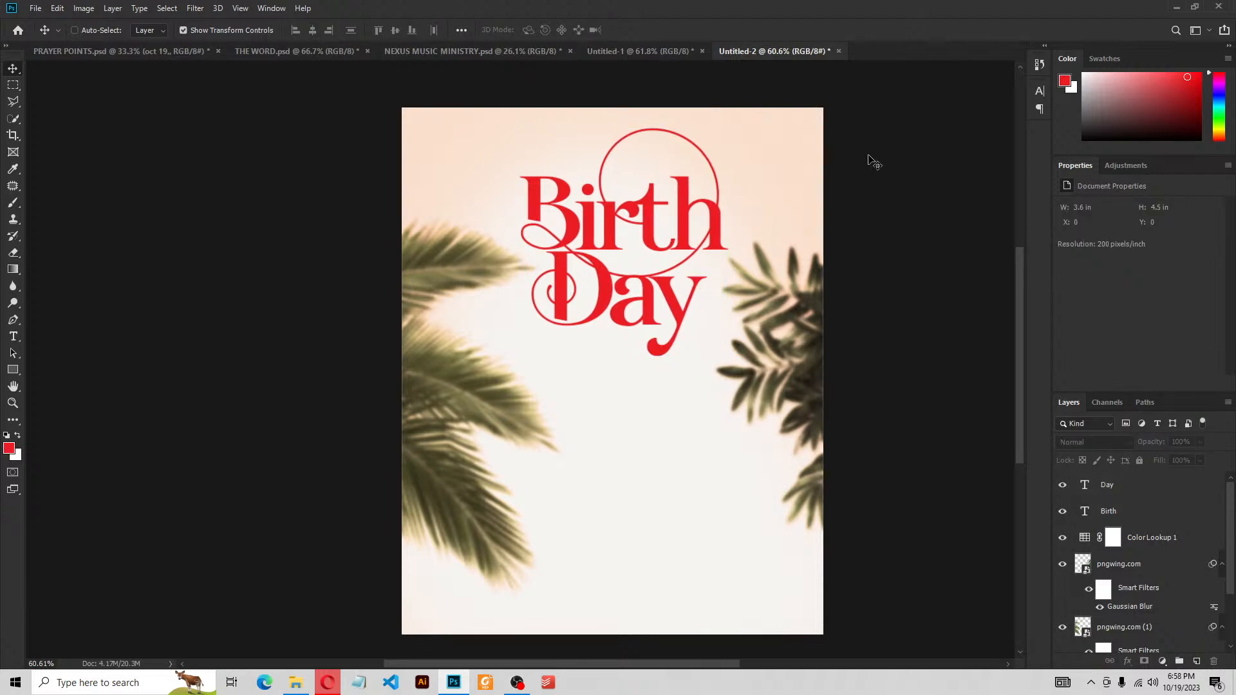
key(ctrl+plus)
key(ctrl+plus)
drag(820, 143, 792, 386)
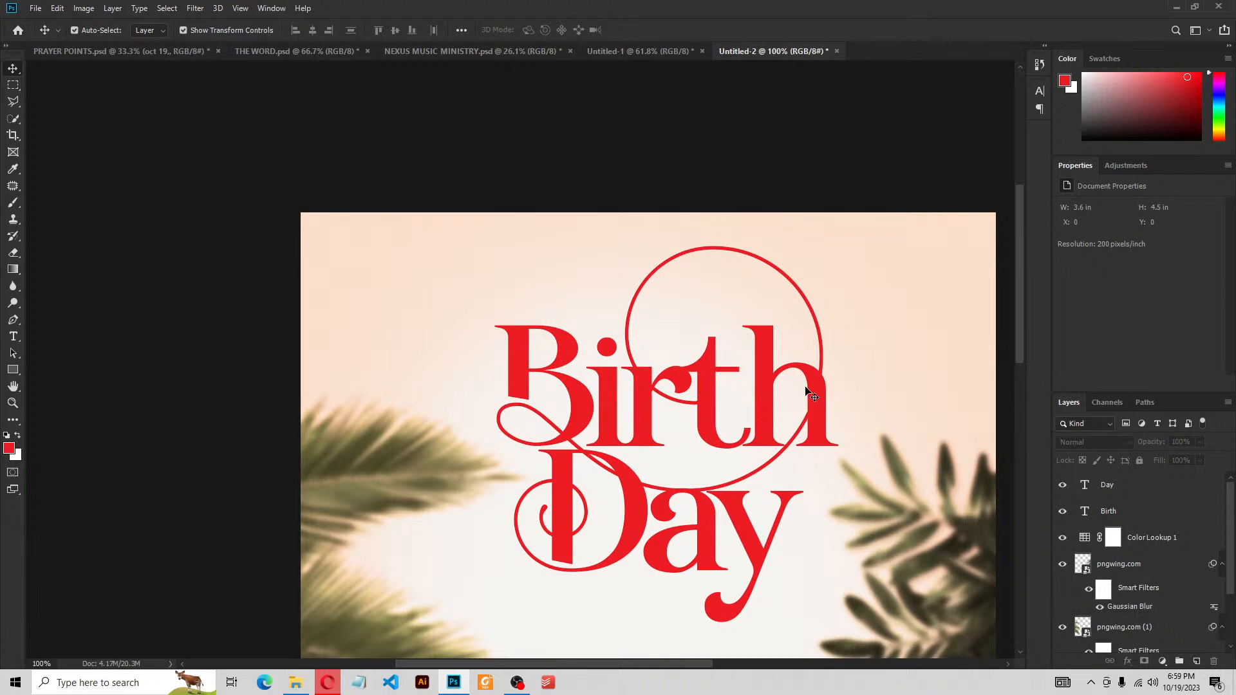
Start a new text layer near the top-left set in Montserrat Medium
click(14, 338)
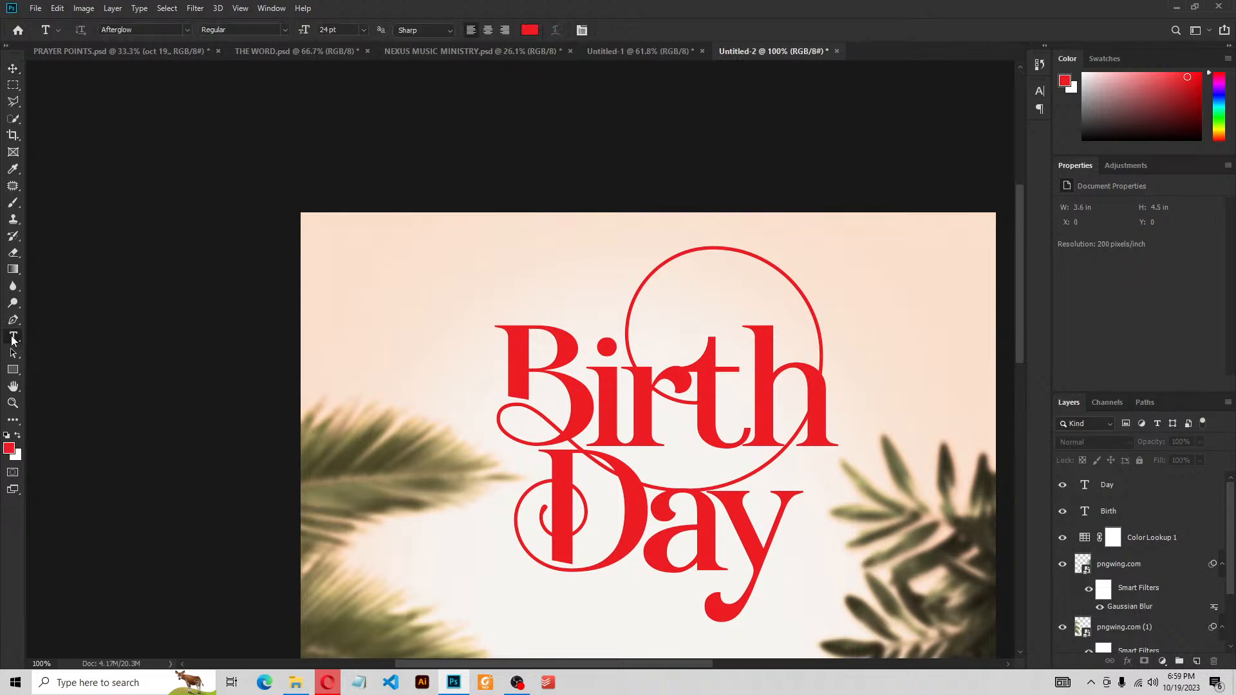
click(370, 286)
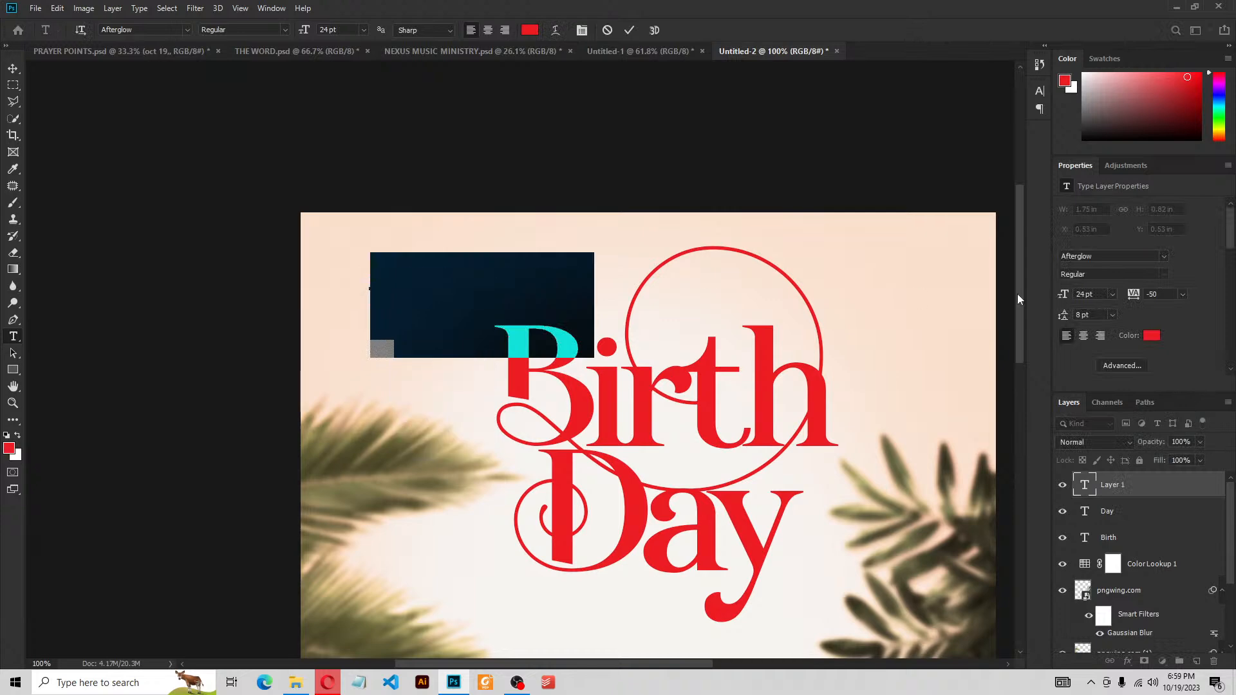
click(1107, 256)
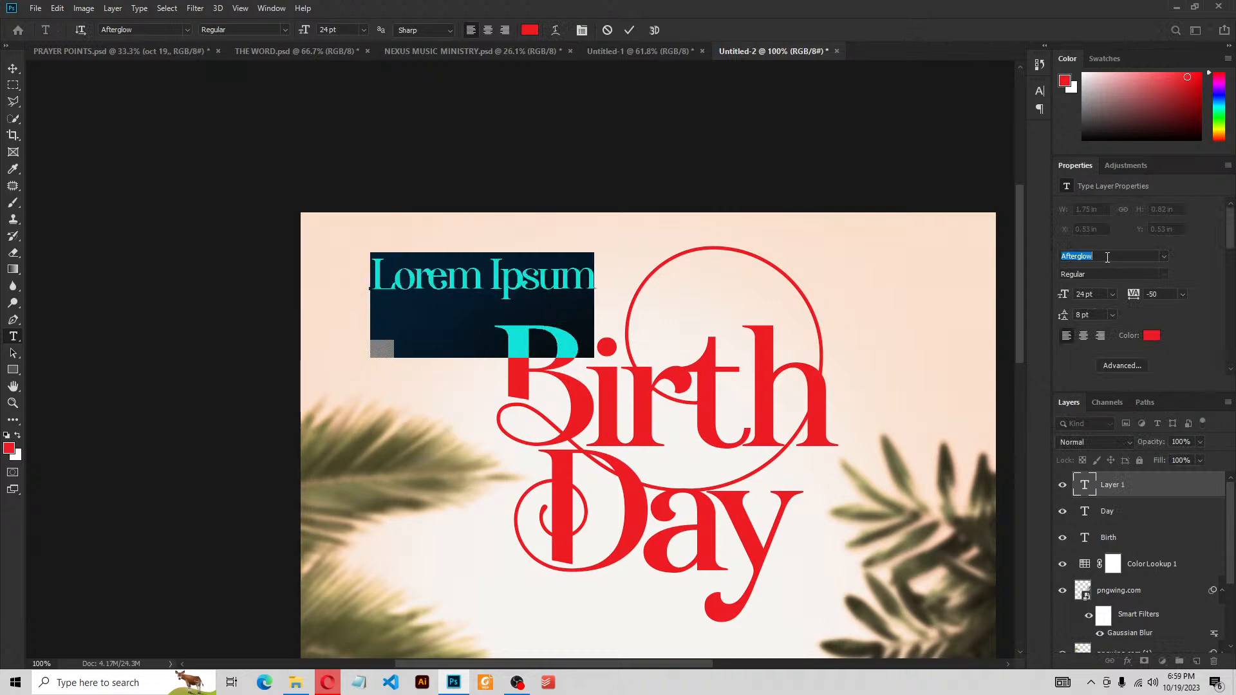
text(m)
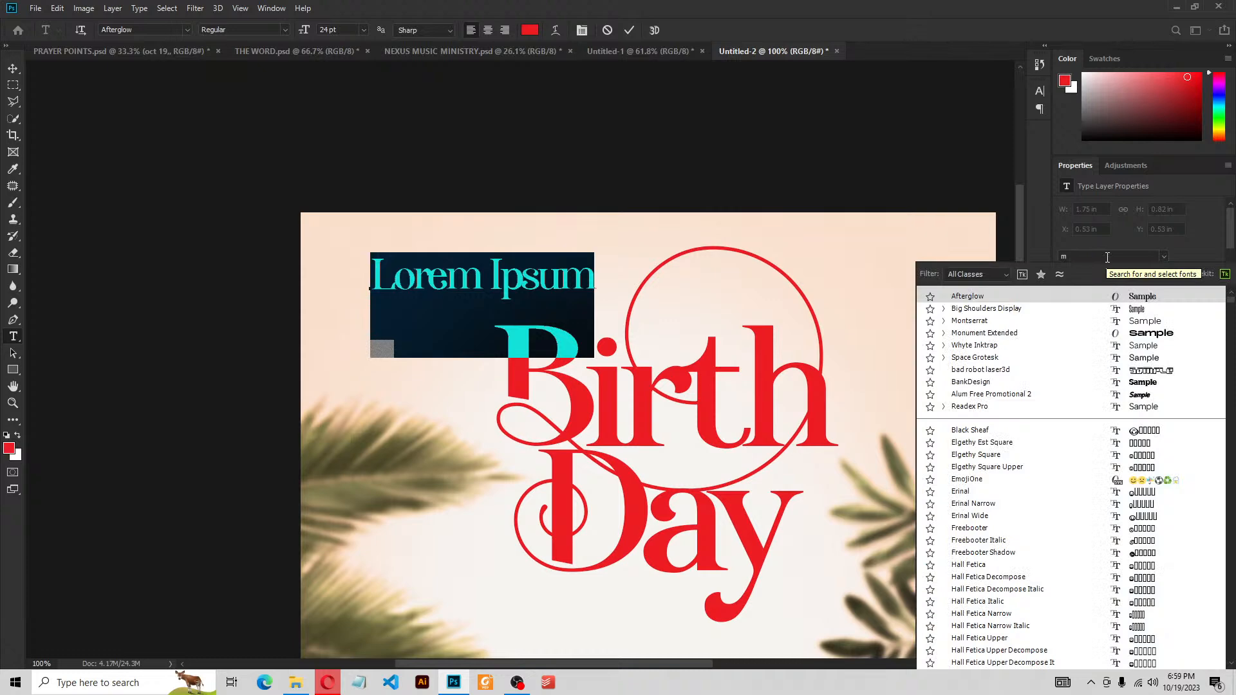
text(ontserrat)
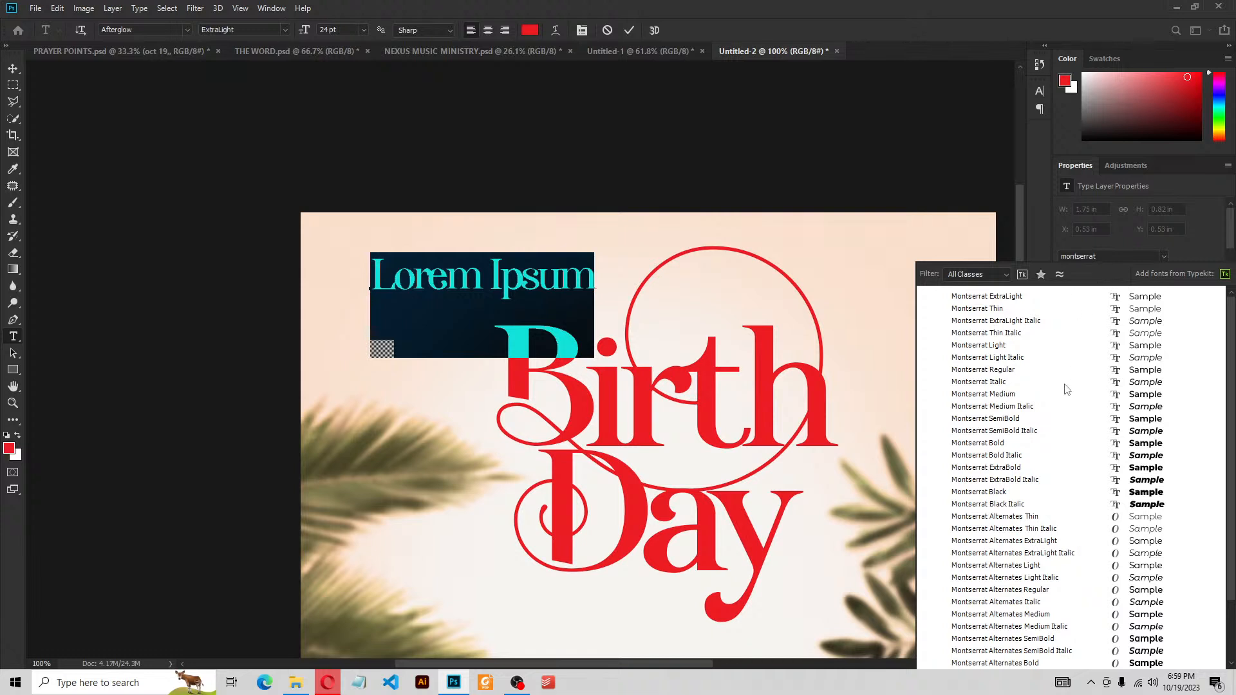
click(1011, 396)
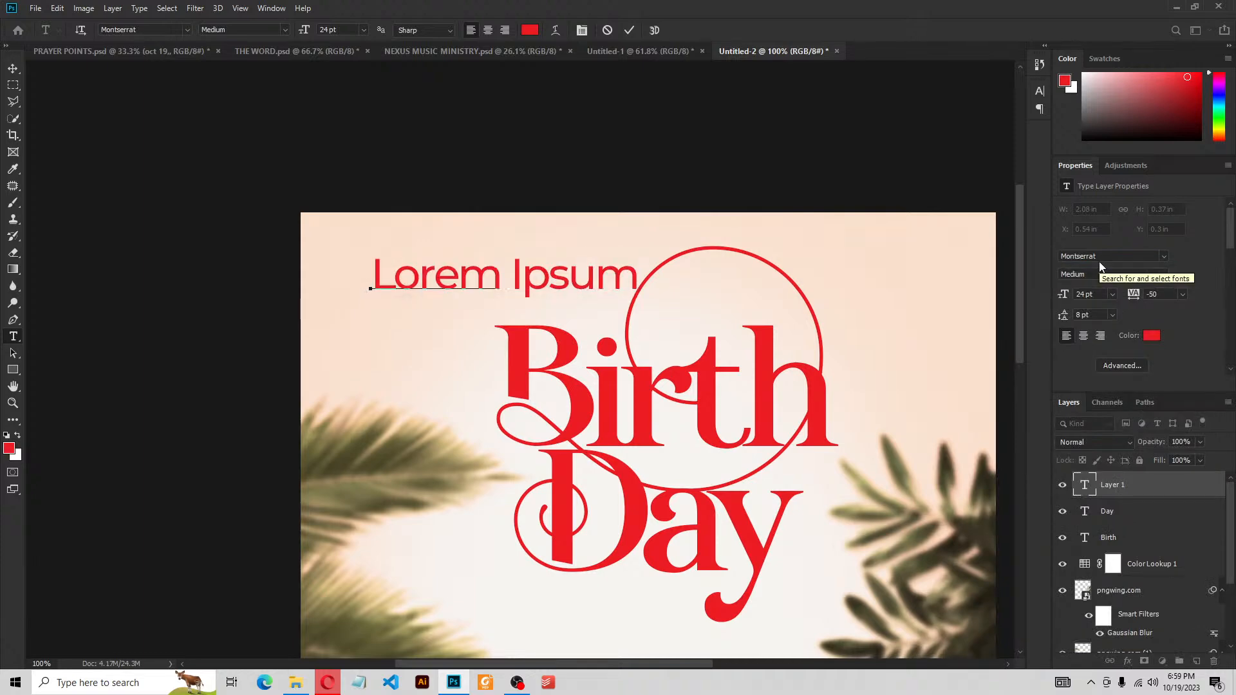
Type happy, move it inside the red circle, and set it to All Caps
text(happy)
key(ctrl+a)
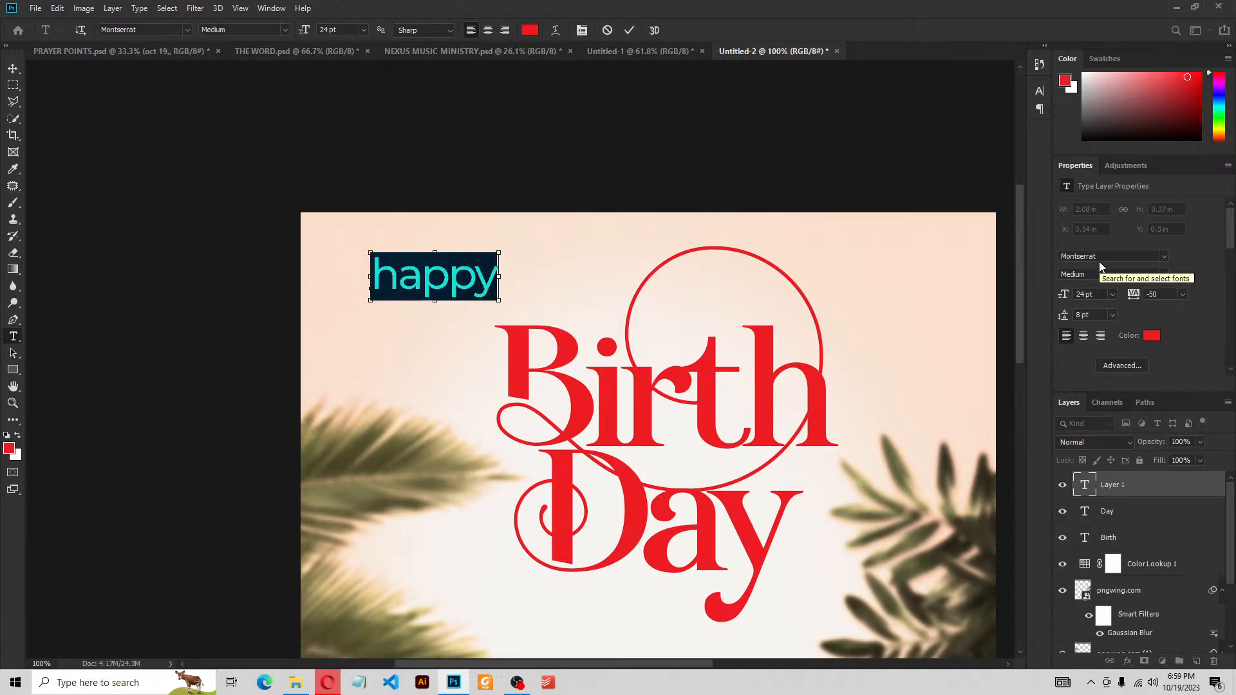
drag(446, 324, 716, 352)
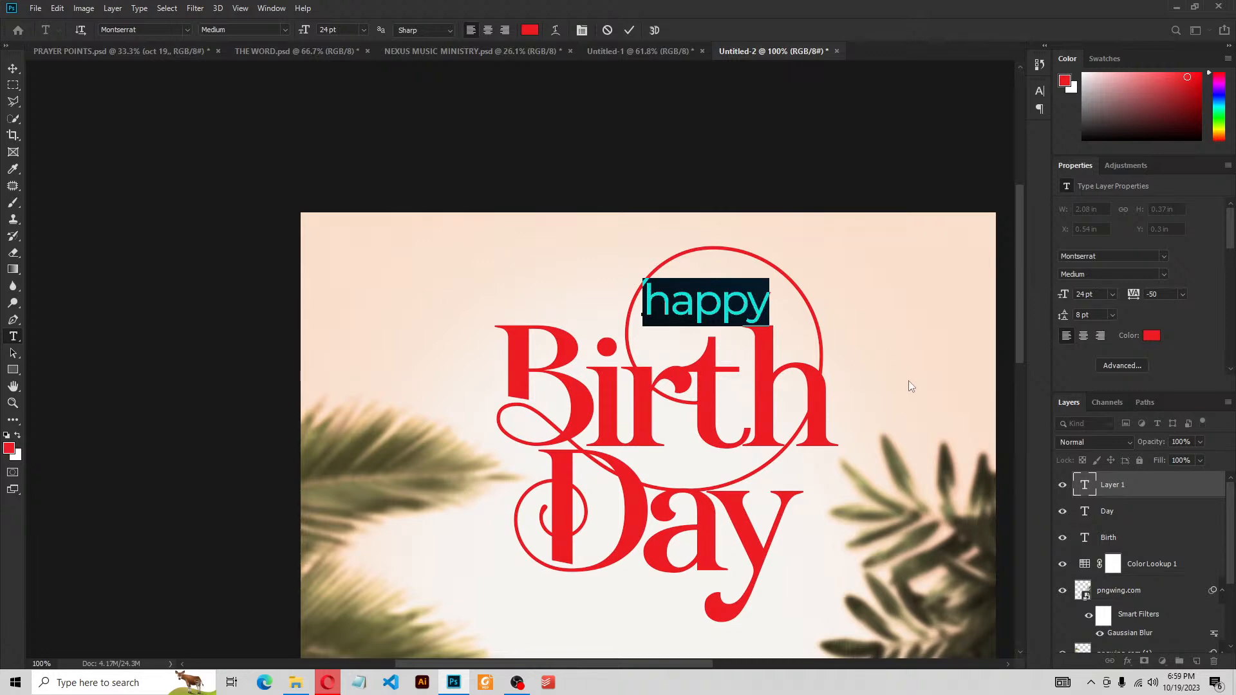
click(1121, 365)
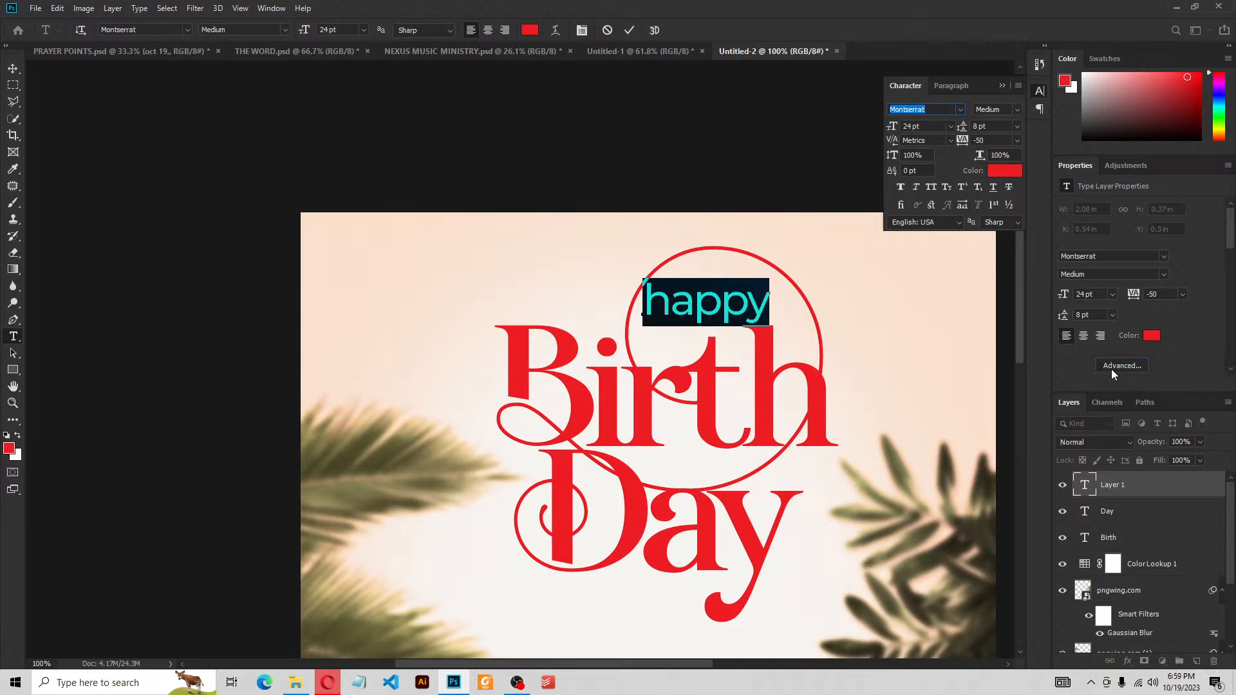
click(936, 183)
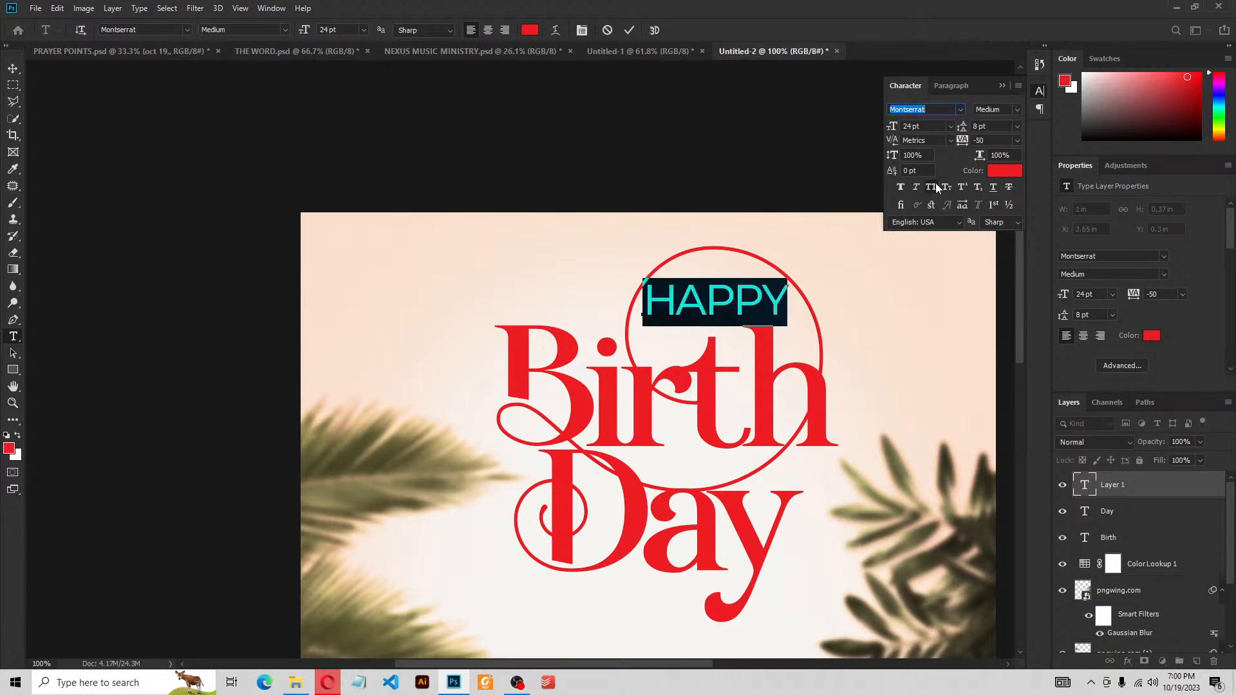
click(1002, 85)
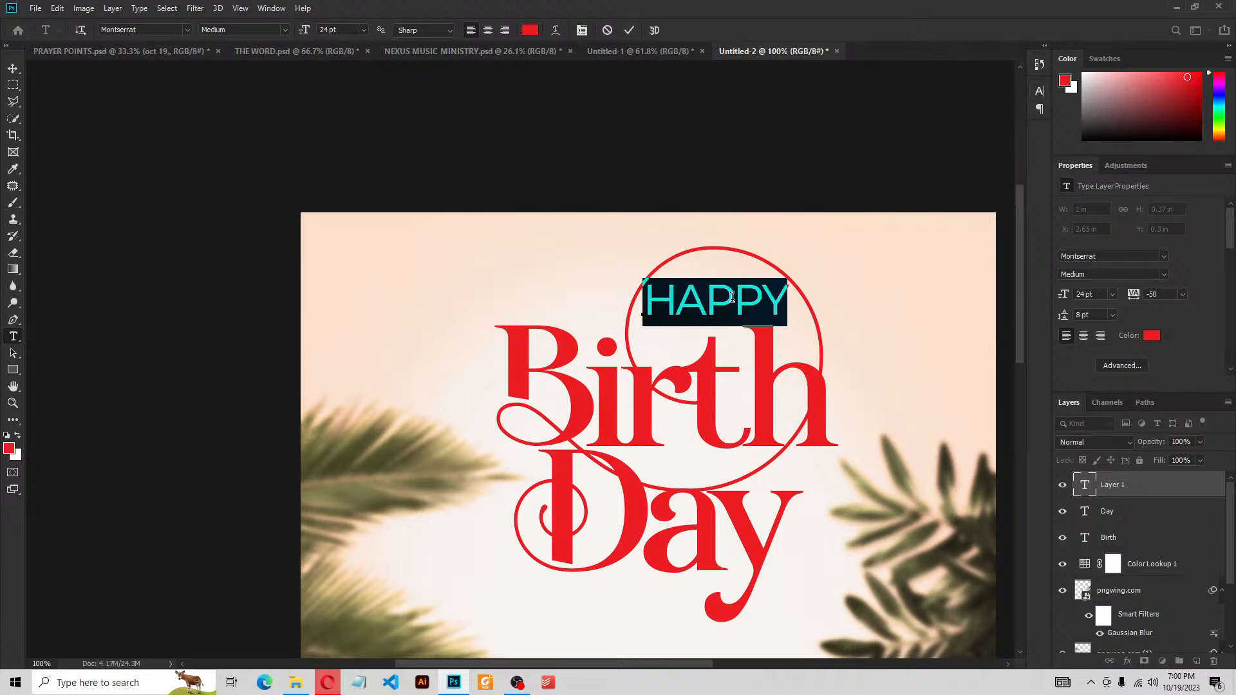
click(625, 30)
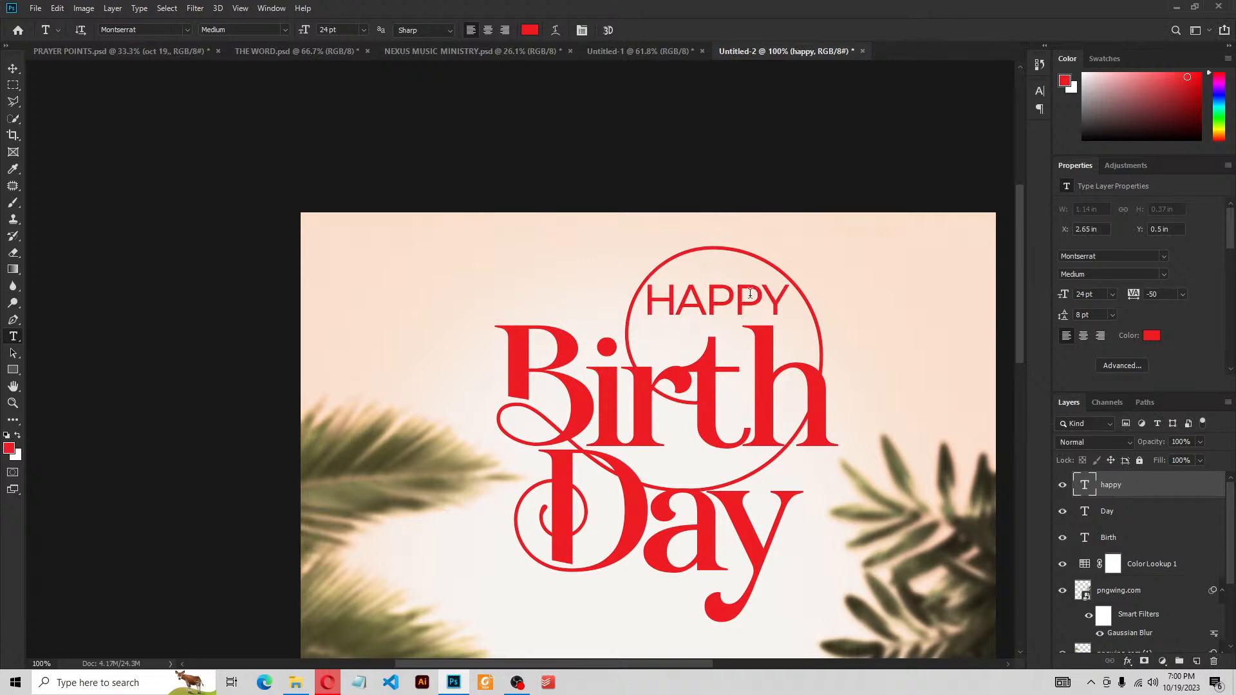
Resize HAPPY to 18 pt and centre it in the top of the ring
click(12, 70)
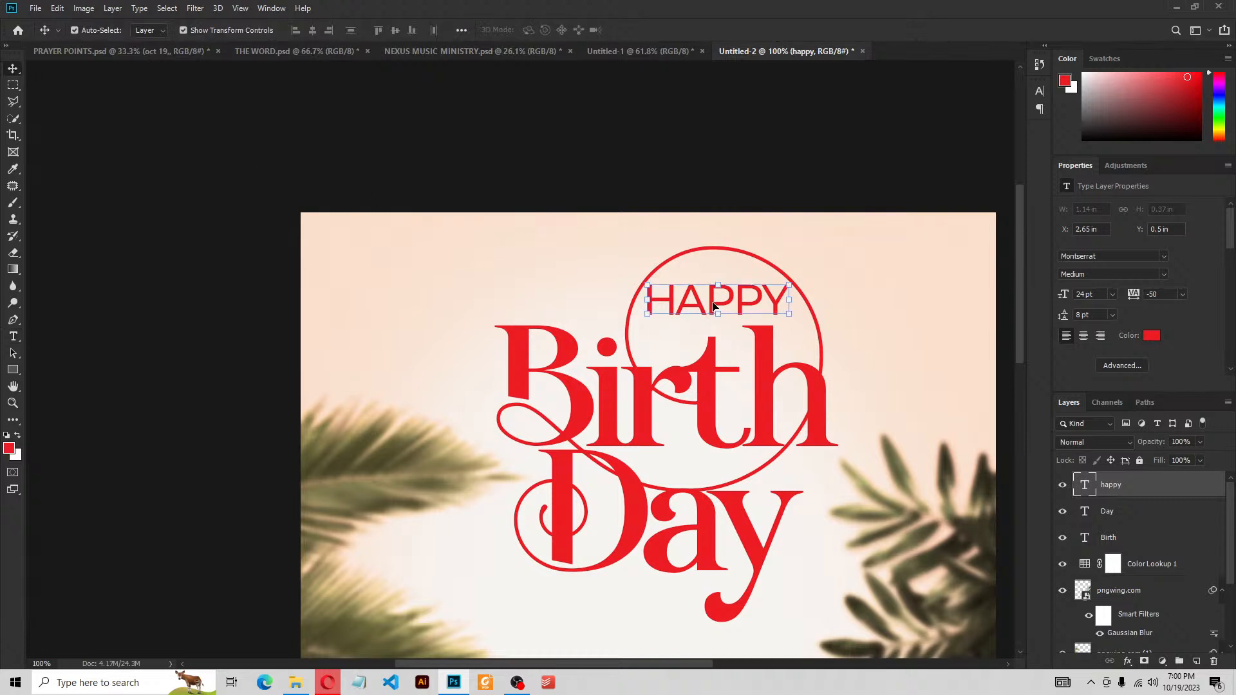
drag(711, 304, 711, 309)
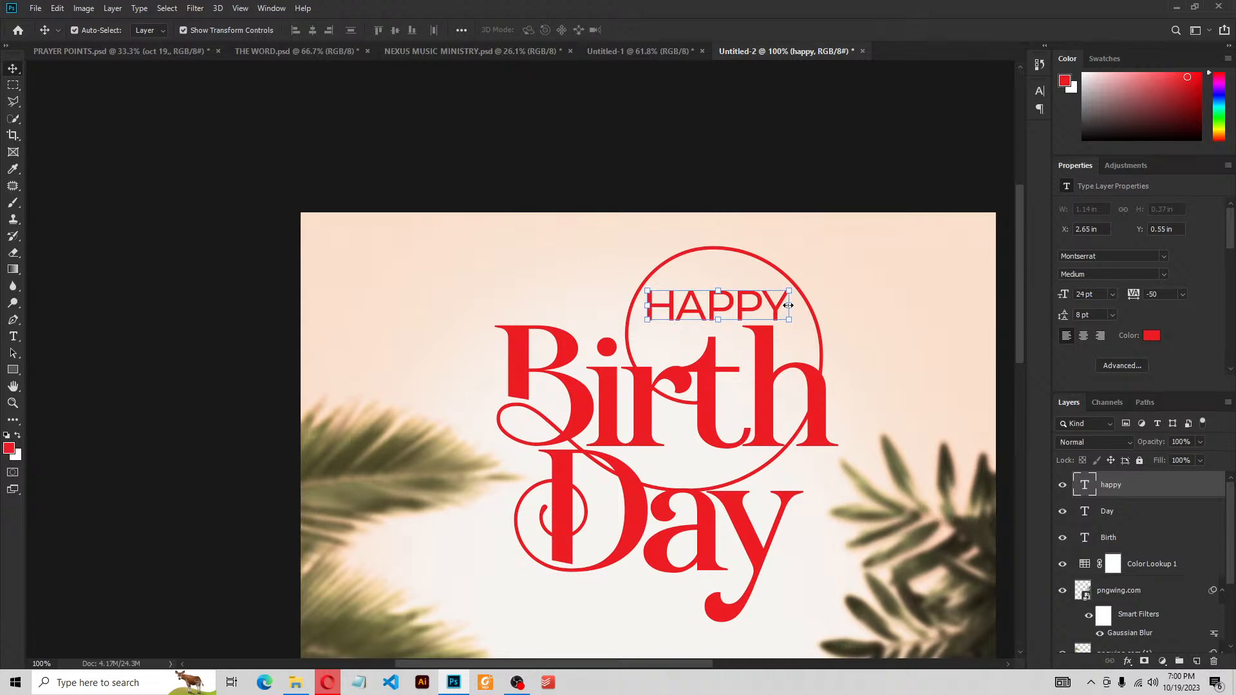
click(1113, 296)
click(1100, 396)
click(1113, 295)
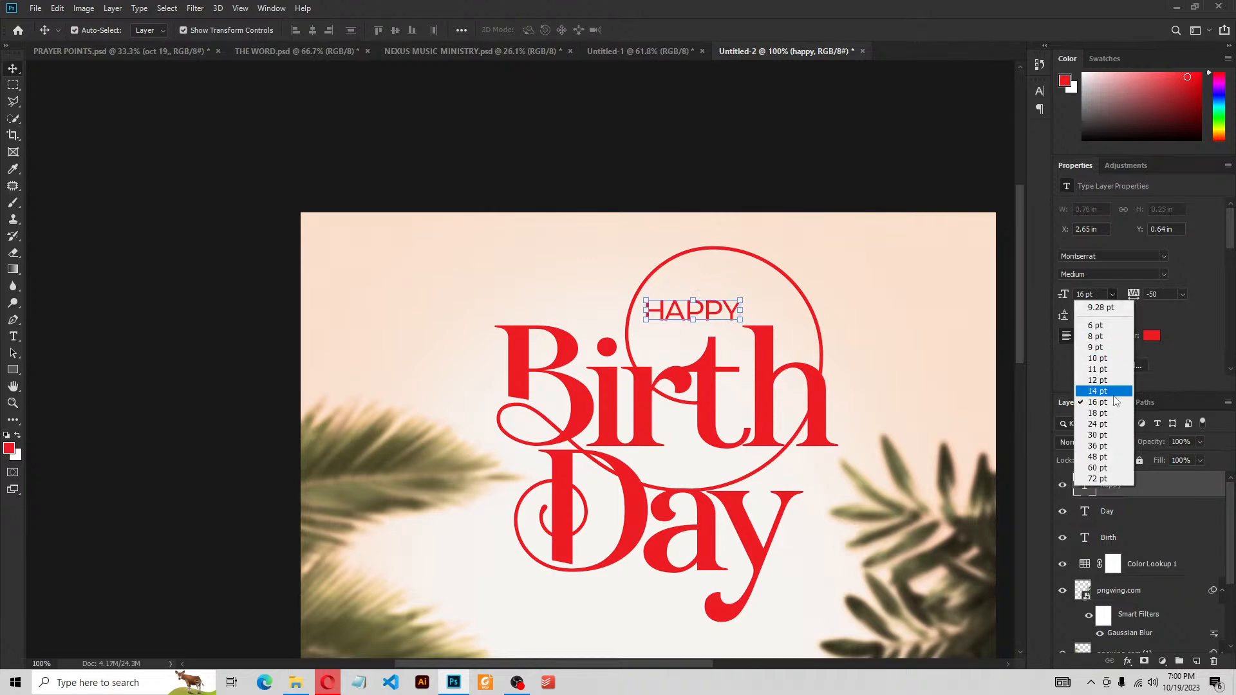
click(1107, 412)
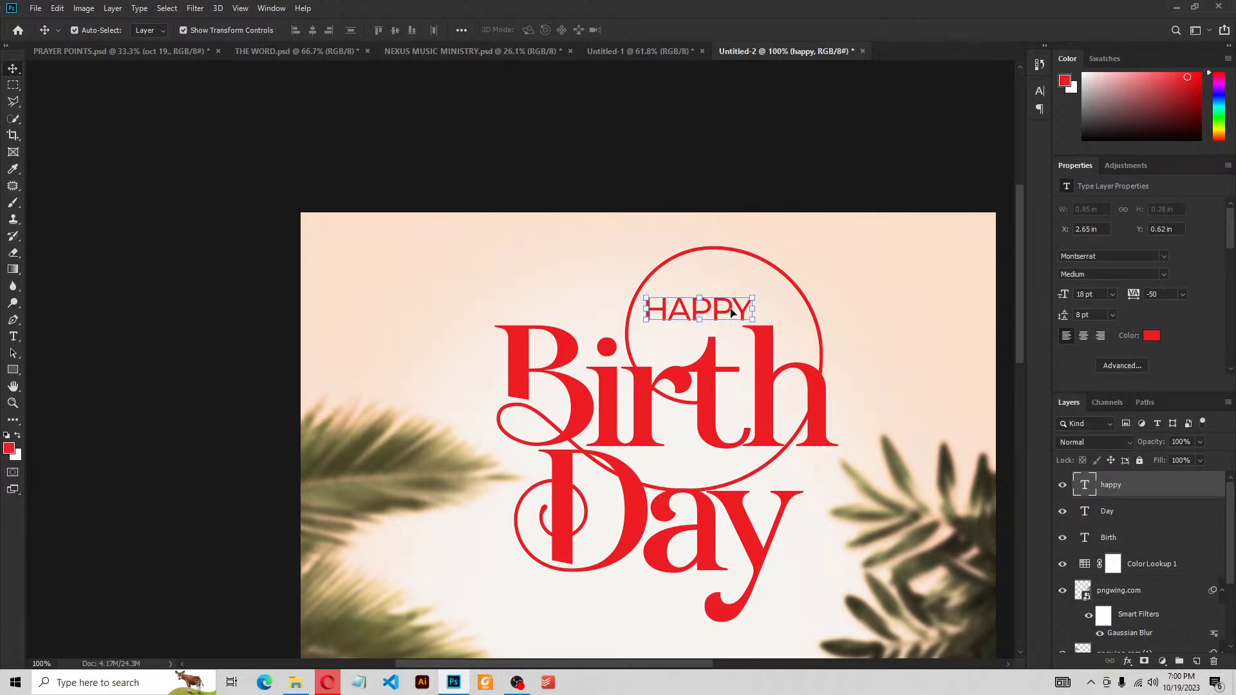
drag(731, 312, 747, 306)
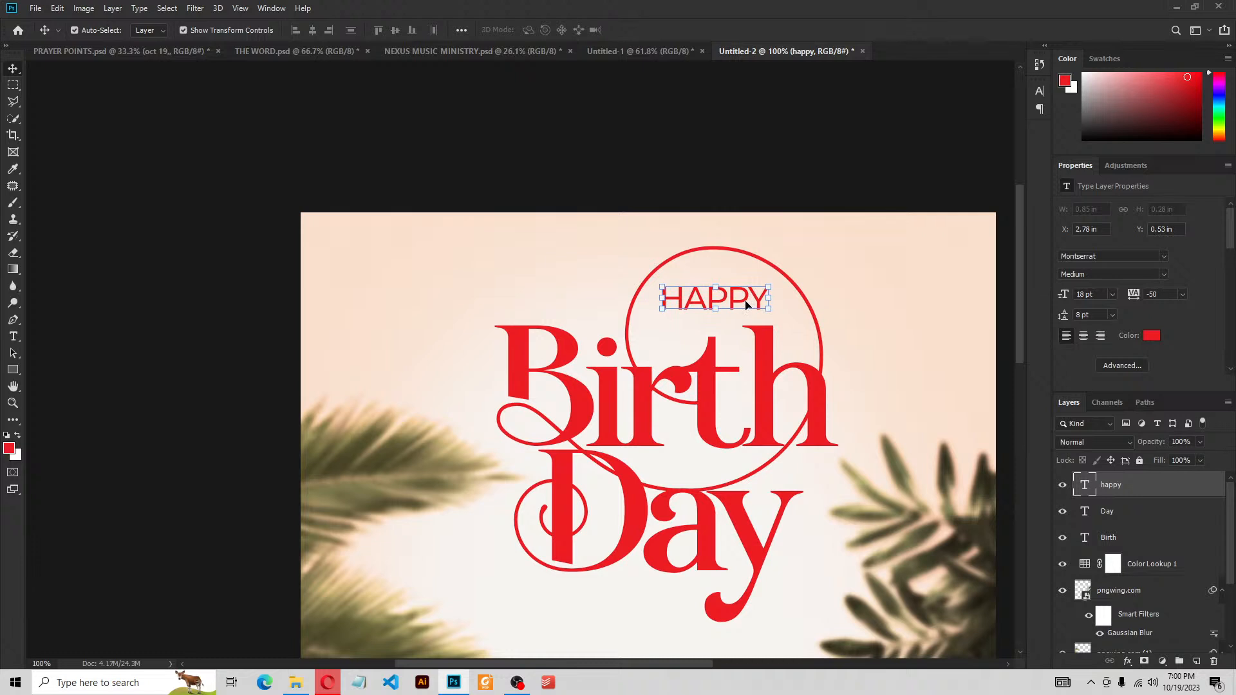
Change the HAPPY text colour to black, hex 000000
click(1152, 336)
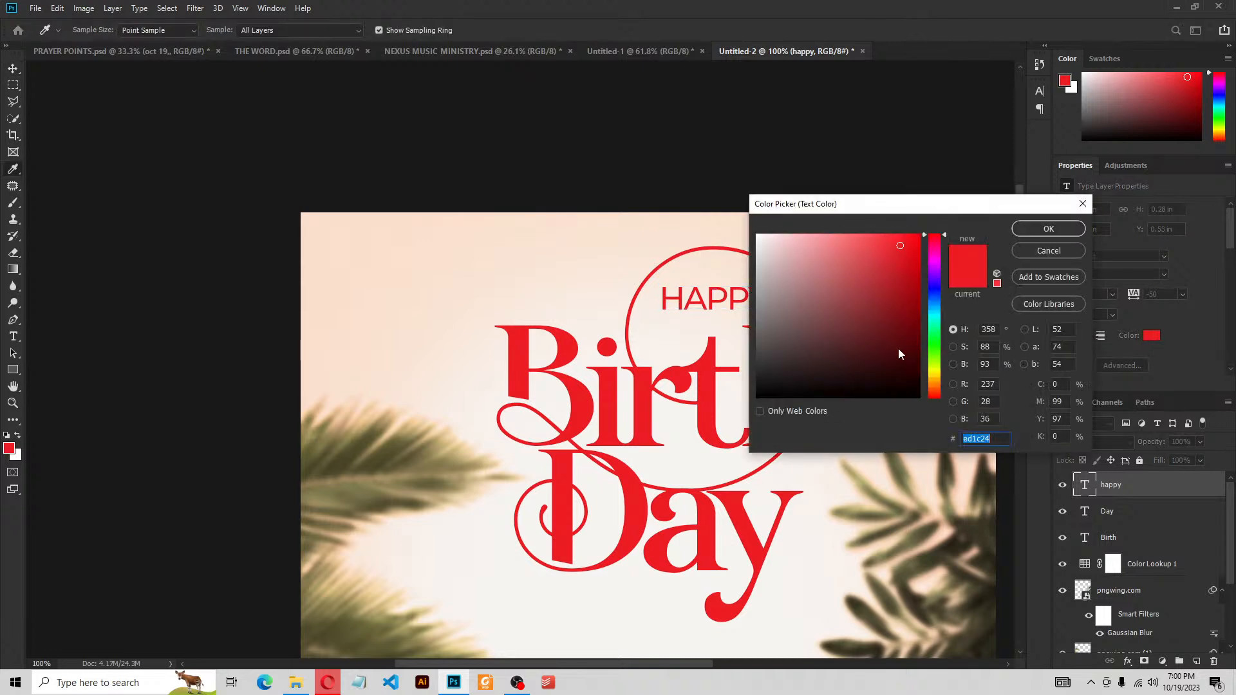
drag(899, 215, 976, 123)
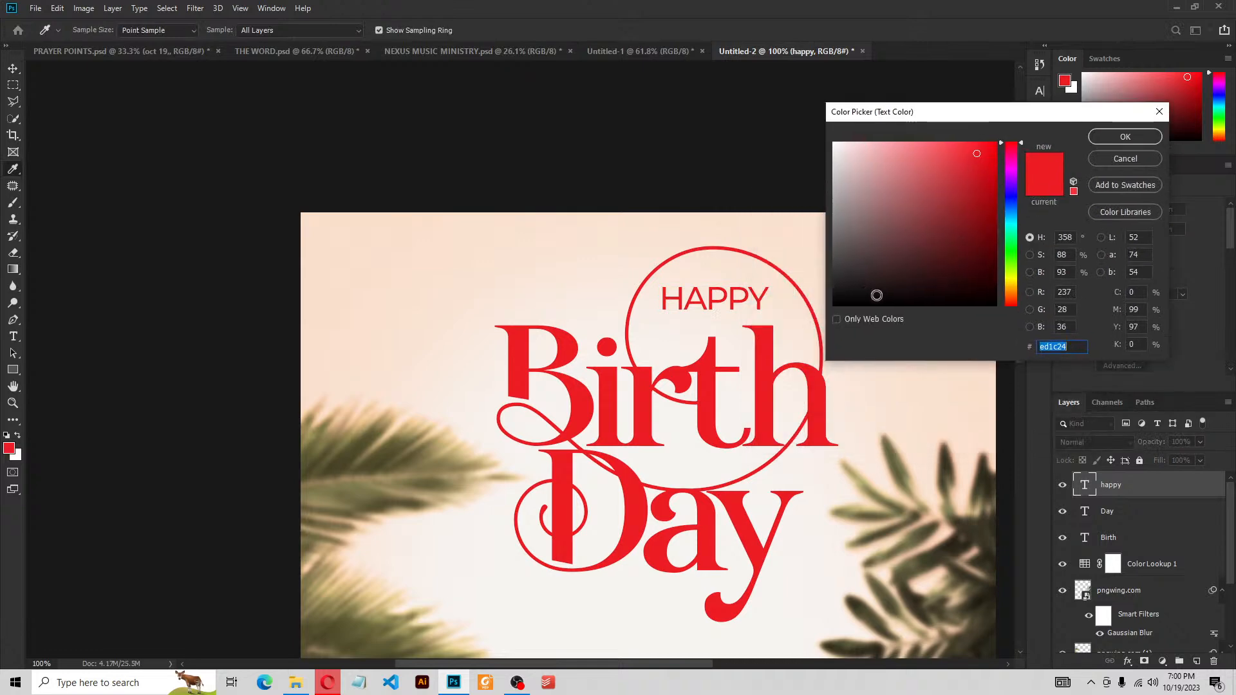
click(895, 305)
mouse_move(896, 331)
mouse_down()
mouse_move(899, 170)
mouse_move(910, 370)
mouse_up()
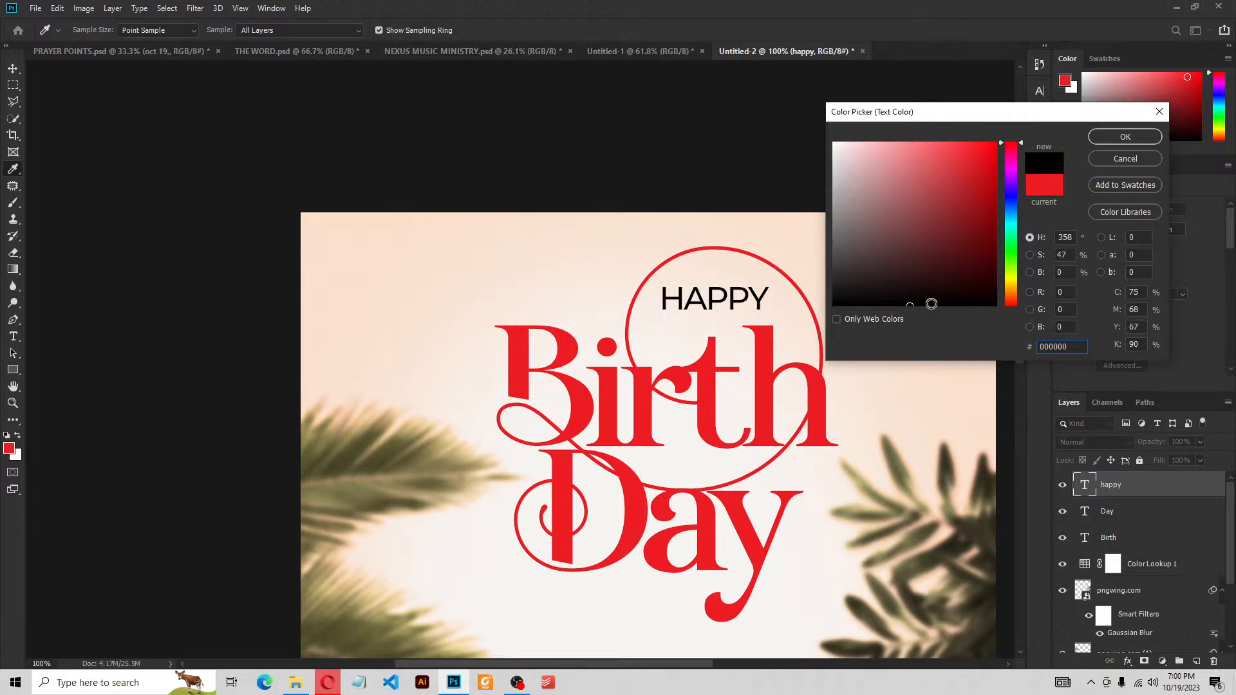
click(1078, 348)
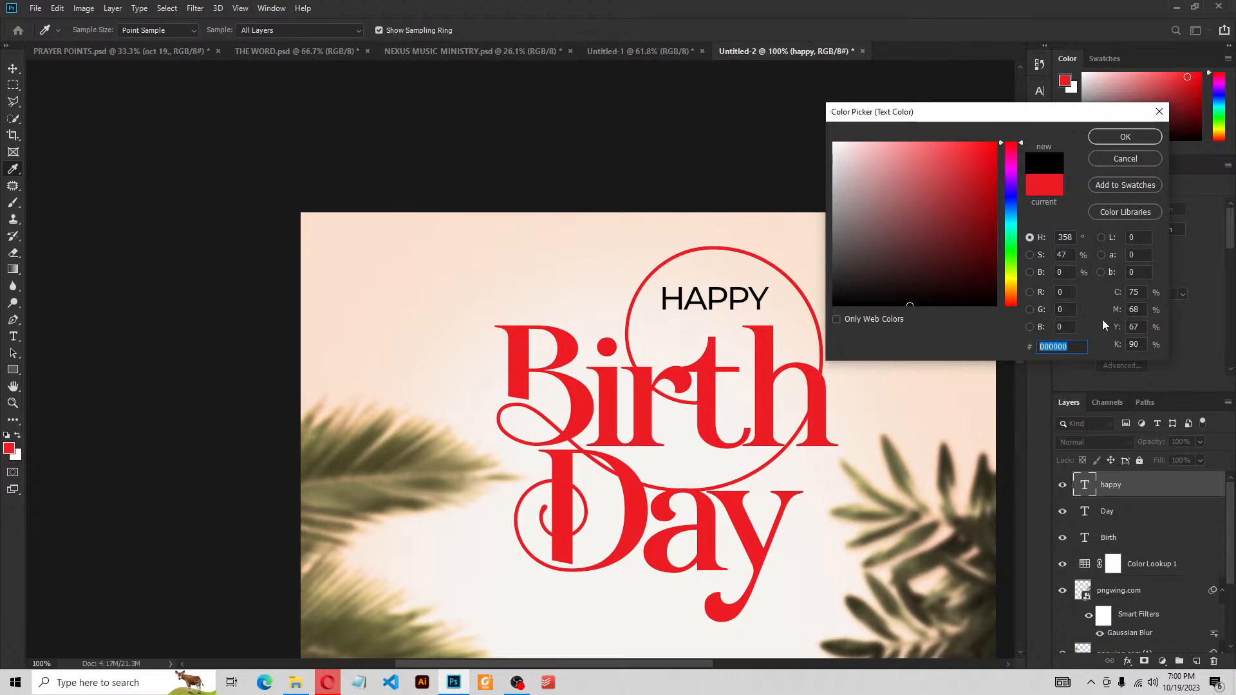
click(1126, 137)
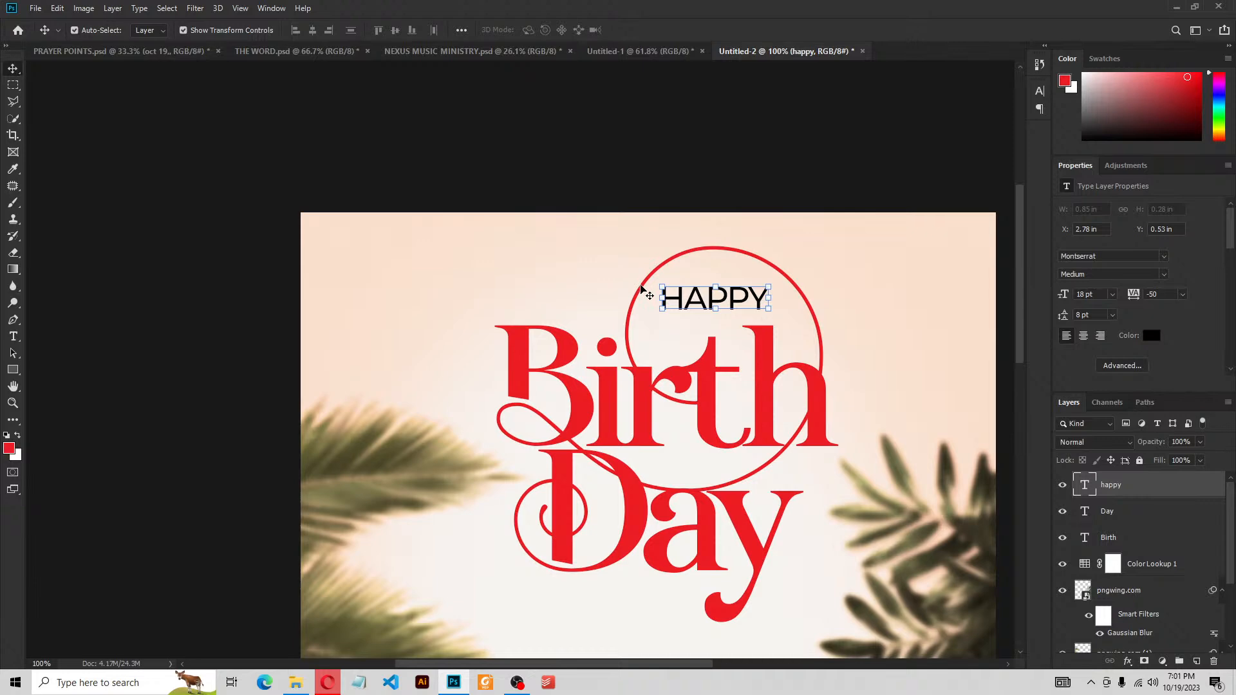
key(ctrl+plus)
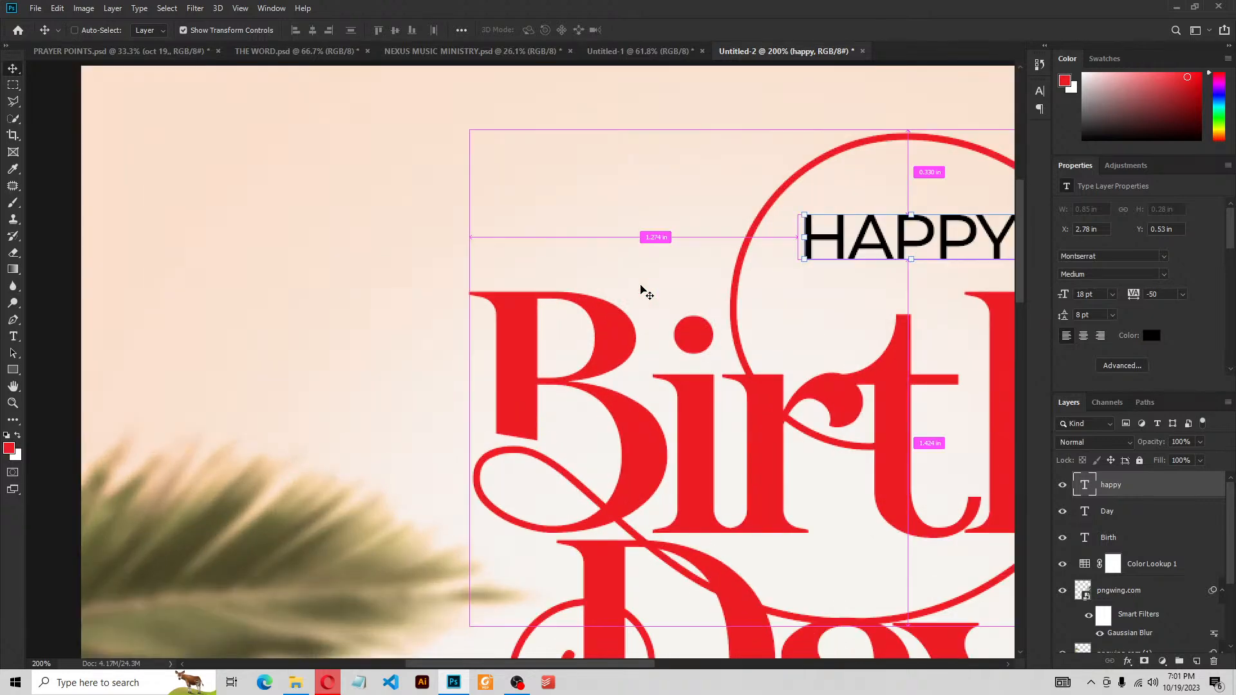
key(ctrl+minus)
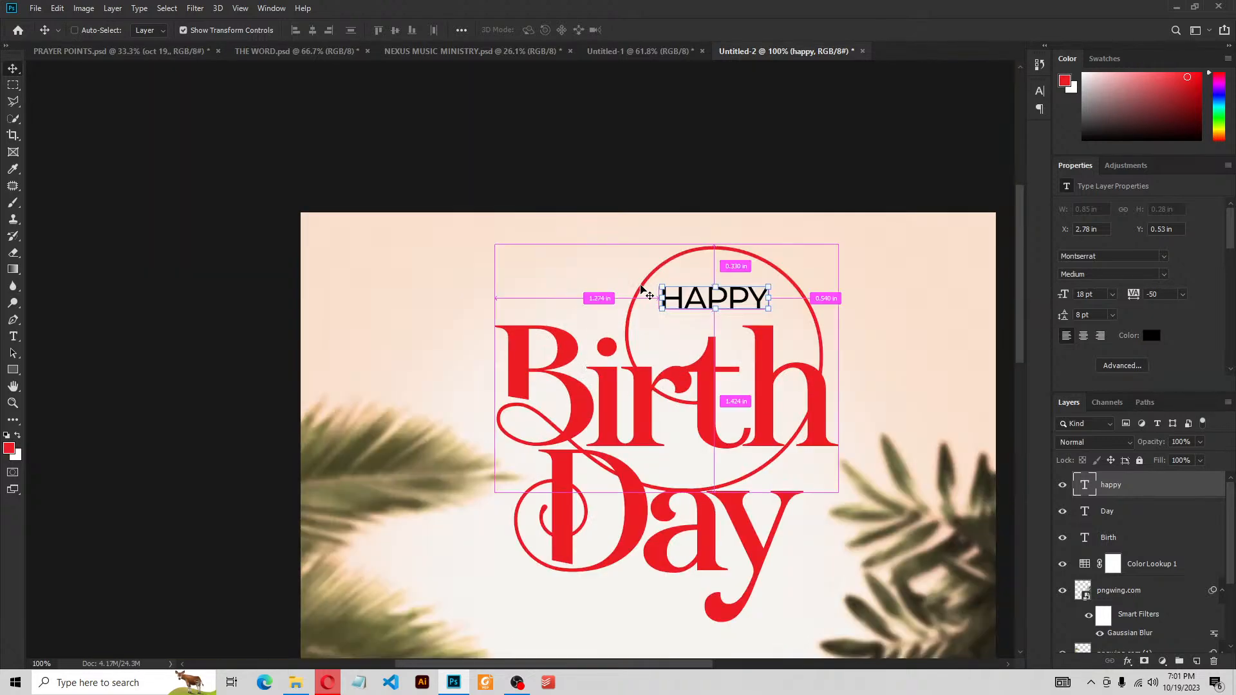
key(ctrl+plus)
key(ctrl+minus)
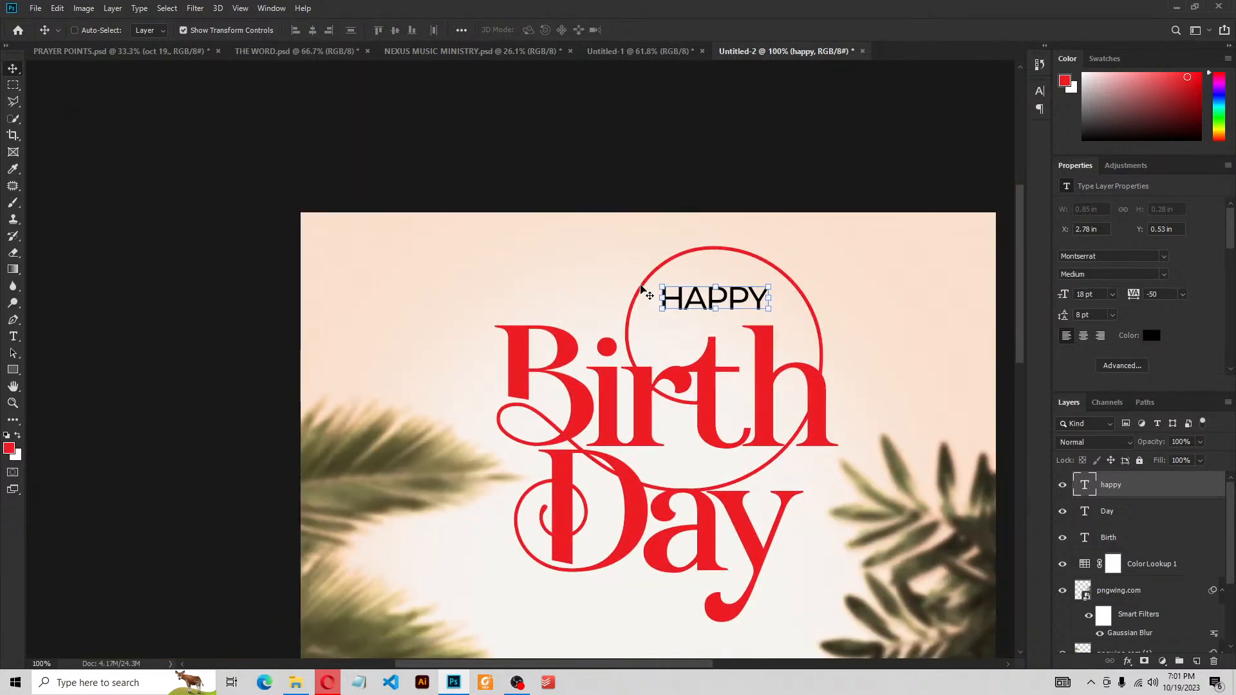
key(ctrl)
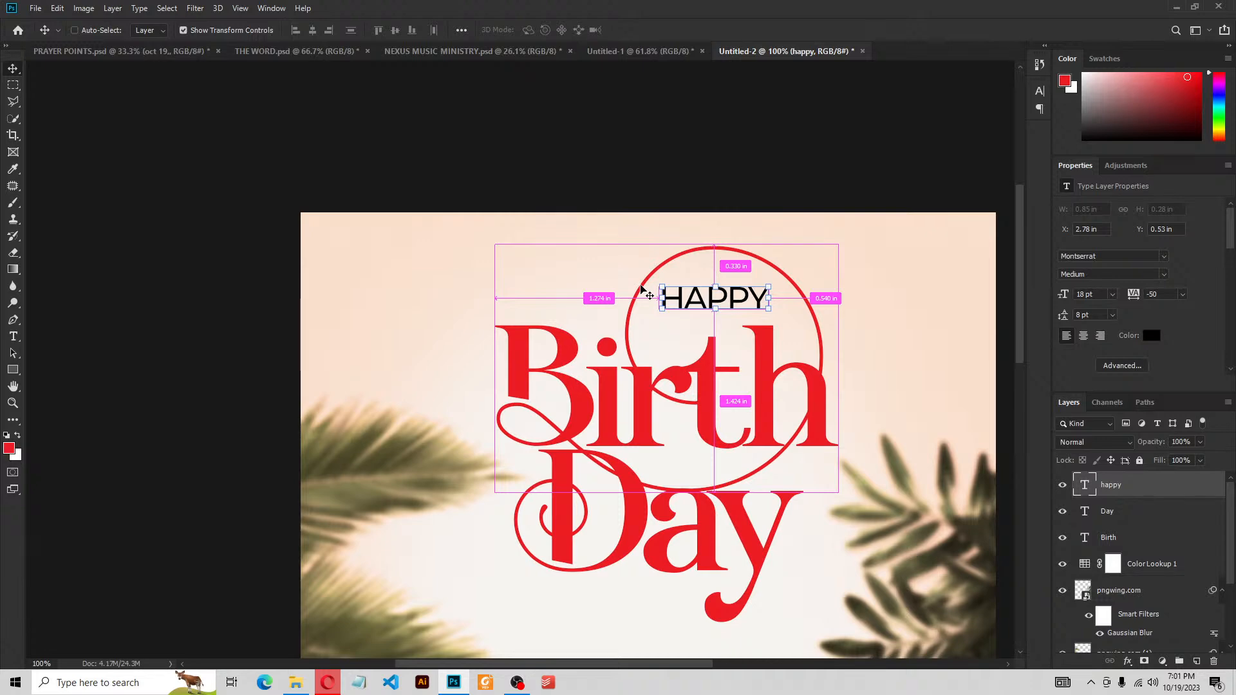
key(ctrl+minus)
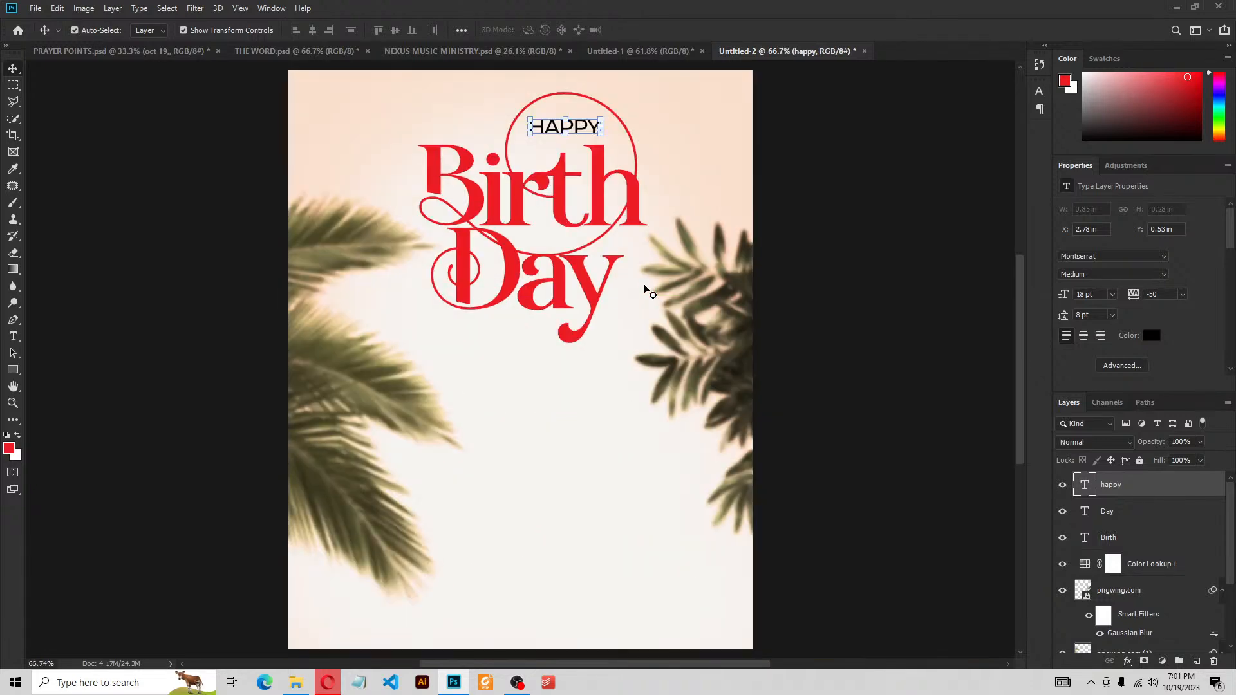
click(899, 222)
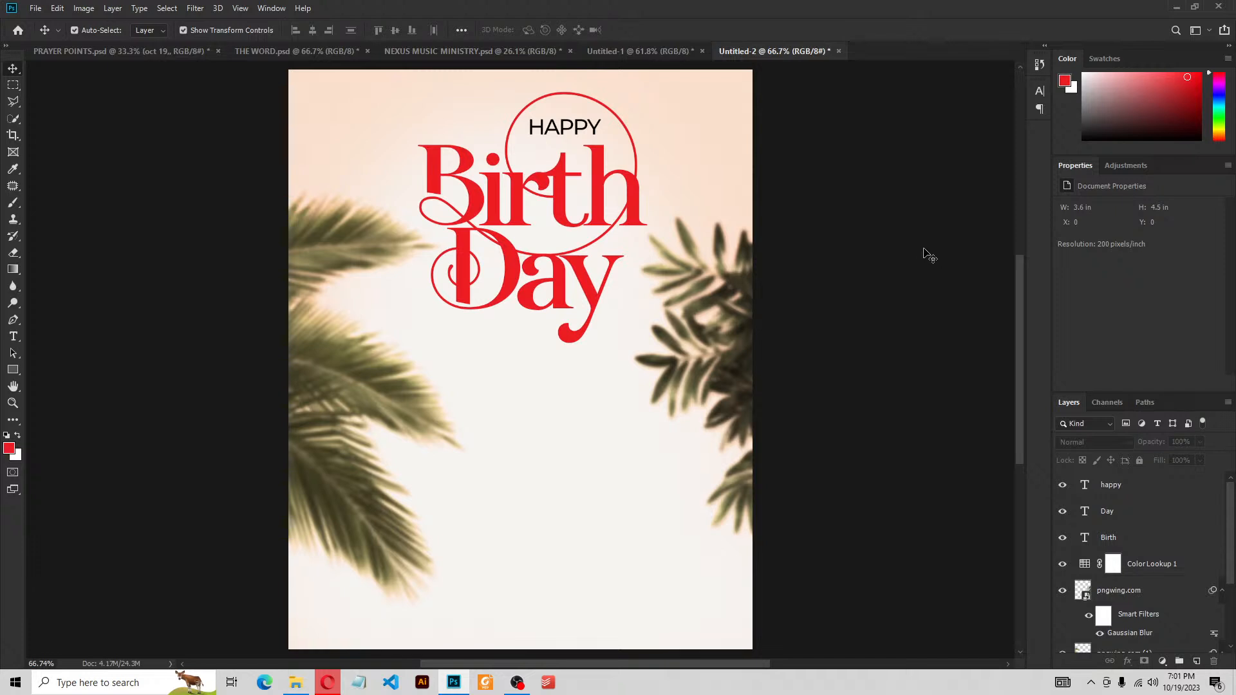
Drag the front-view-happy-woman-studio photo from File Explorer onto the flyer and enlarge it
mouse_move(296, 691)
click(303, 622)
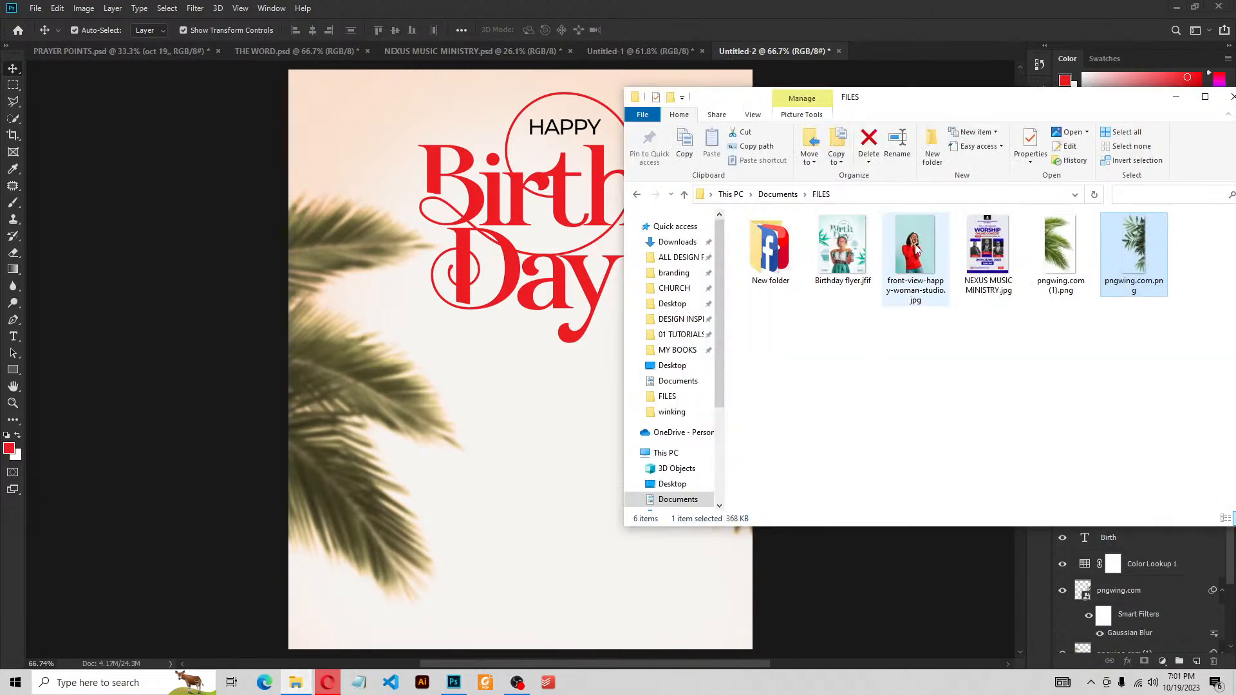
drag(918, 250, 541, 455)
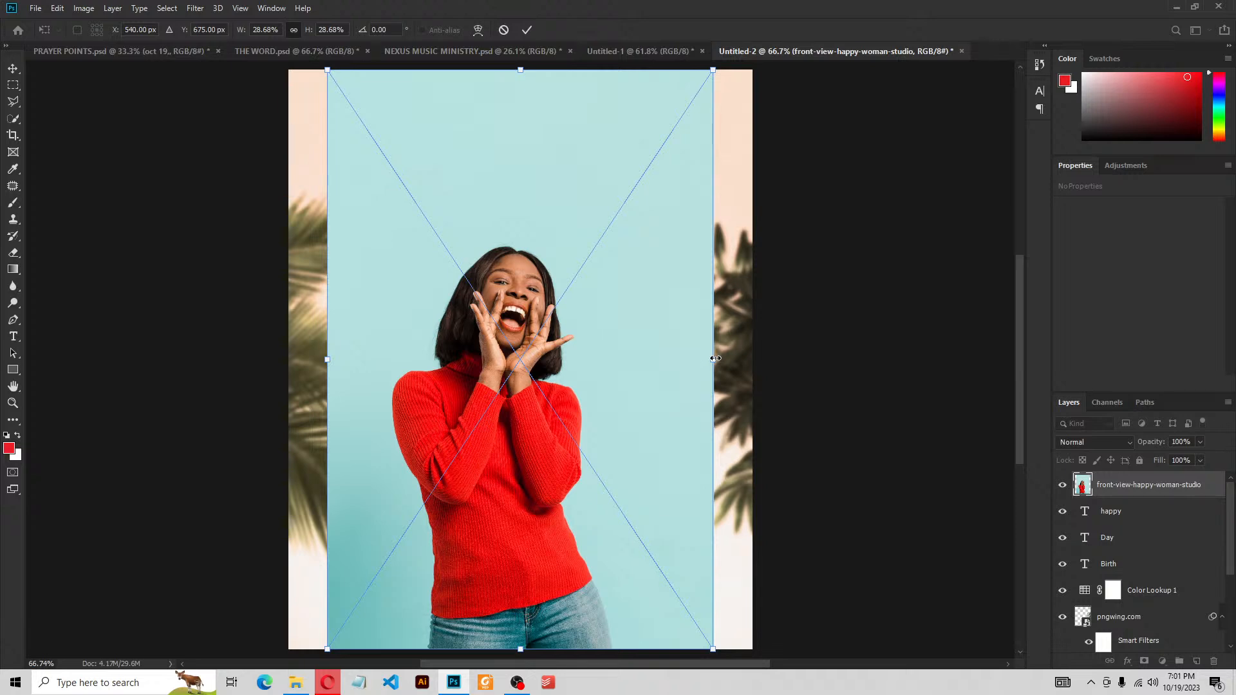
drag(715, 359, 753, 359)
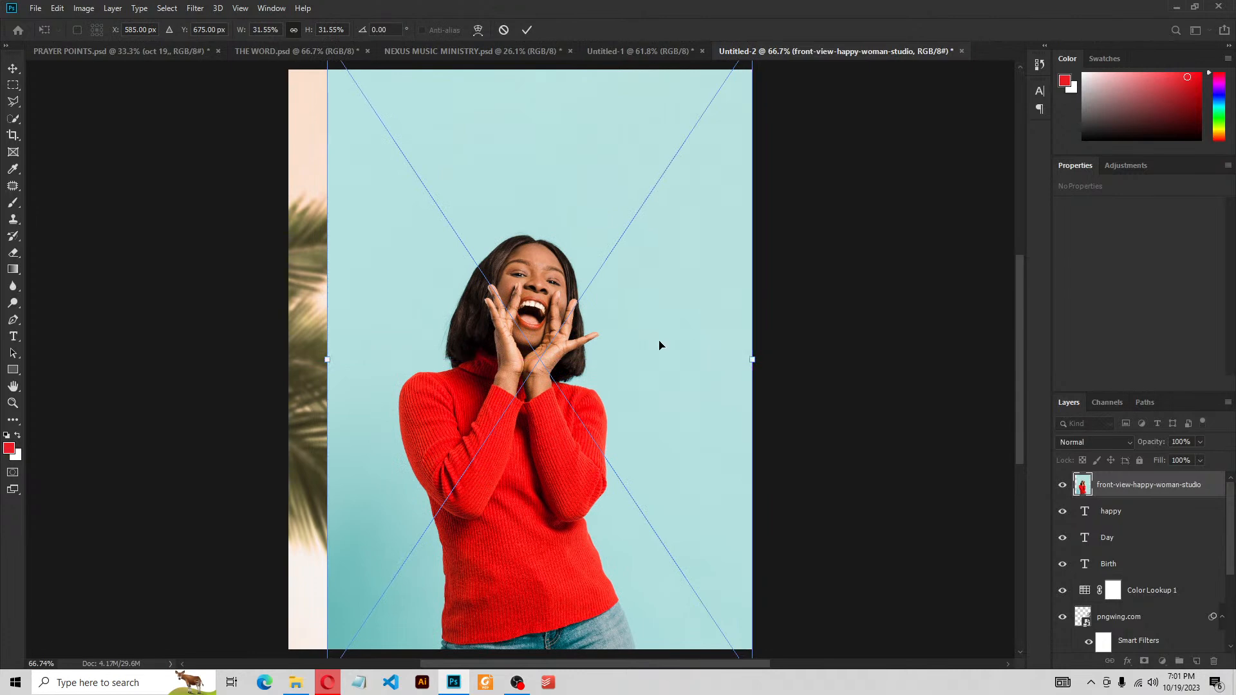
click(527, 30)
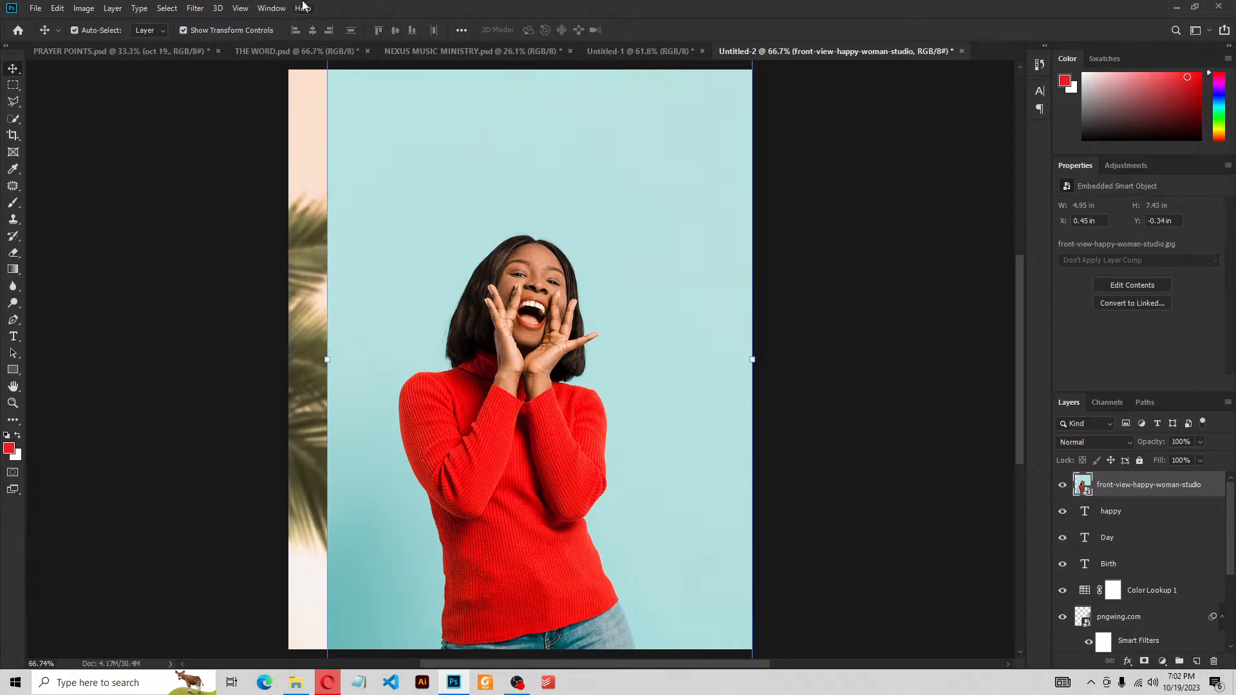
Auto-select the woman in the photo with Select > Subject
click(167, 9)
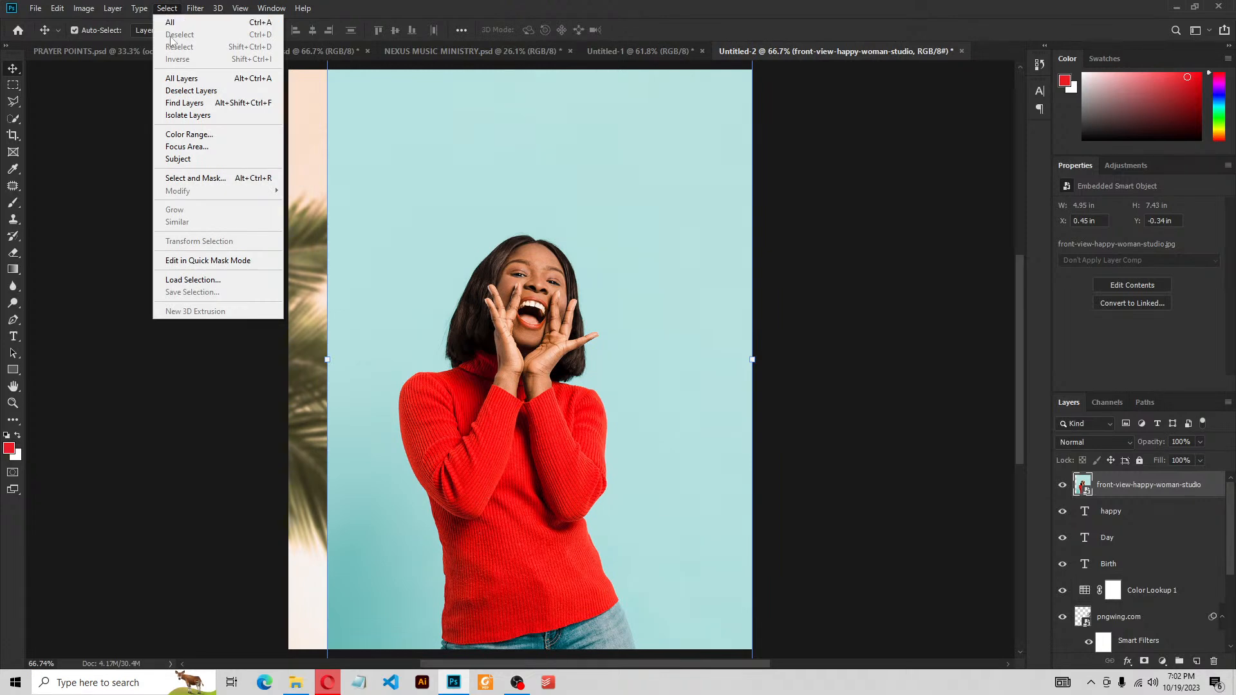
click(193, 159)
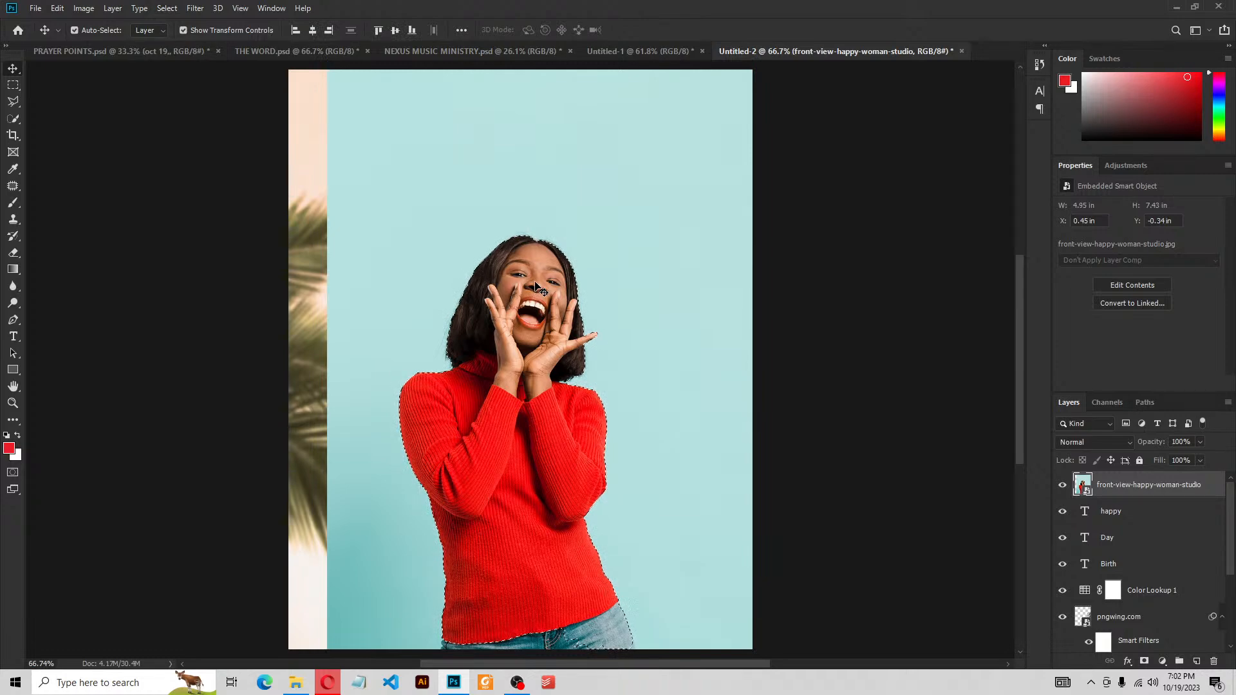
drag(541, 525, 550, 461)
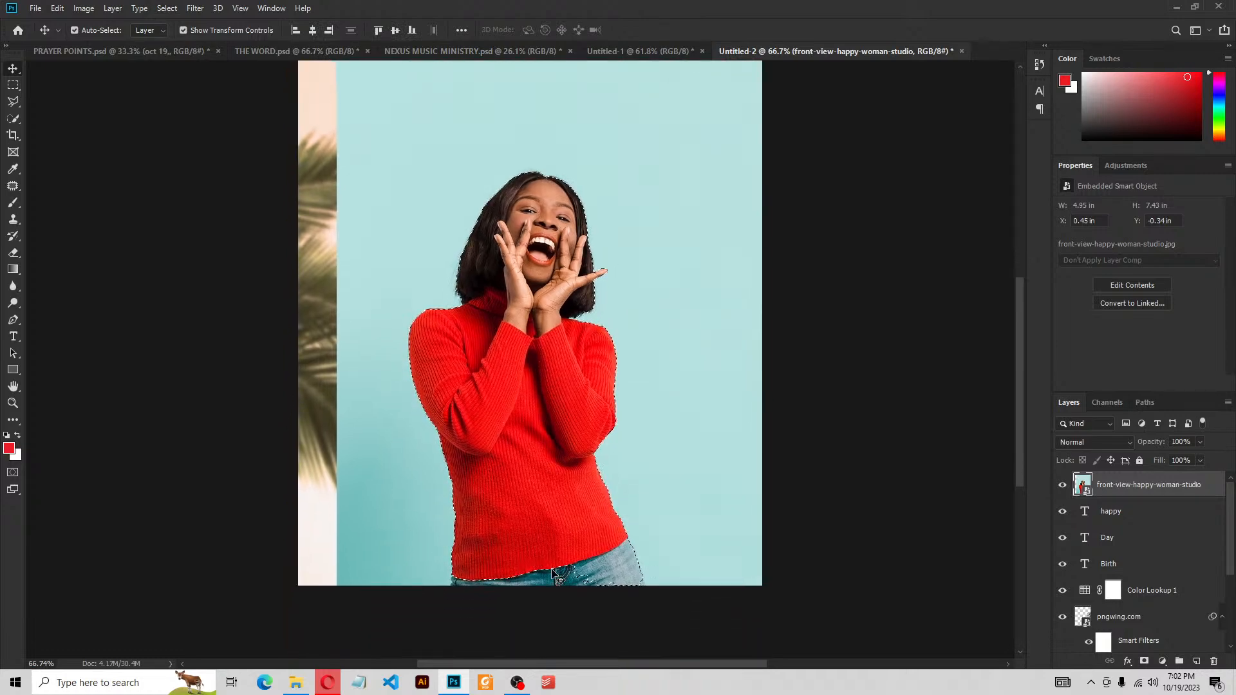
scroll(555, 589, up, 5)
scroll(557, 594, up, 4)
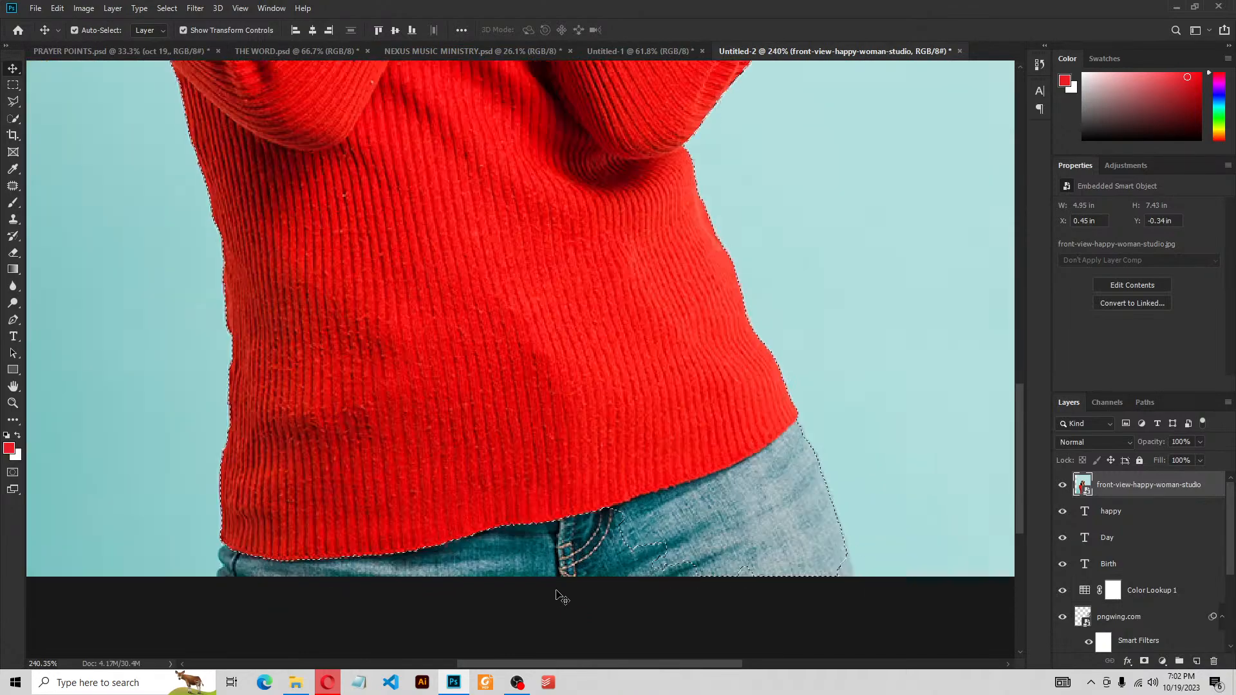
scroll(558, 597, down, 4)
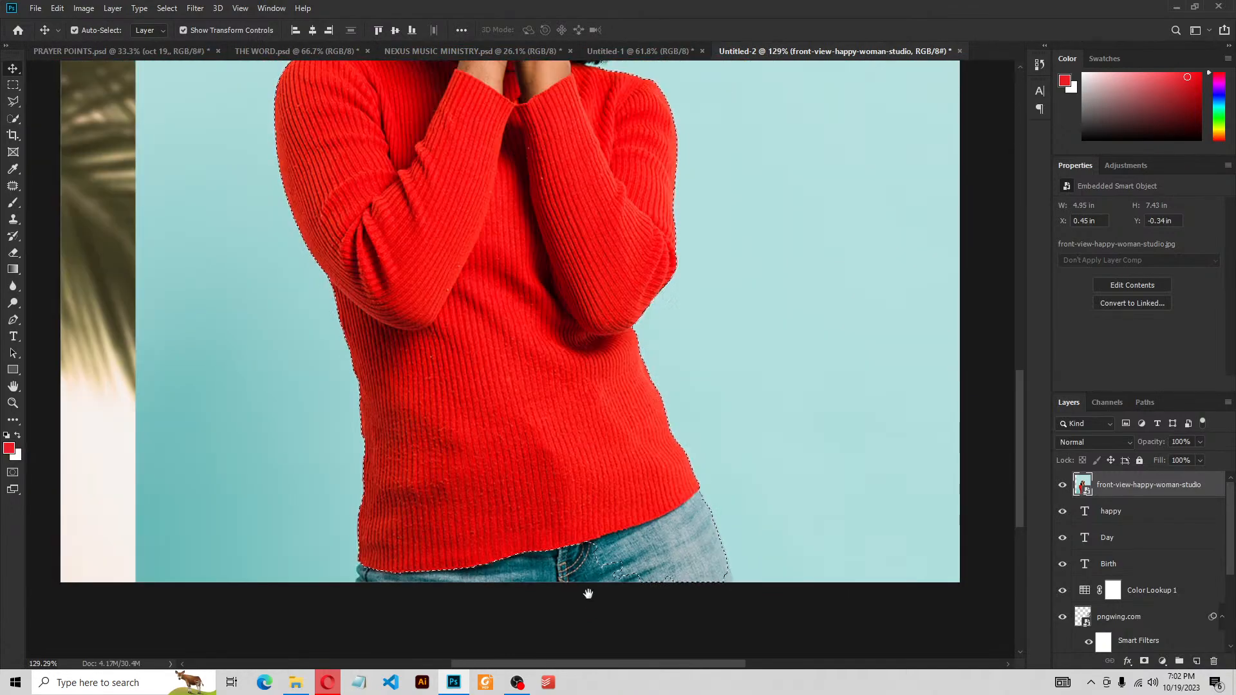
scroll(589, 579, down, 2)
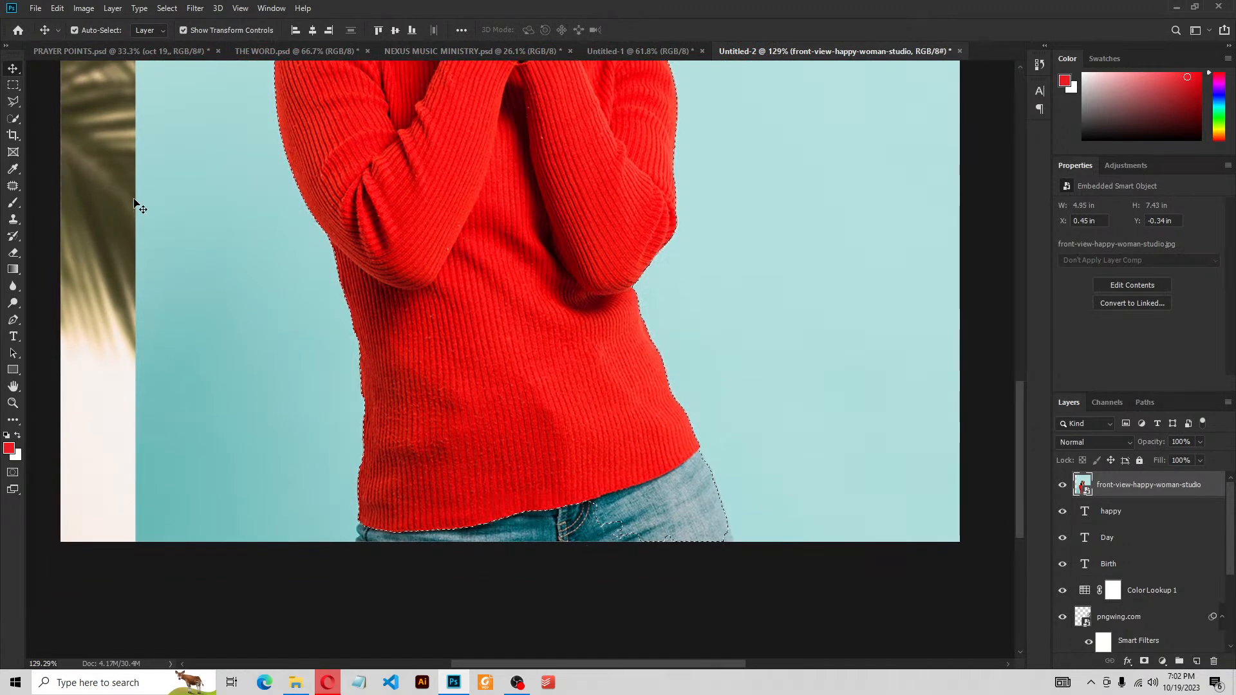
Add her jeans to the selection with the Quick Selection brush
click(14, 122)
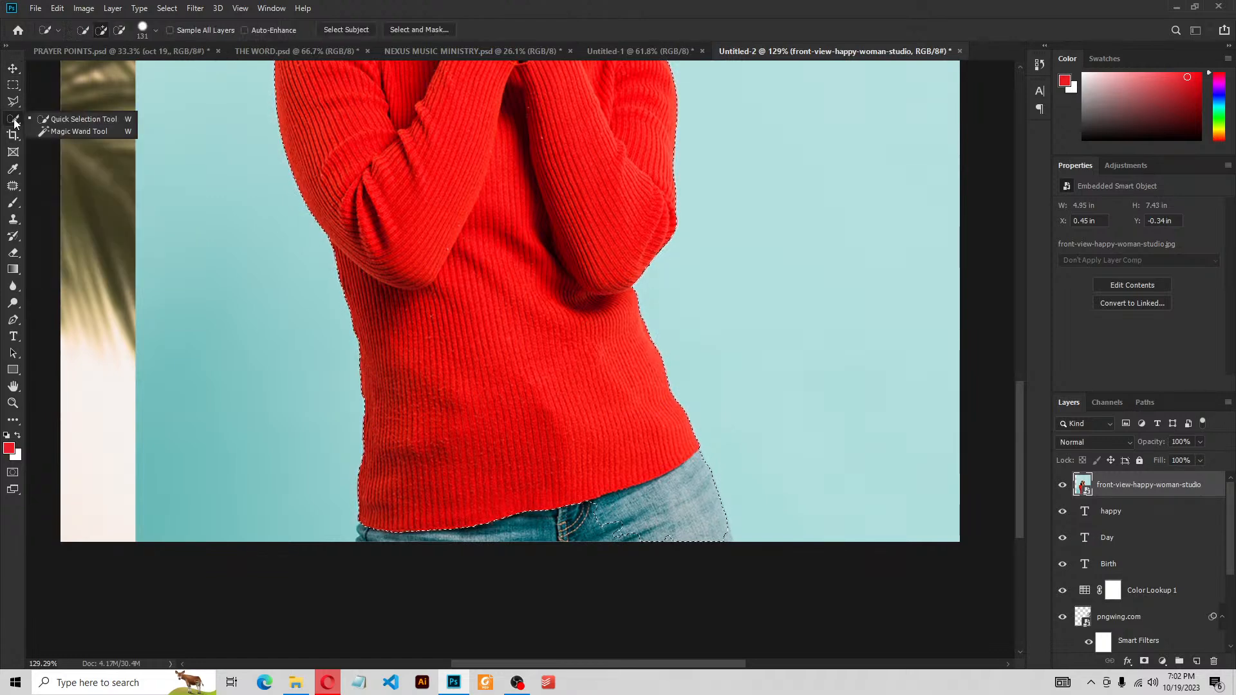
click(14, 119)
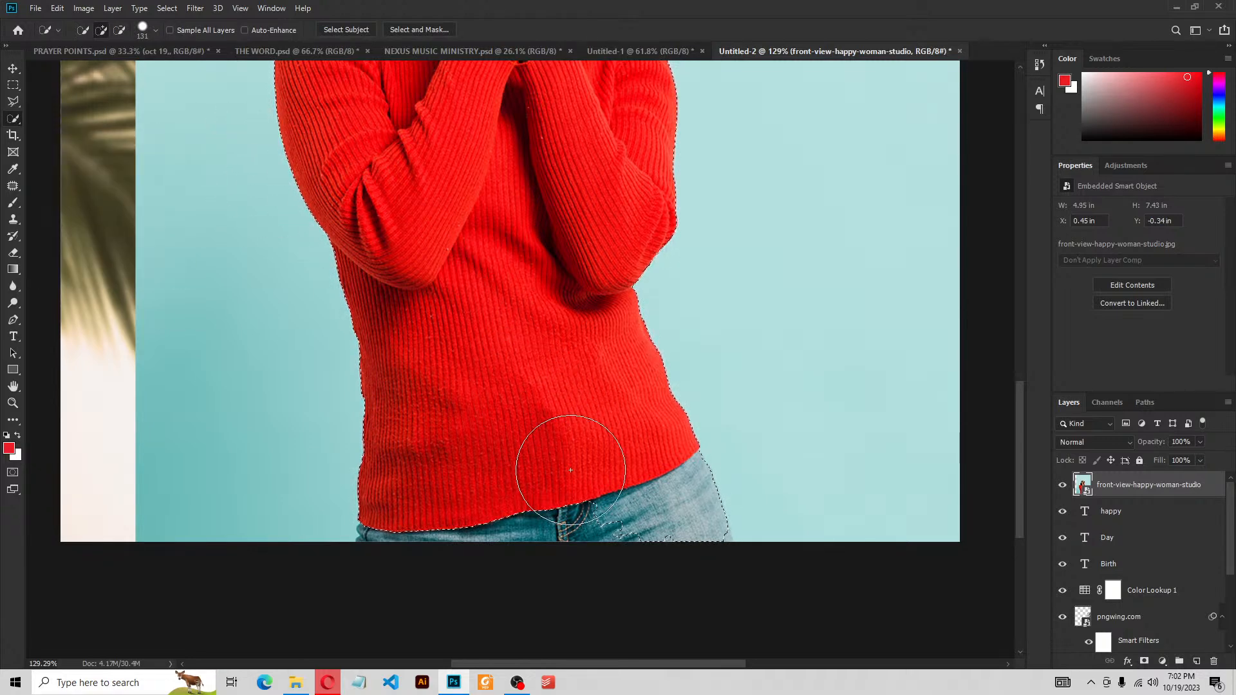
drag(574, 472, 631, 485)
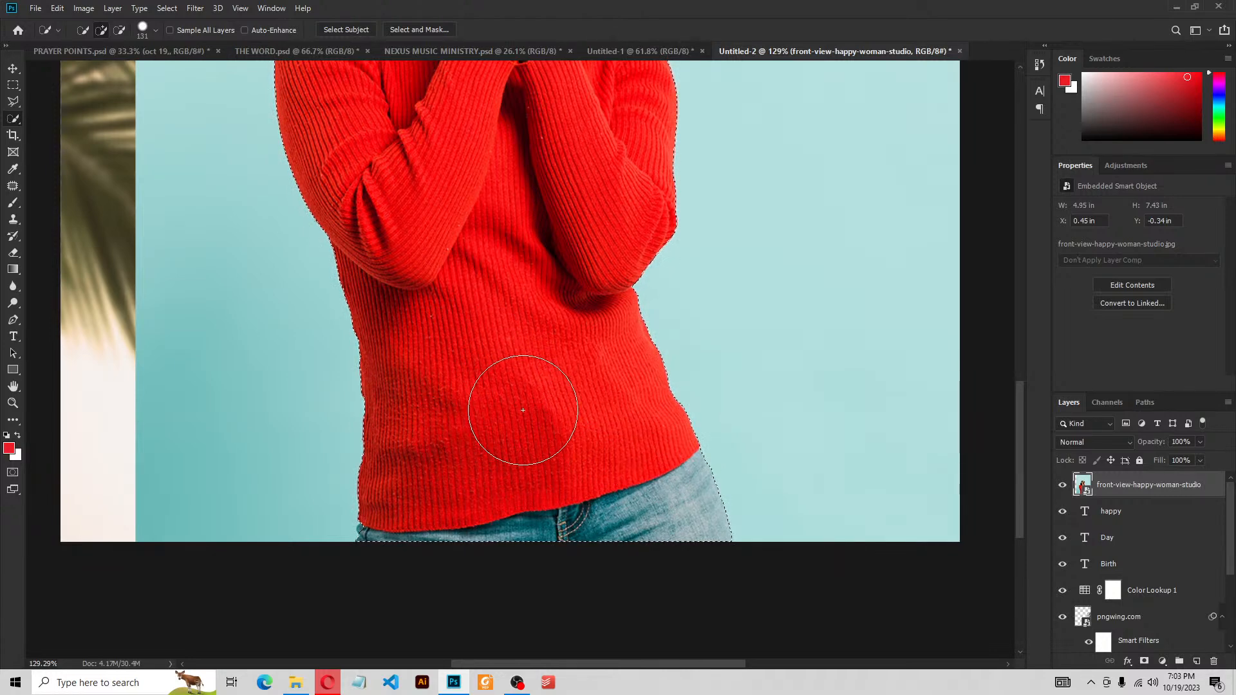
scroll(534, 418, down, 3)
scroll(533, 422, down, 1)
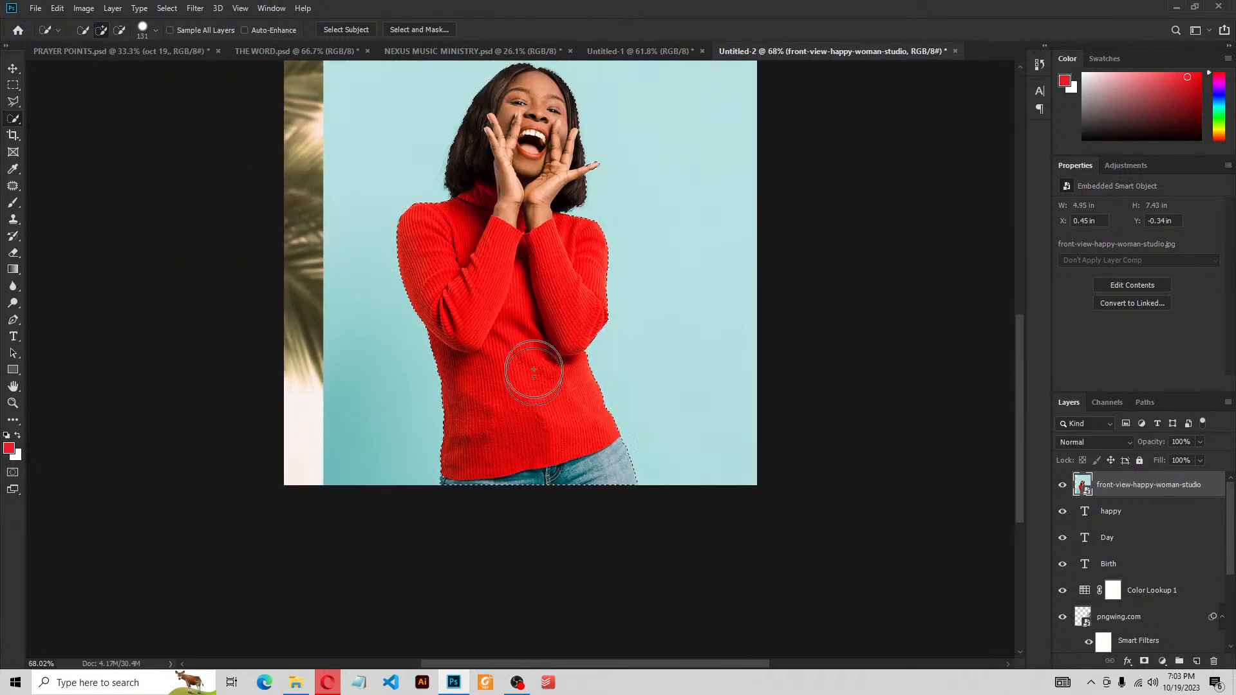
drag(534, 86, 548, 264)
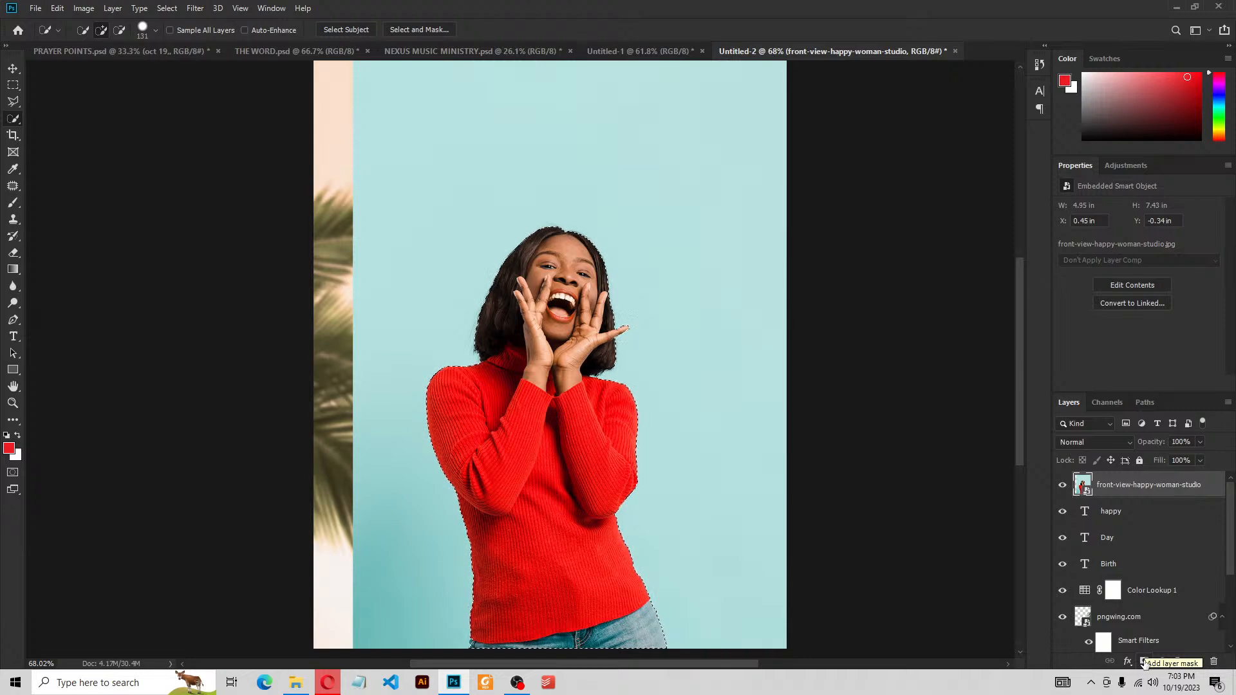
Mask out the photo background and move the woman cut-out lower on the flyer
click(1144, 662)
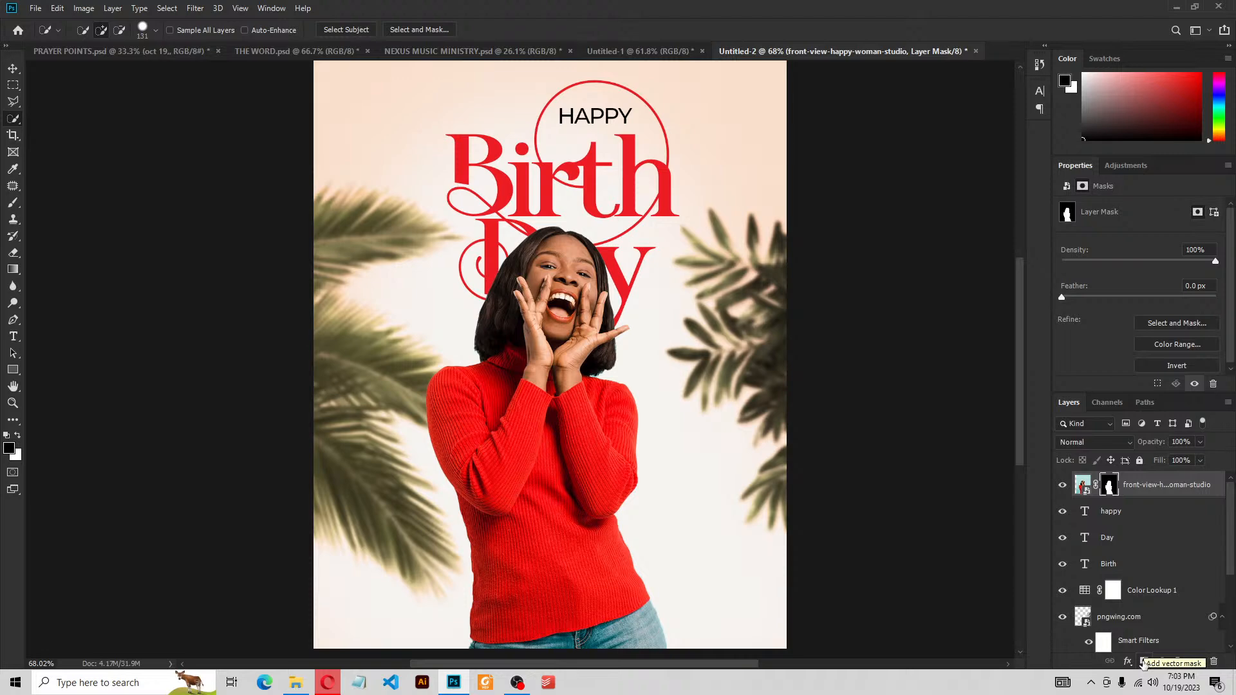
click(13, 68)
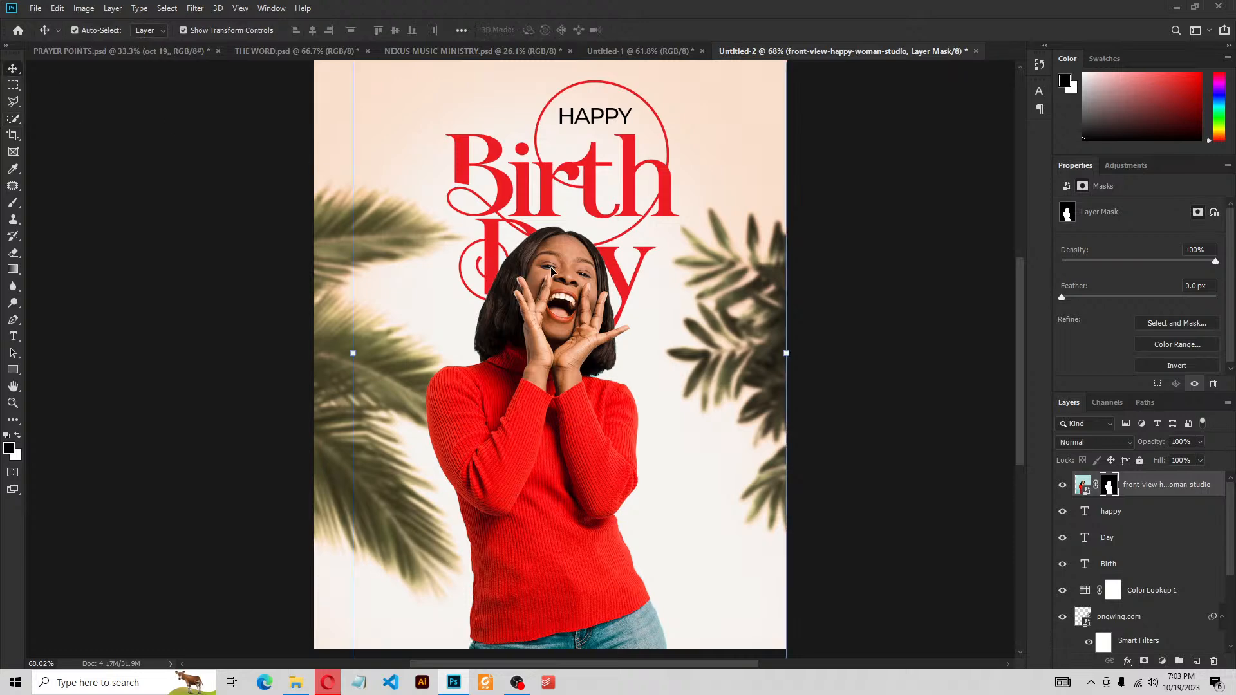
drag(551, 271, 563, 310)
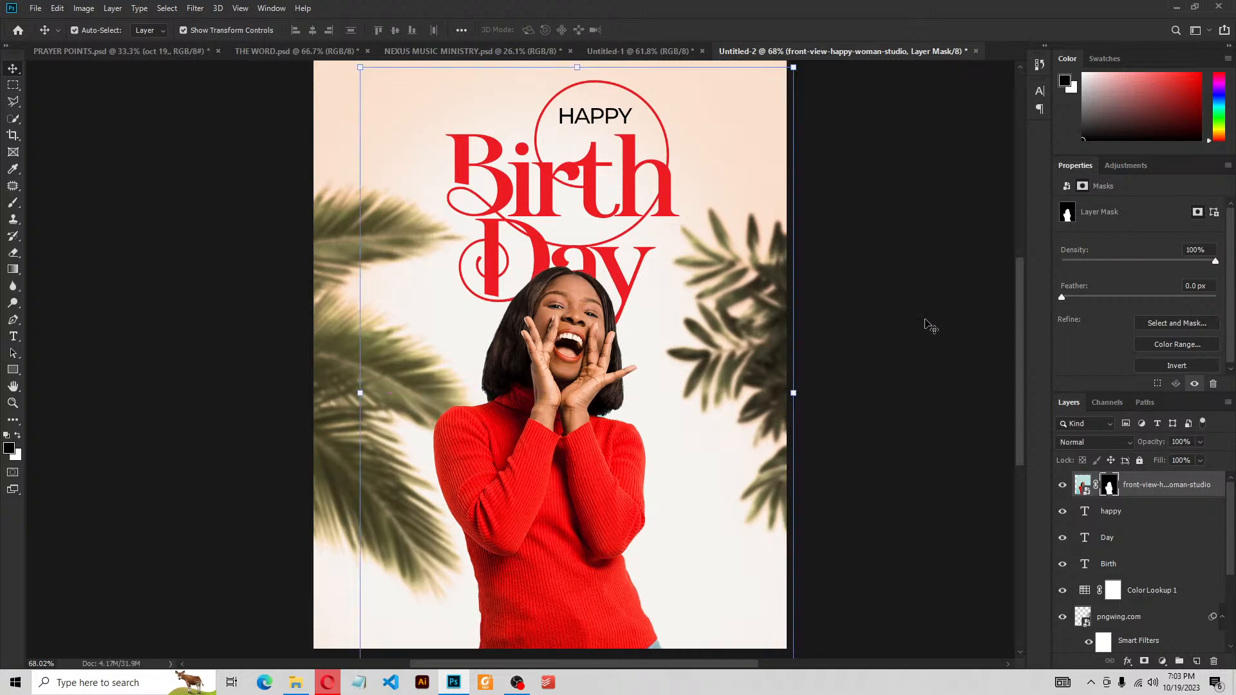
click(943, 313)
drag(822, 313, 812, 313)
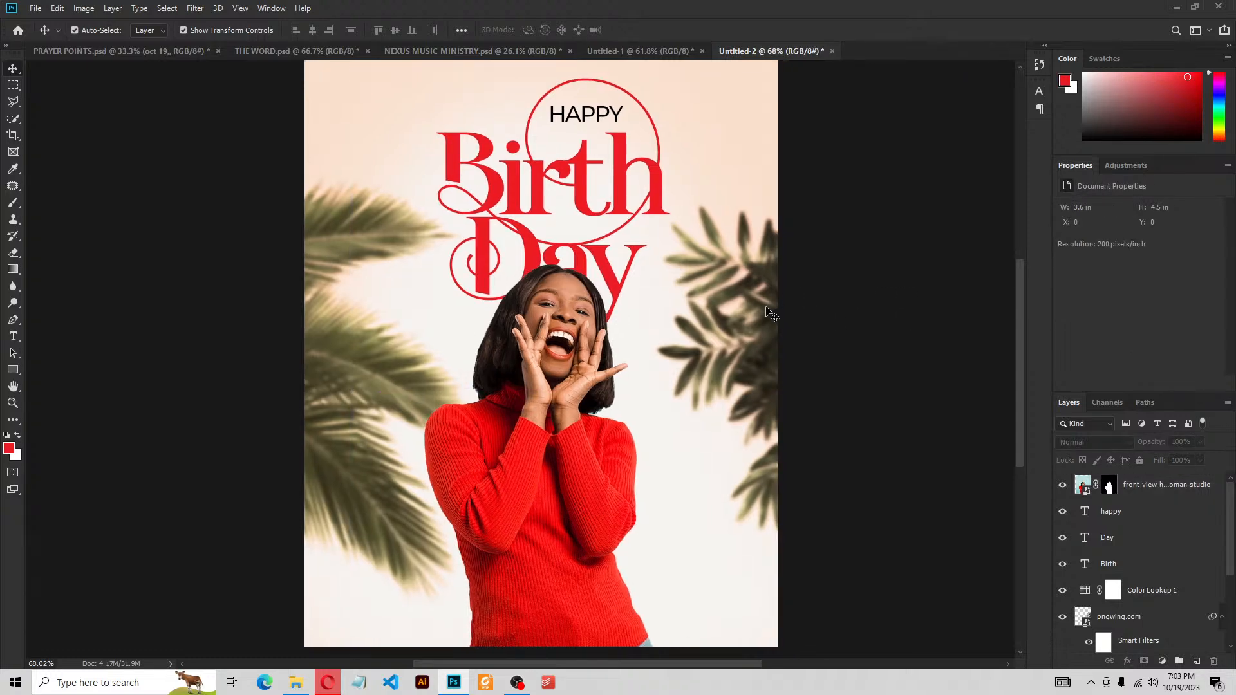
Shift the right and left palm-leaf images slightly lower, then deselect
click(768, 322)
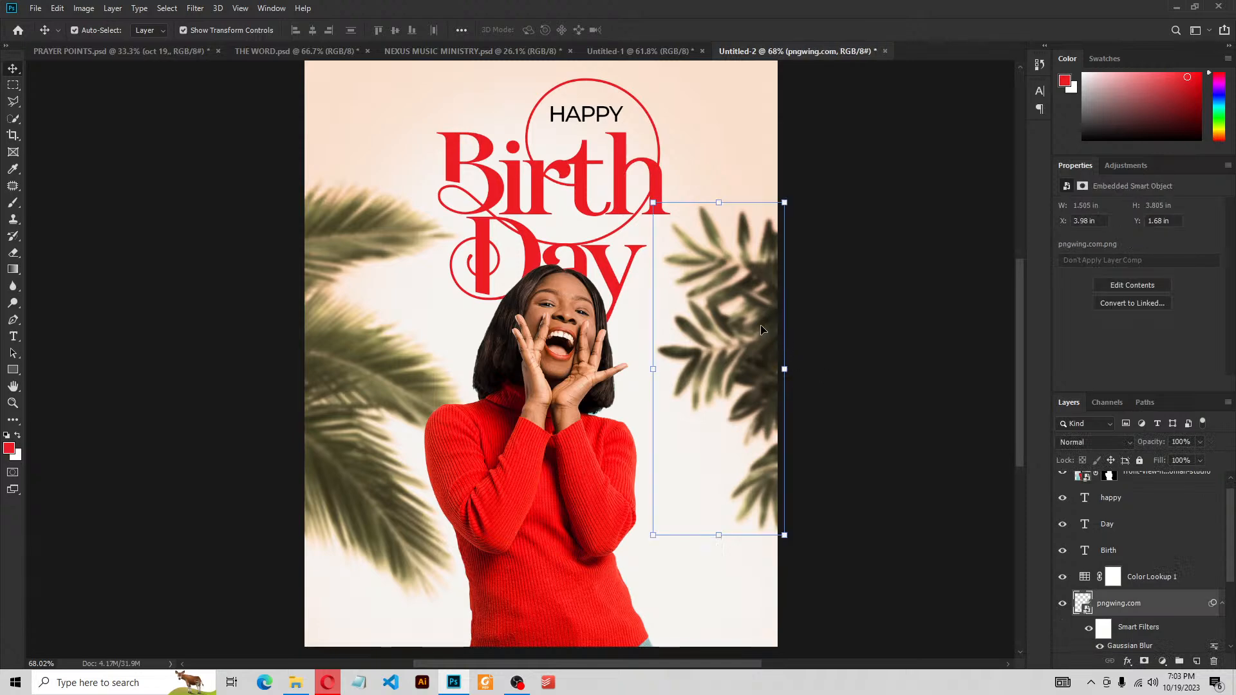
drag(764, 330, 760, 370)
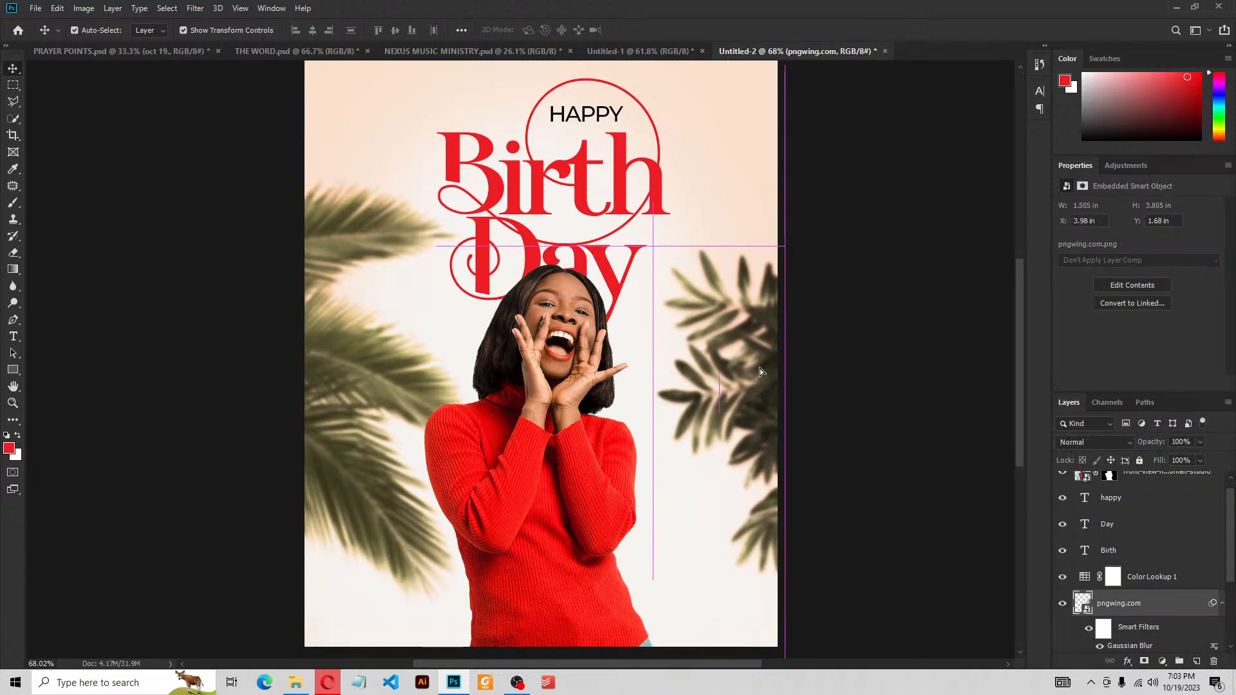
click(327, 365)
drag(327, 365, 438, 399)
key(space)
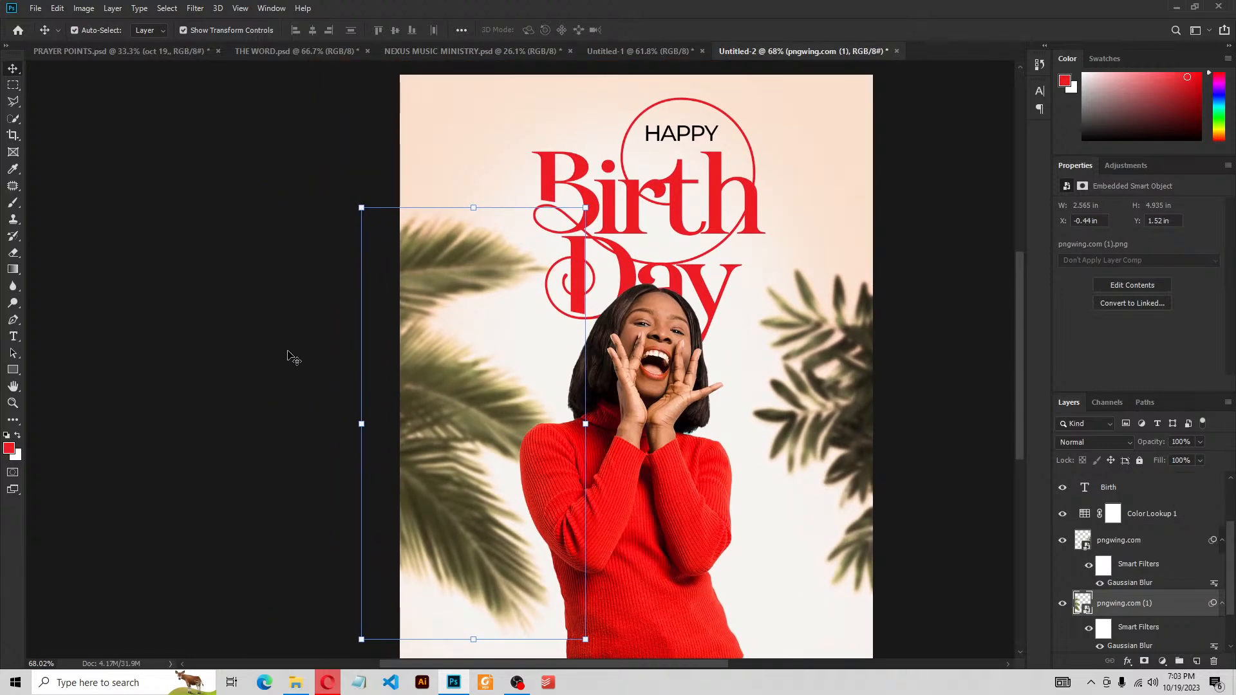
click(284, 352)
key(space)
drag(588, 378, 516, 352)
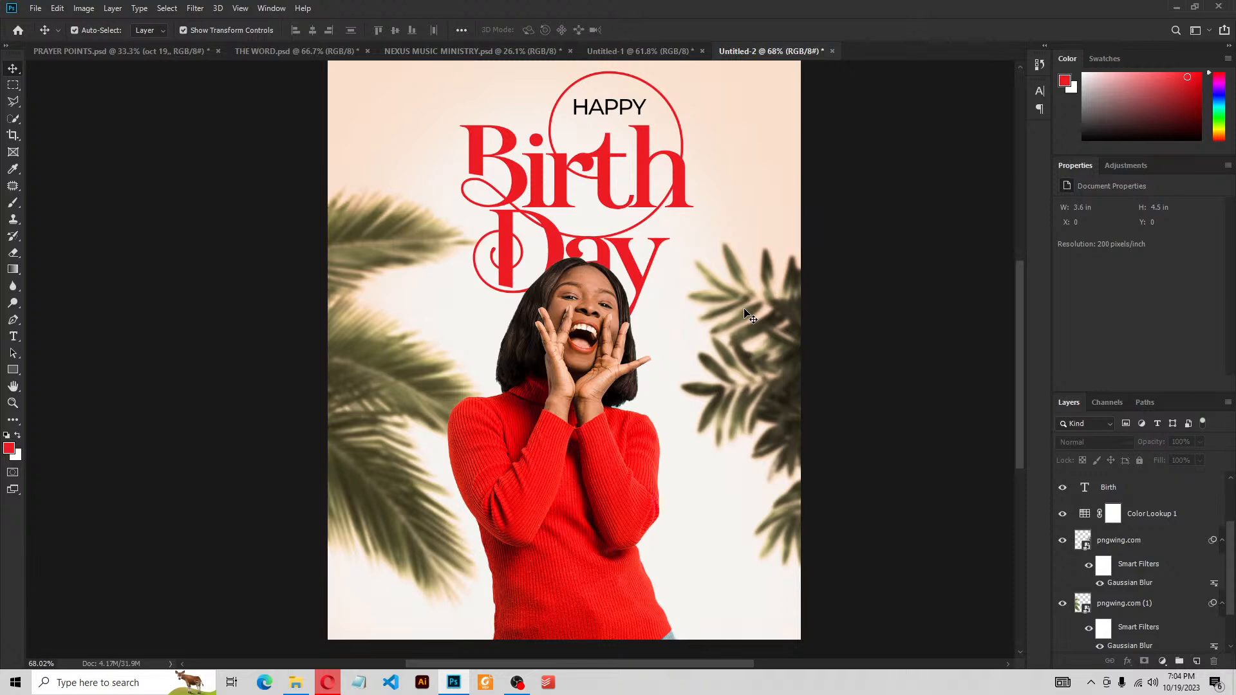
Draw a red 192 × 192 px circle with the Ellipse Tool beside the woman's hands
click(12, 371)
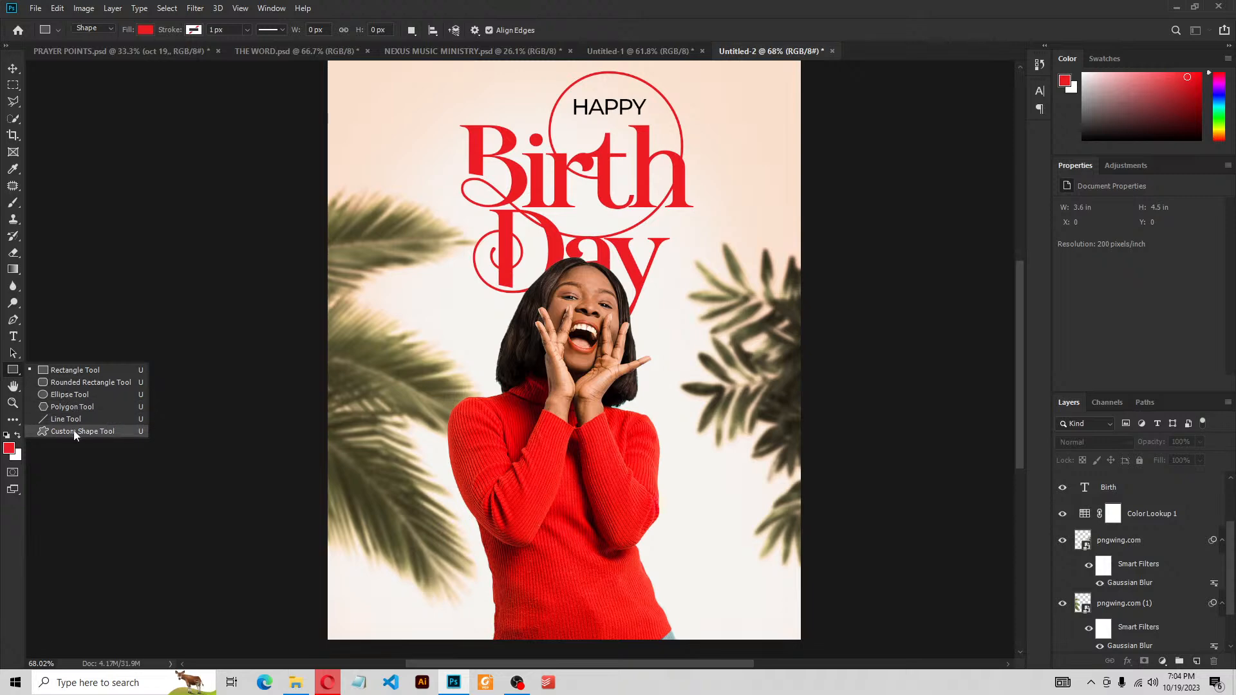
click(66, 395)
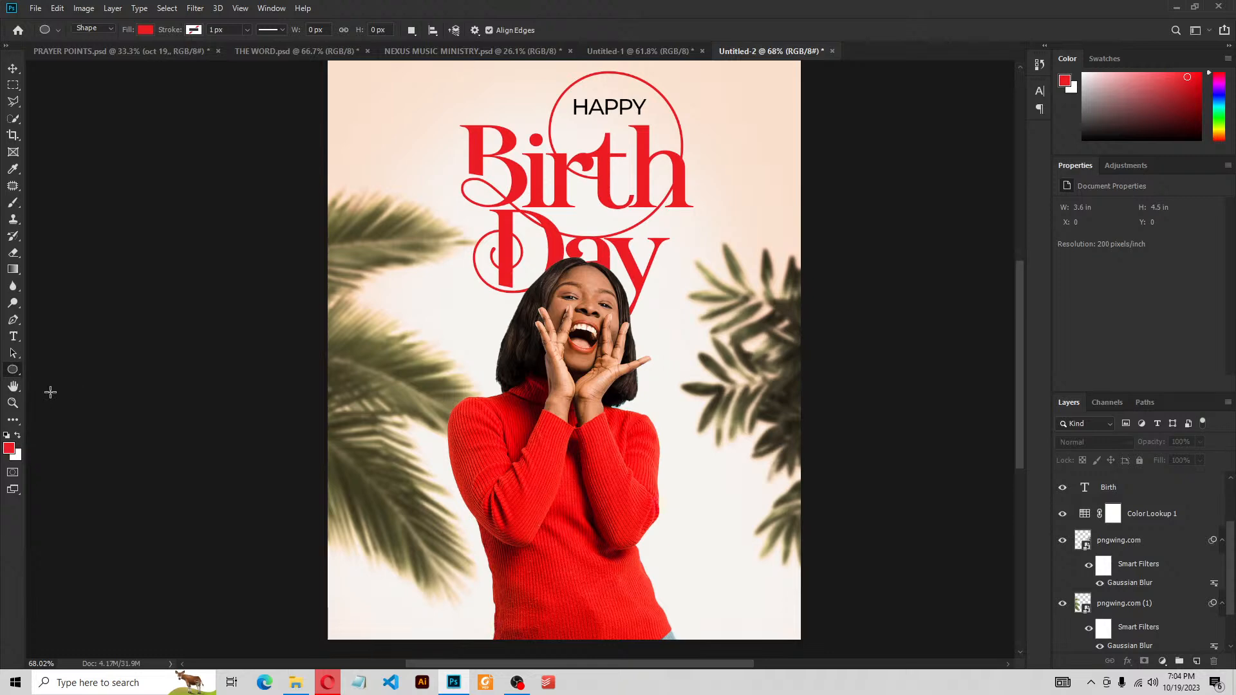
drag(687, 308, 764, 434)
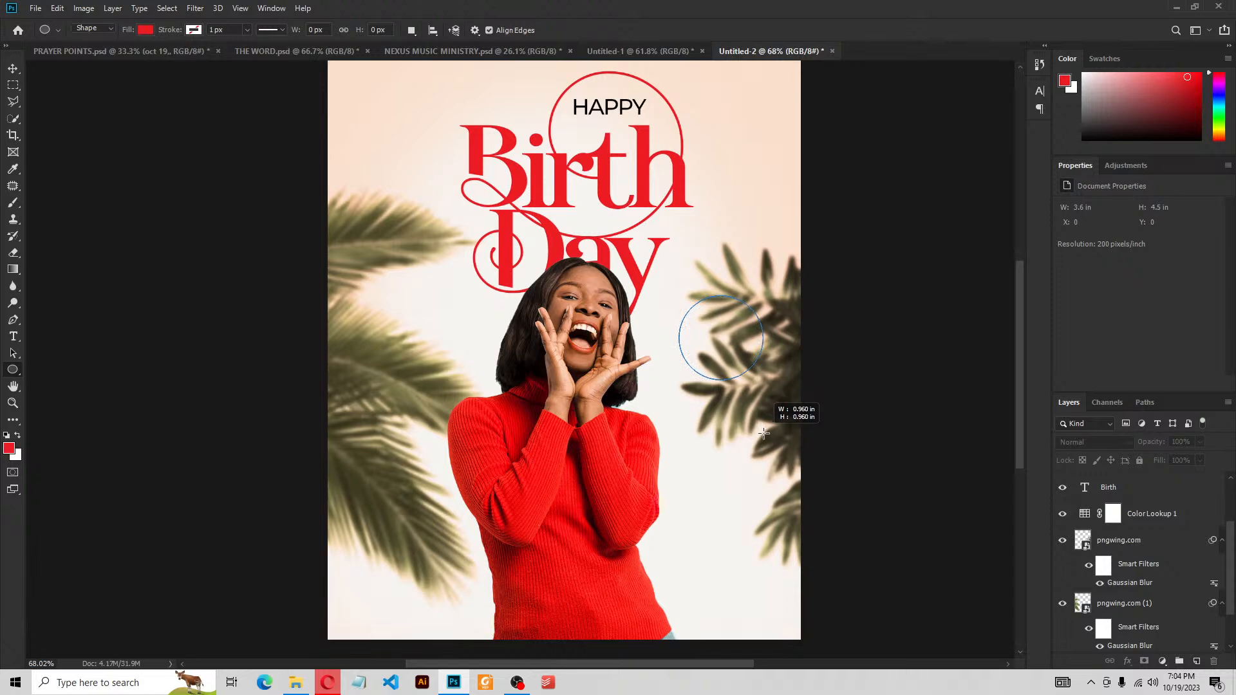
drag(764, 434, 764, 433)
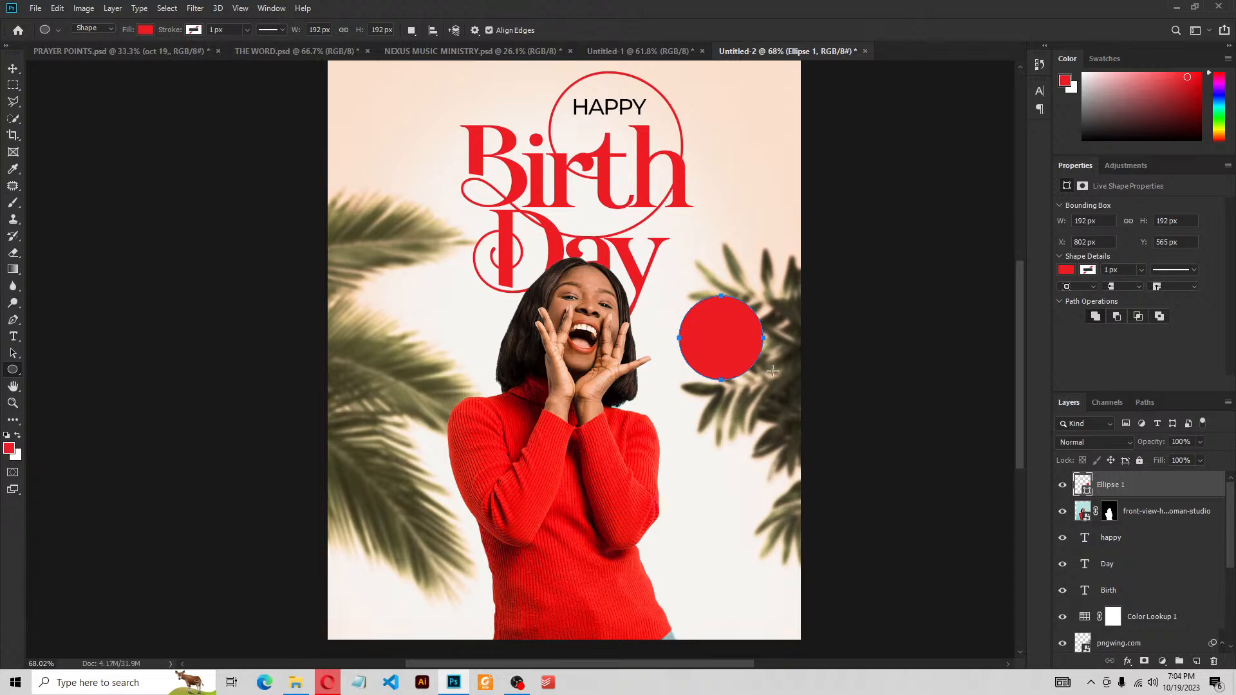
Duplicate the Ellipse 1 layer to create Ellipse 1 copy
right_click(1127, 489)
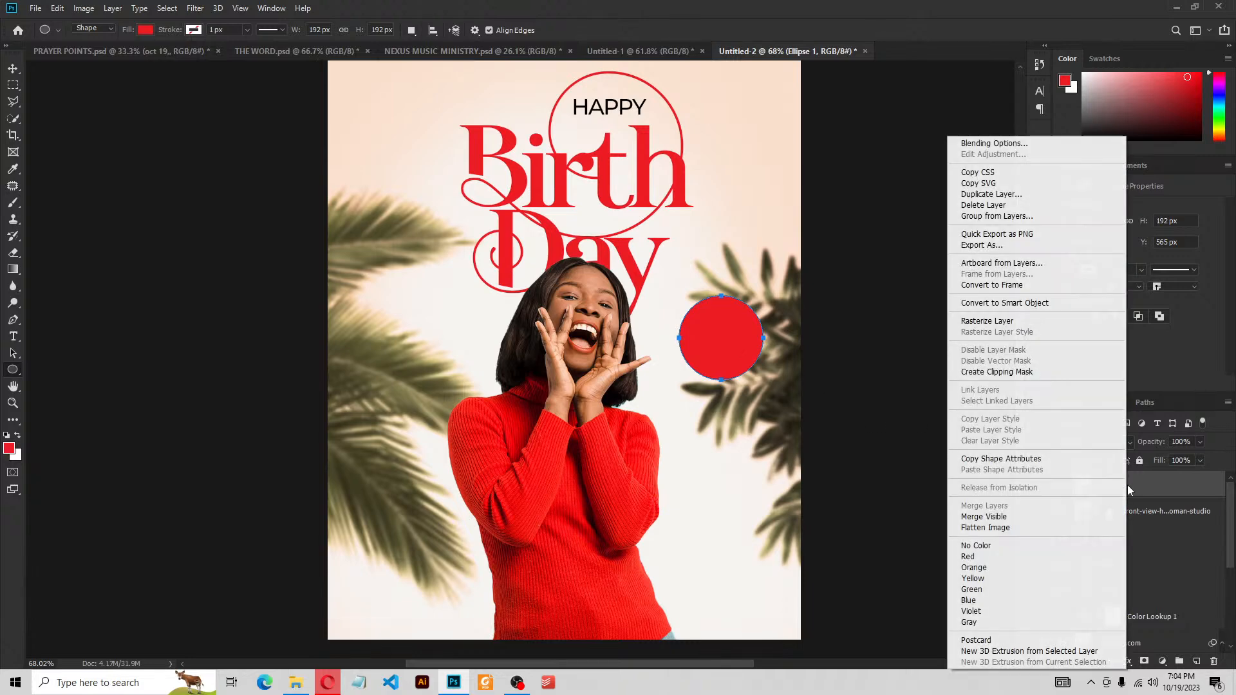
click(984, 195)
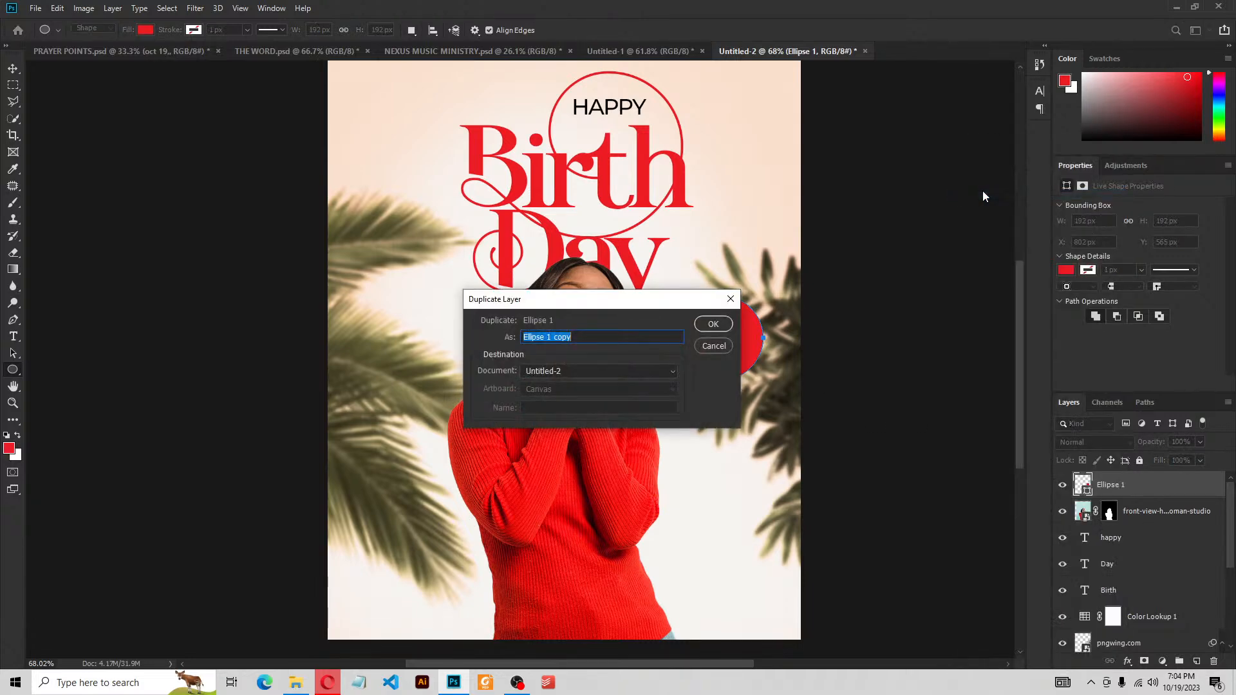
click(712, 325)
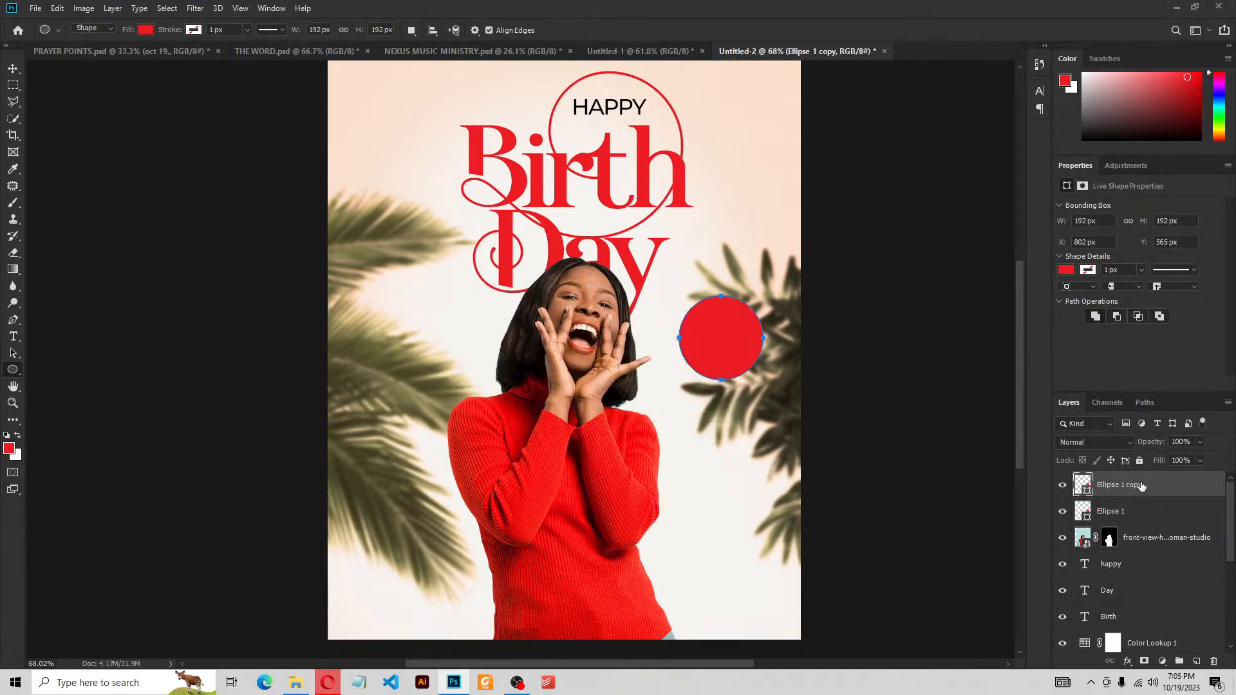
Scale the circle copy up to about 120%, roughly 230 px wide
click(12, 69)
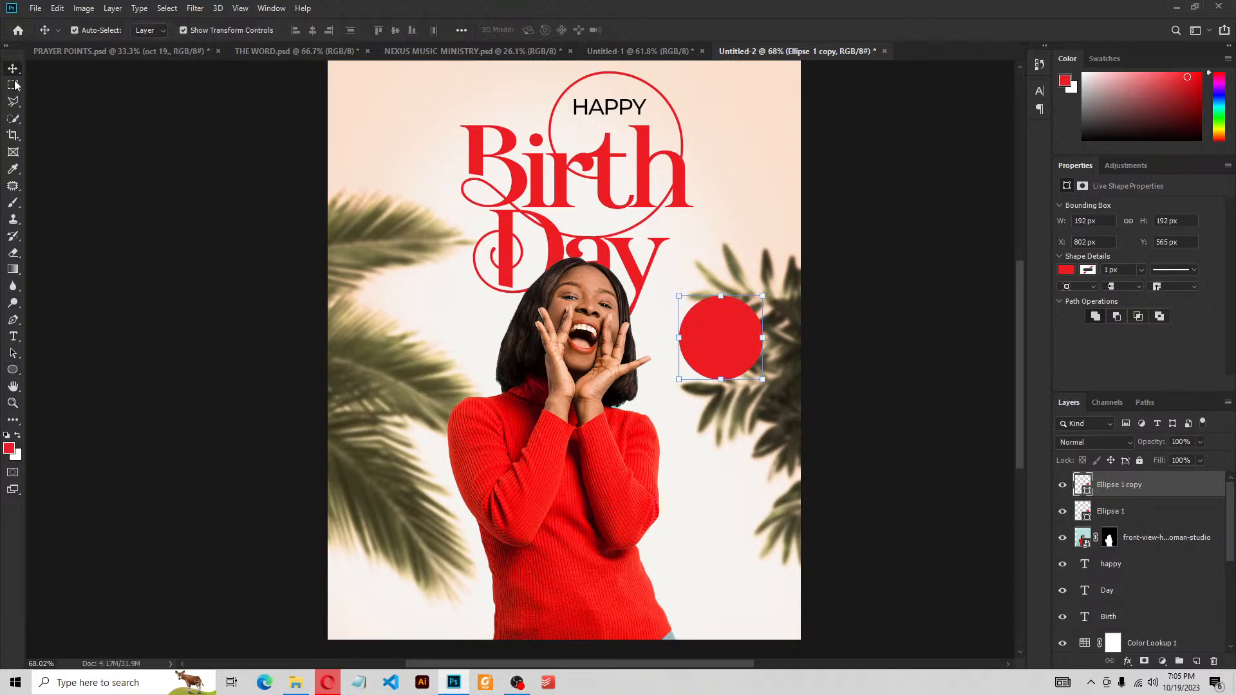
click(762, 380)
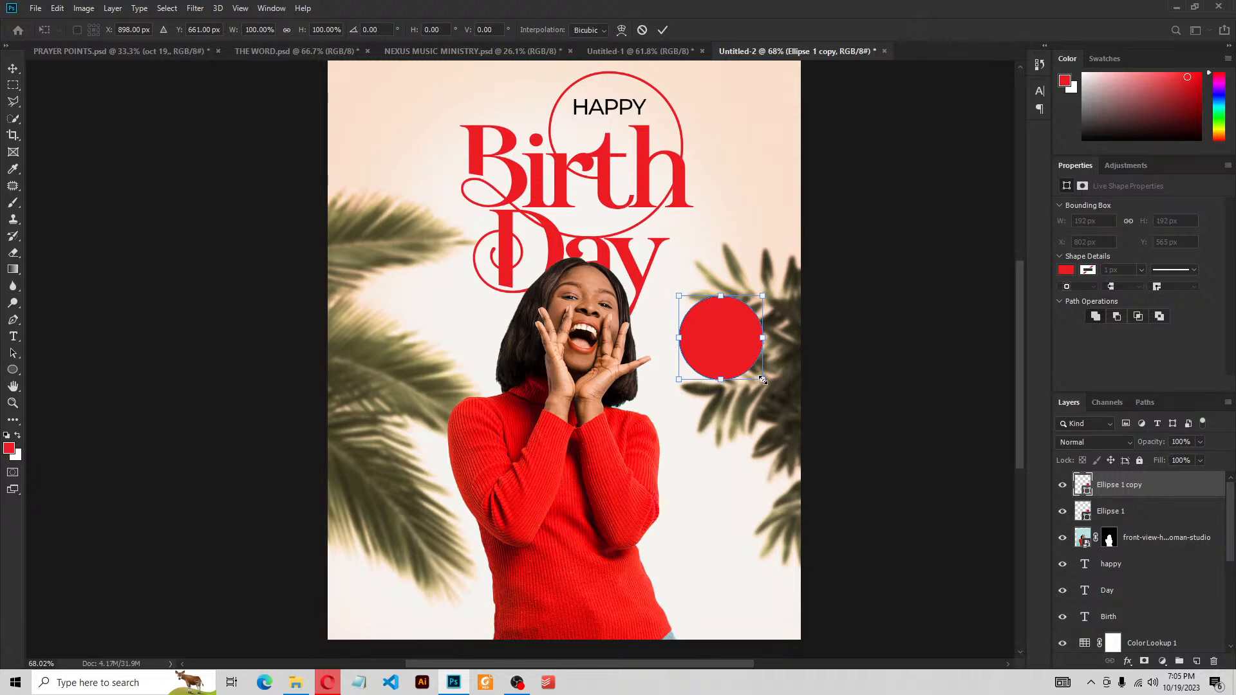
drag(763, 381, 772, 387)
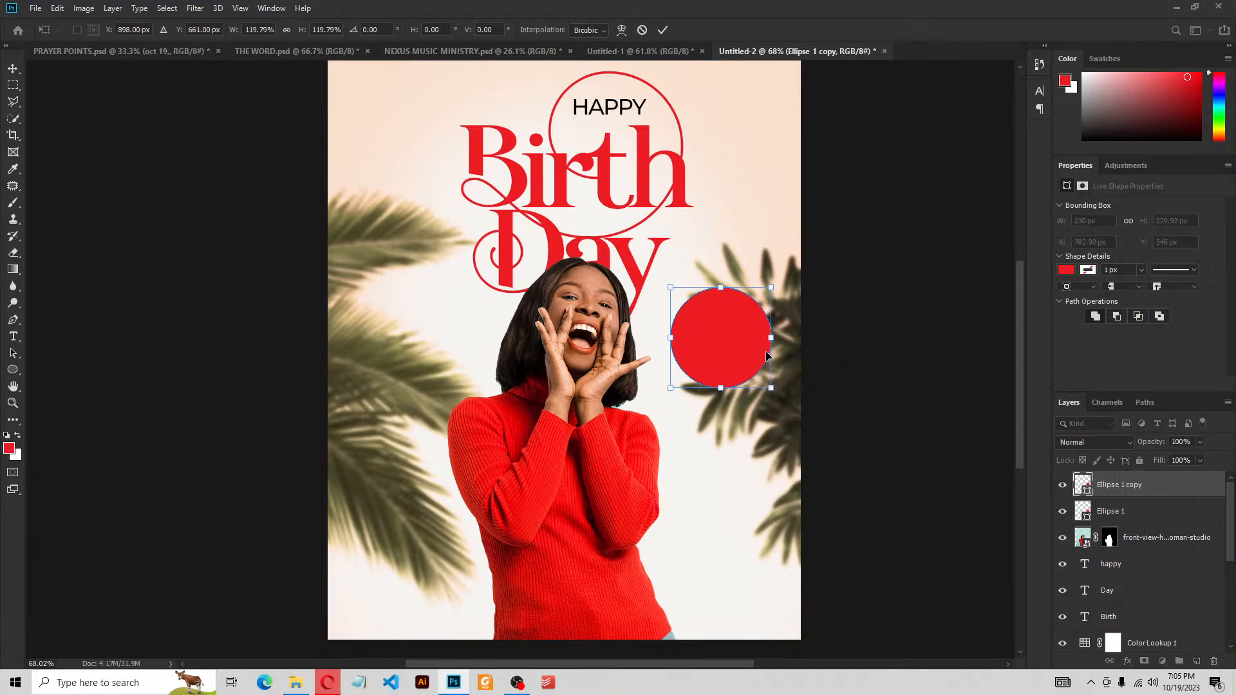
click(663, 30)
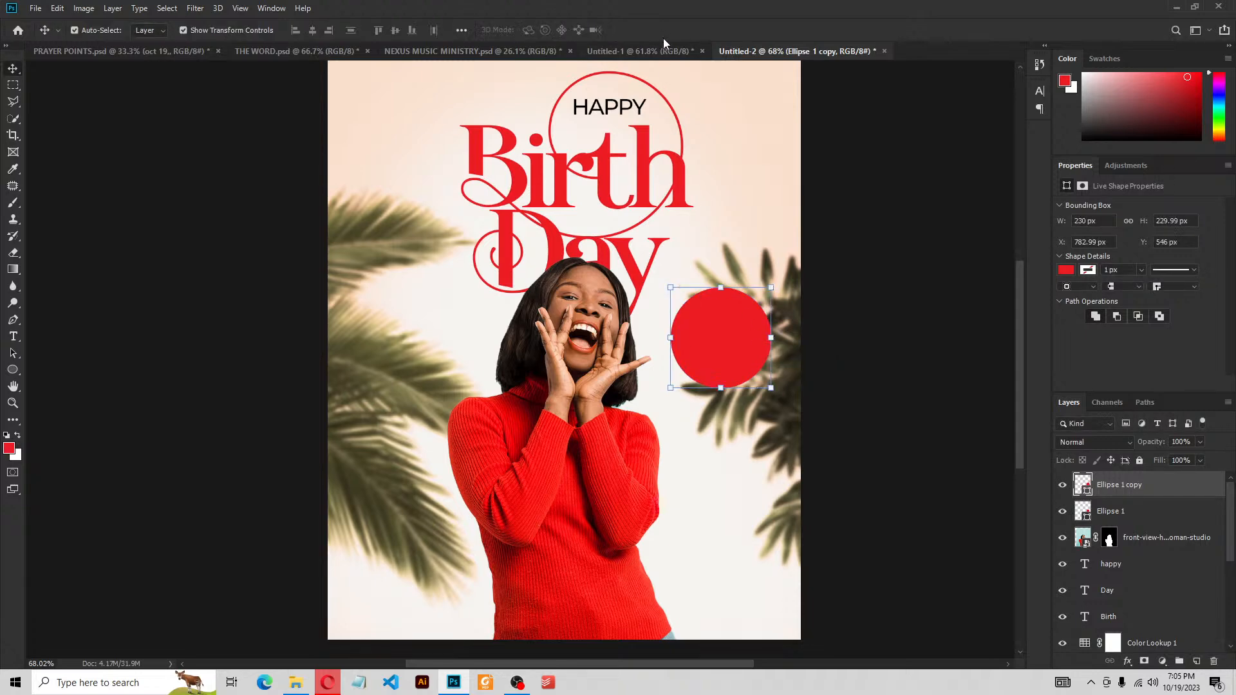
Give the circle copy no fill and a black 3 px stroke, then deselect
click(1066, 271)
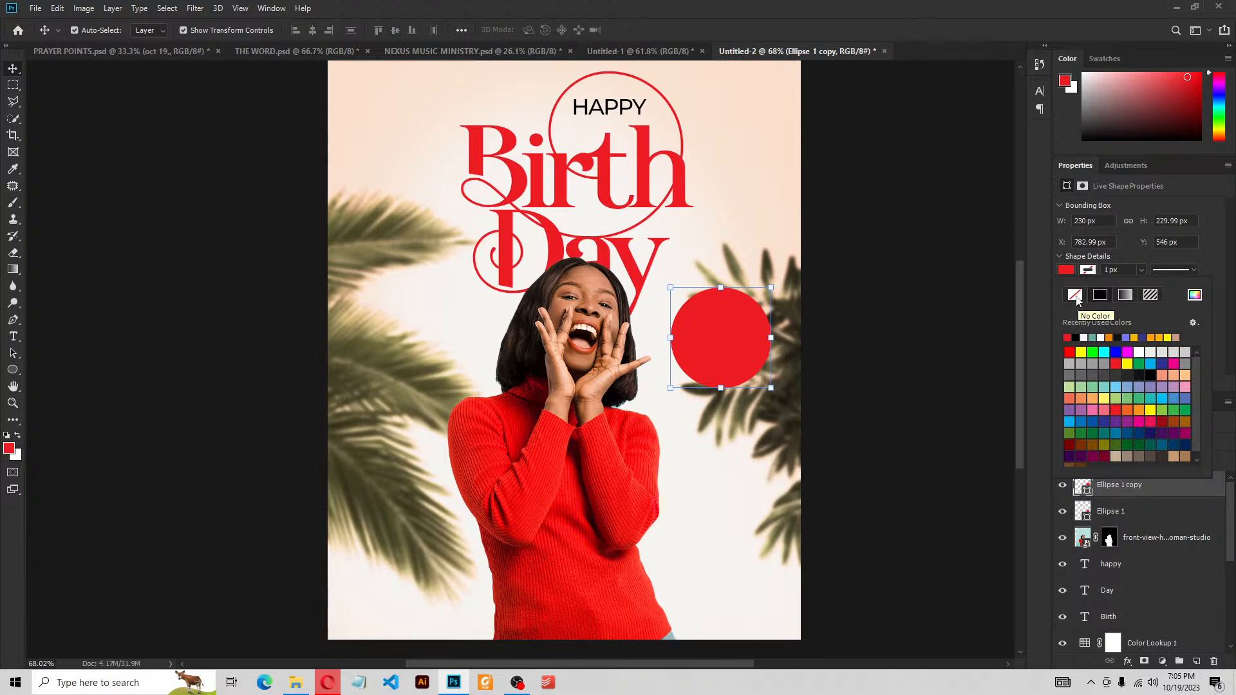
click(1076, 296)
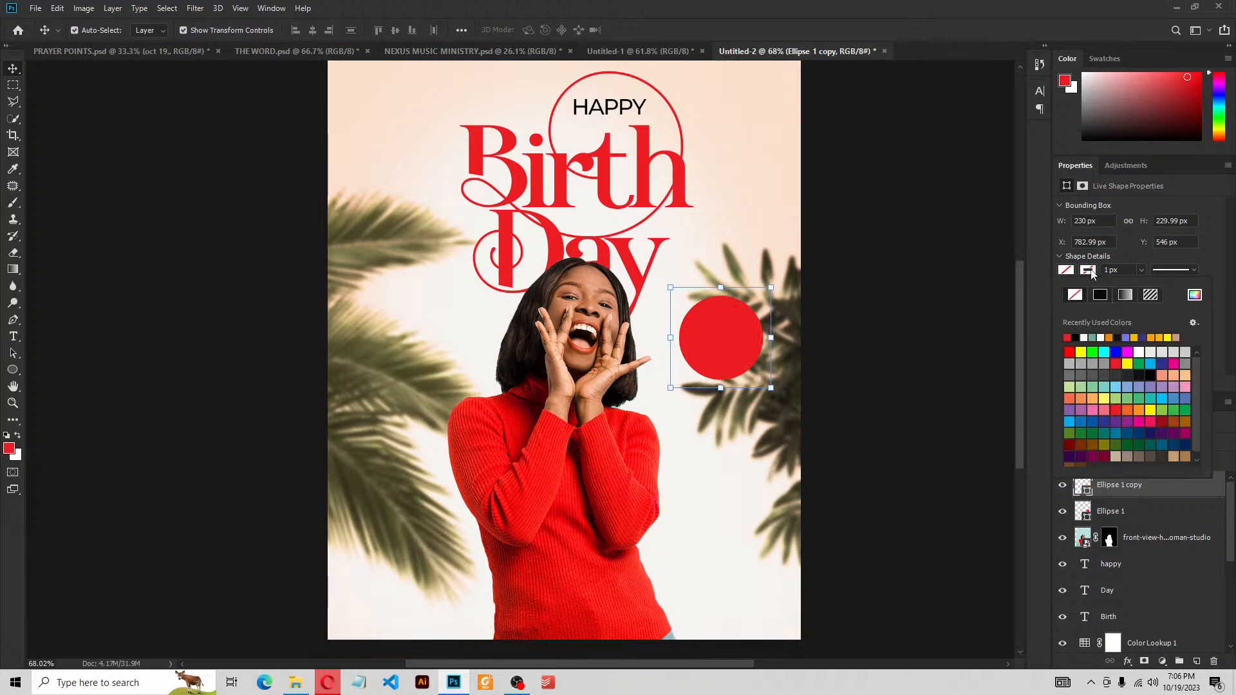
click(1075, 338)
click(1113, 270)
double_click(1113, 270)
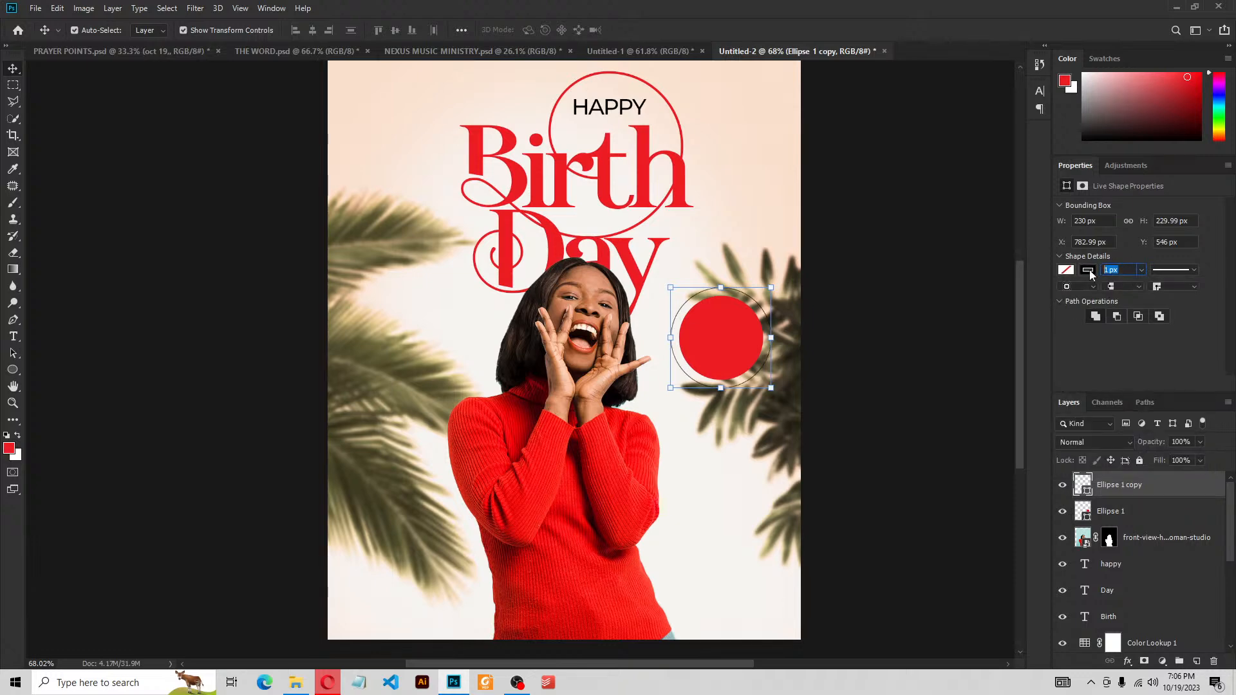
text(3)
key(Return)
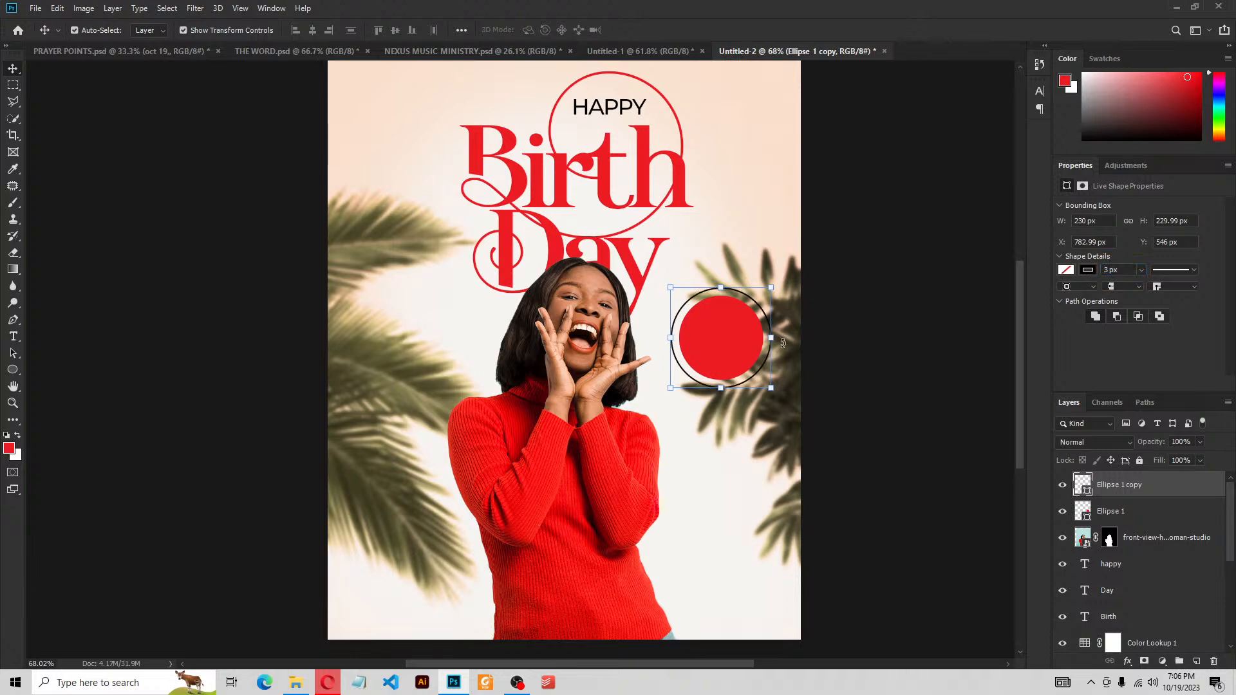
click(891, 350)
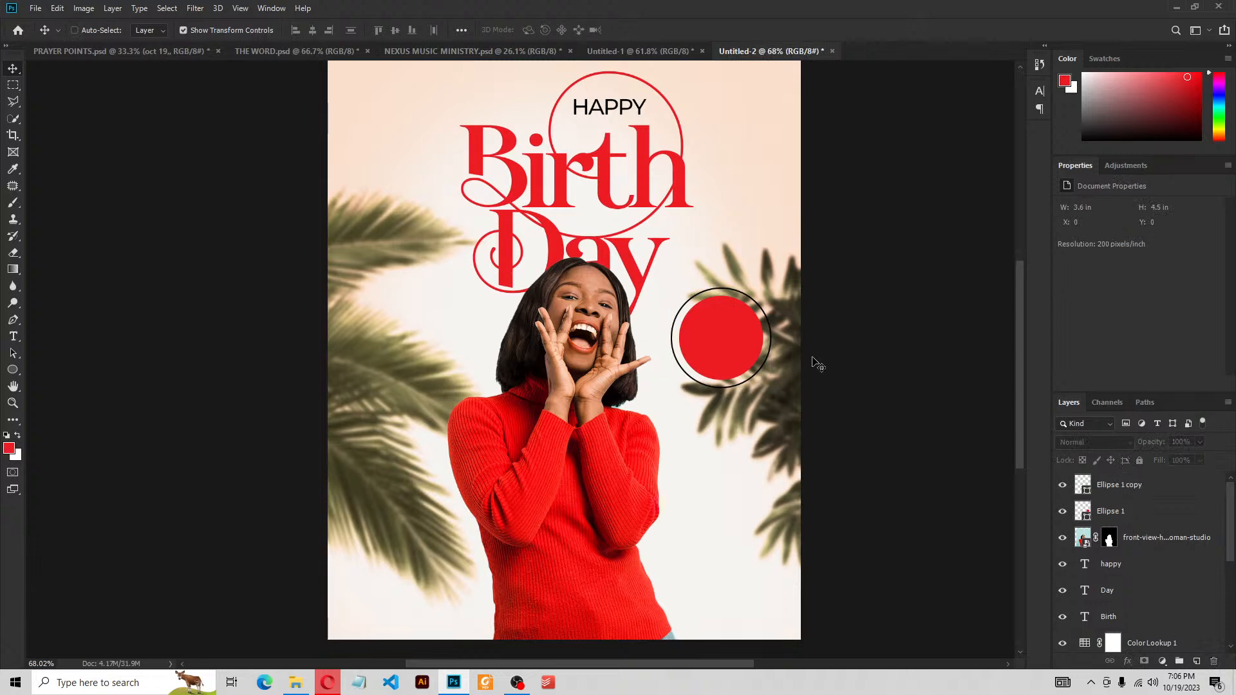
key(ctrl+plus)
Add a text block below the circles, typing 'OLUS' and 'ONE' as separate lines
drag(819, 358, 745, 356)
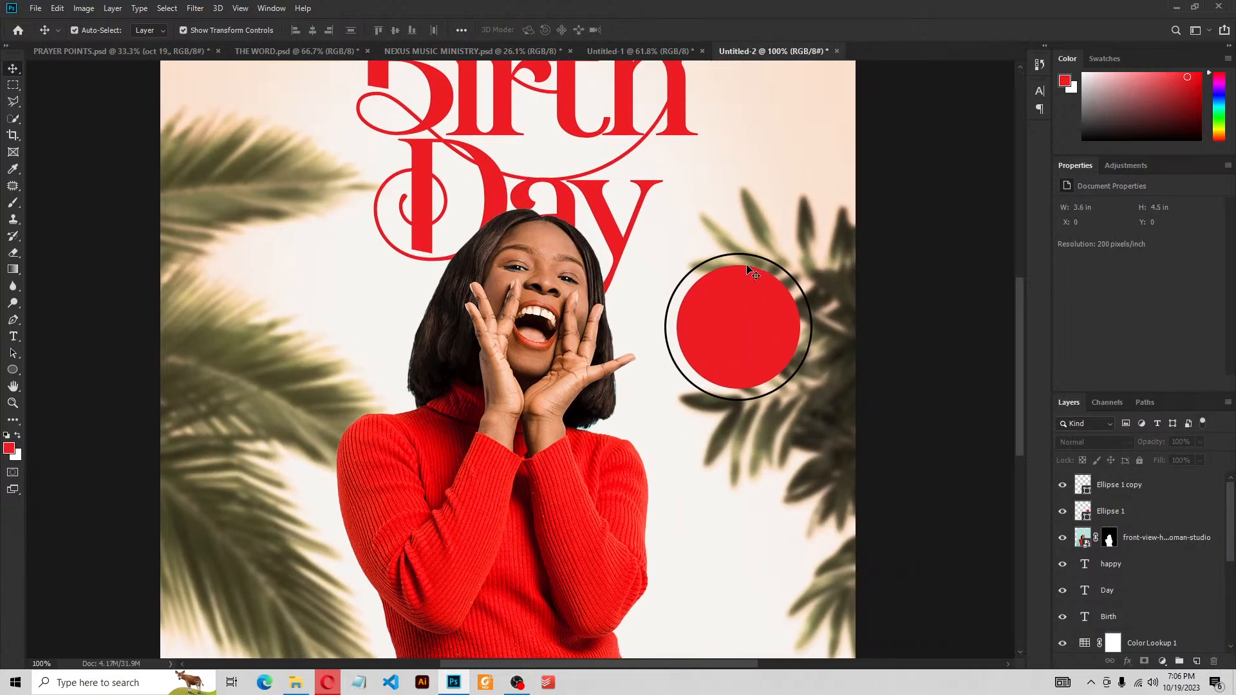
click(14, 337)
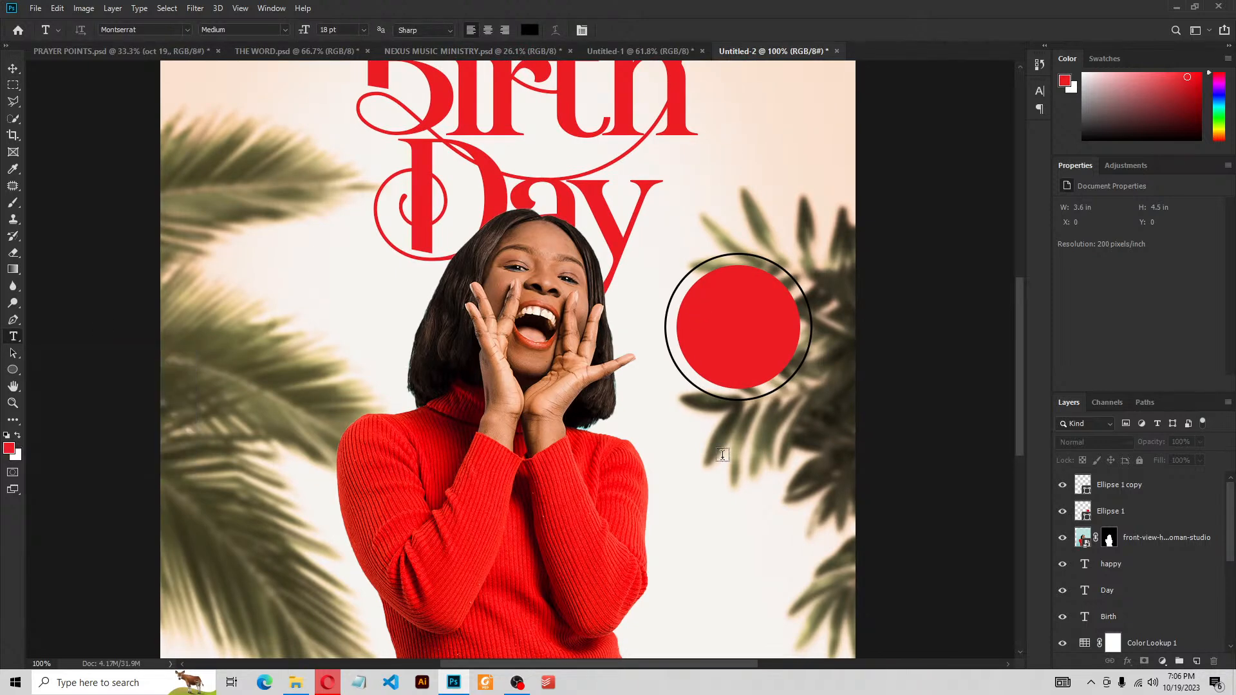
click(722, 455)
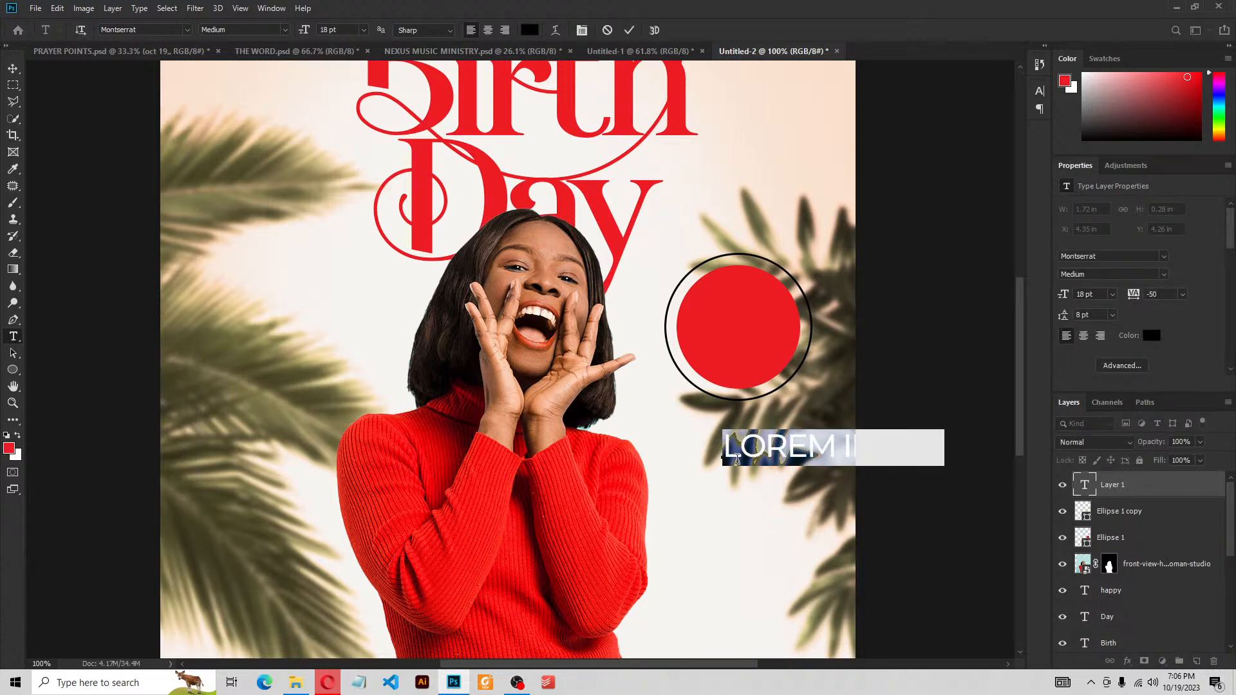
click(737, 459)
key(Left)
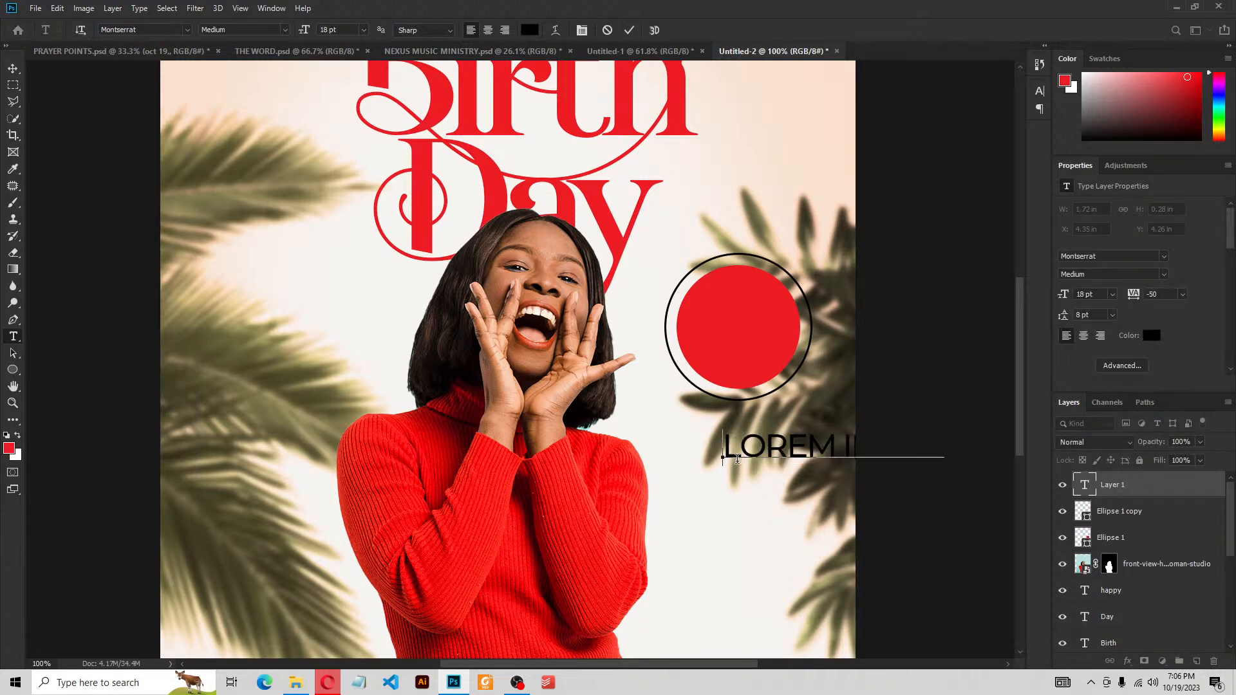
text(O)
text(LUS)
key(Return)
text(ONE)
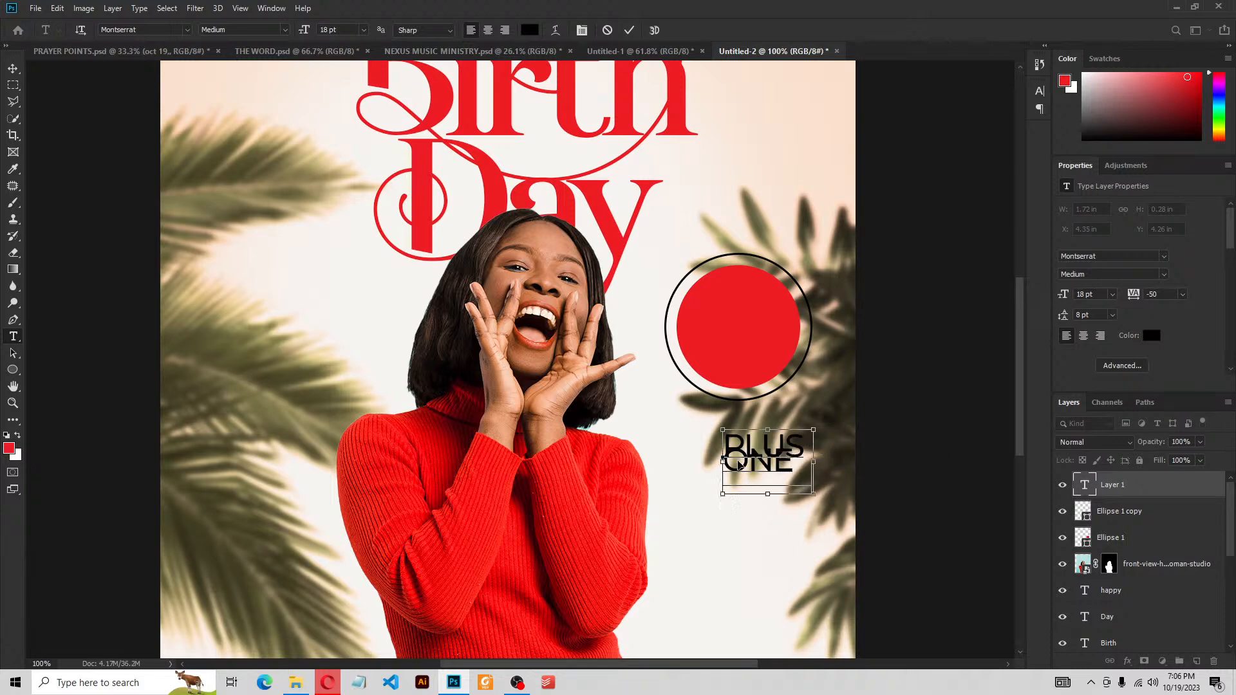
Make the whole badge text All Caps in the Character settings
key(ctrl+a)
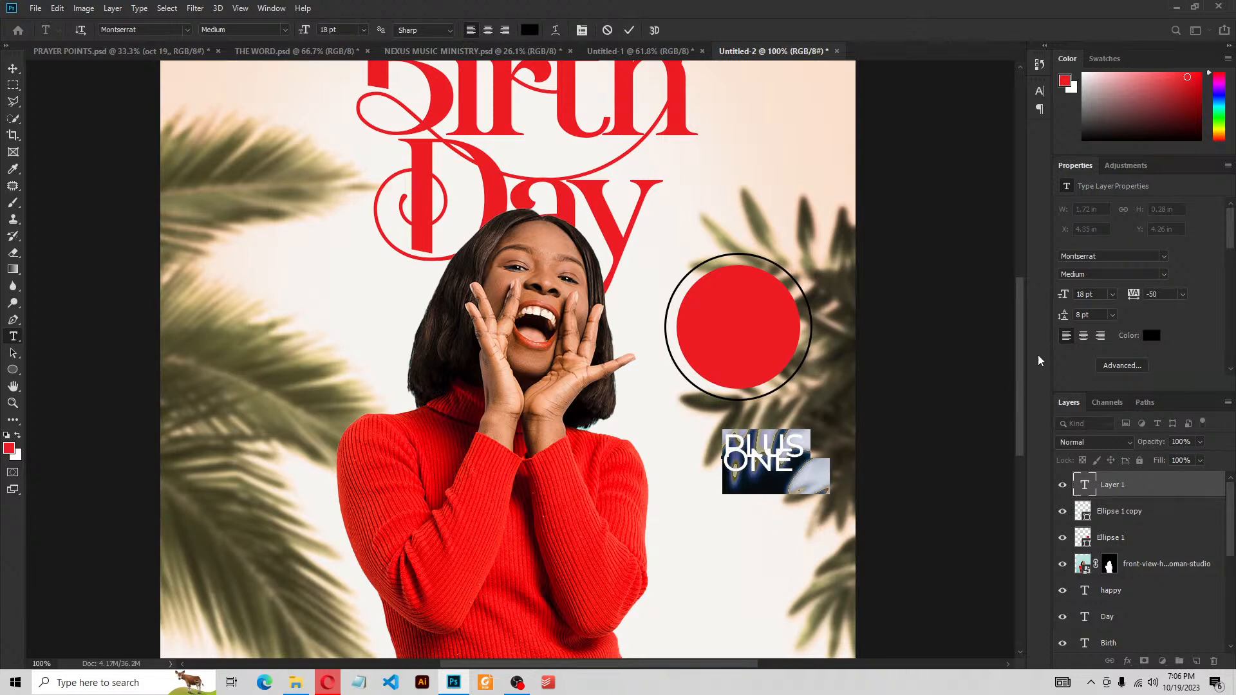
click(1113, 367)
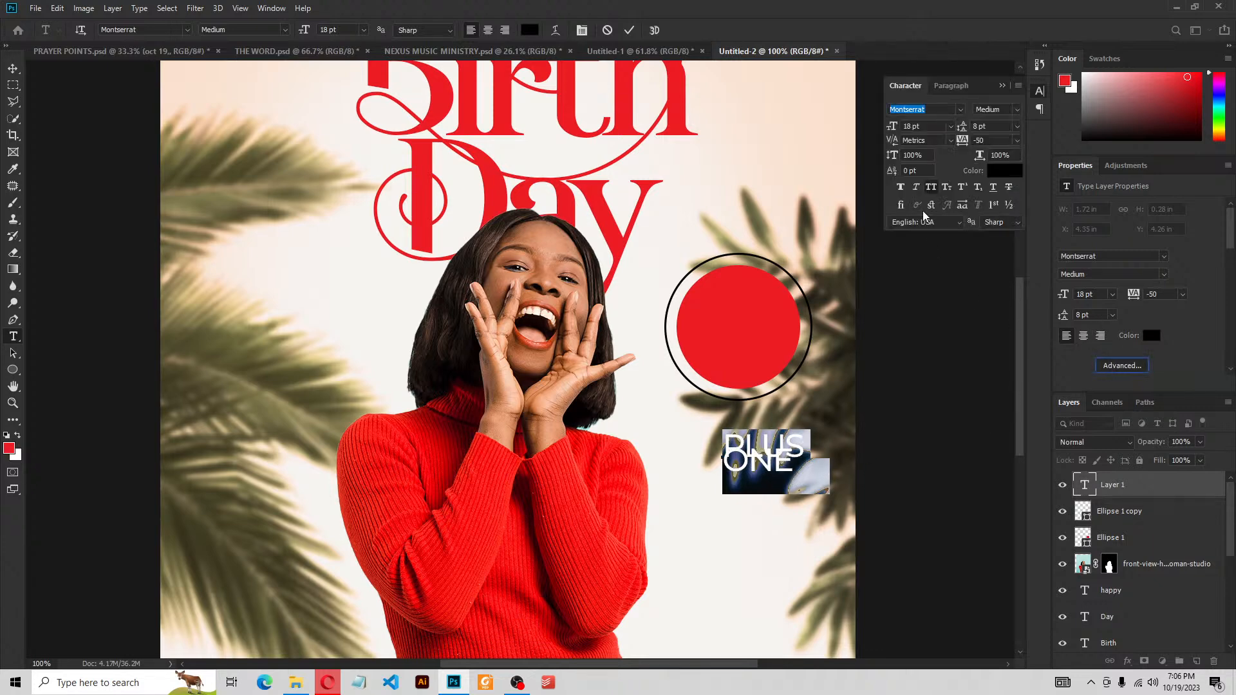
click(932, 188)
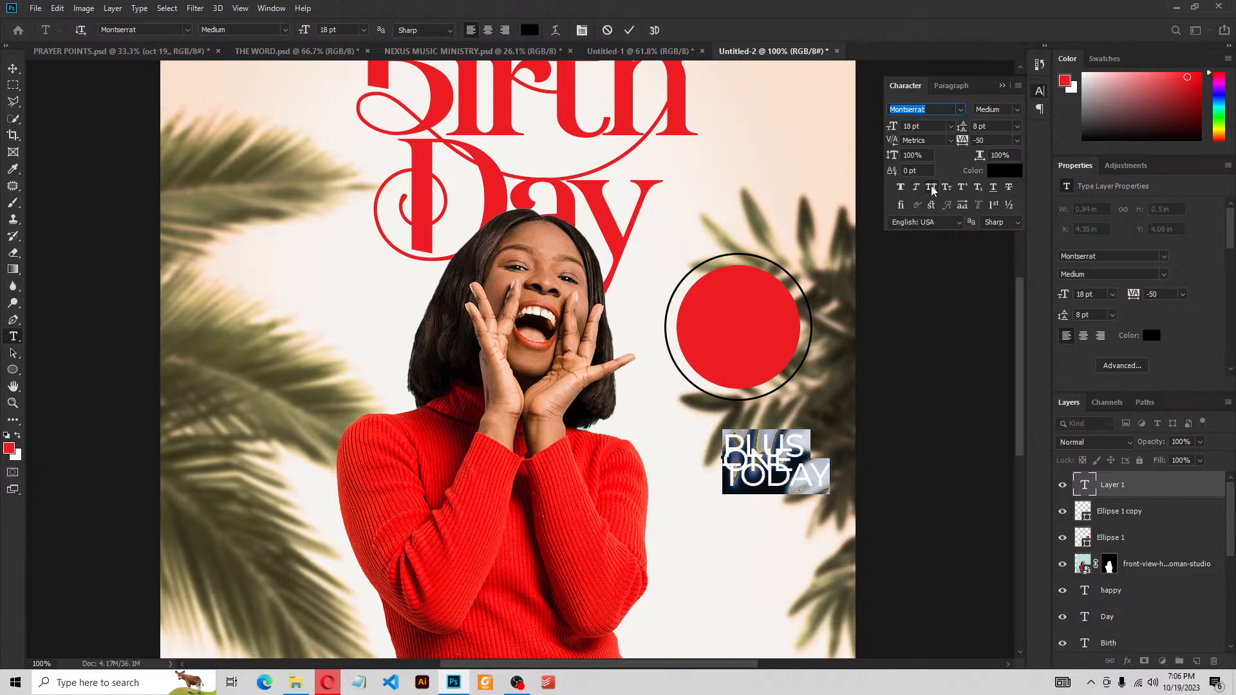
click(1222, 340)
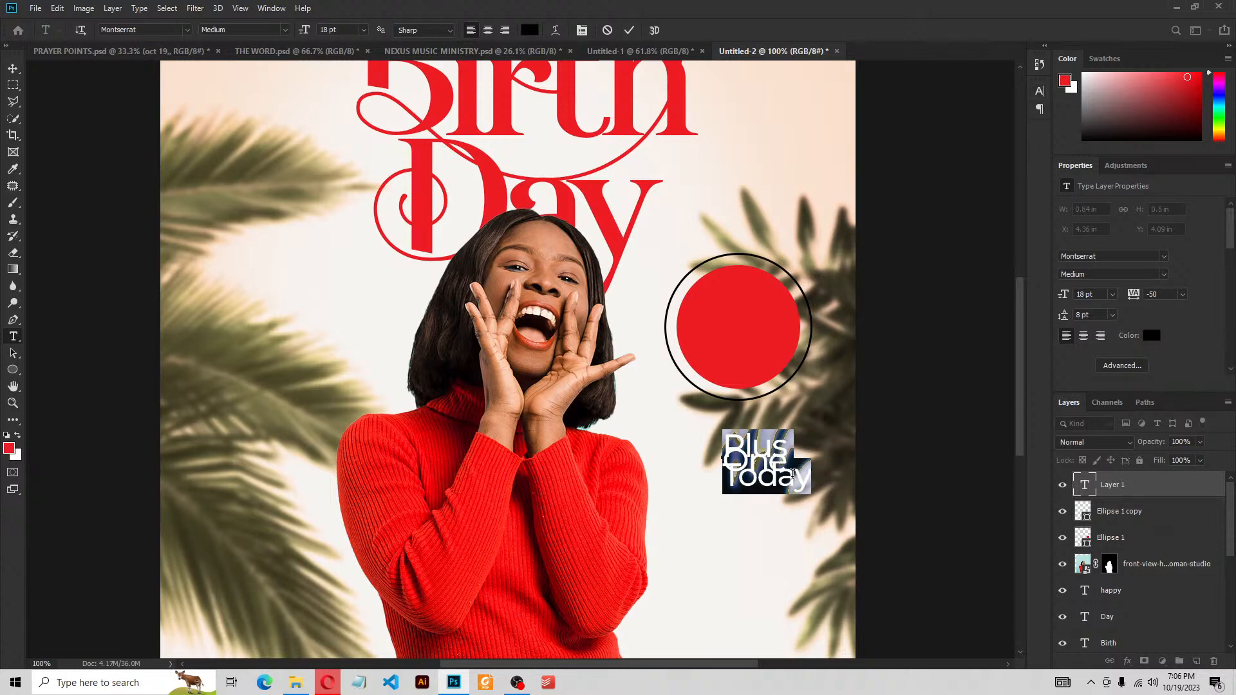
Set the badge text's leading to 16 pt and commit the edit
click(1113, 315)
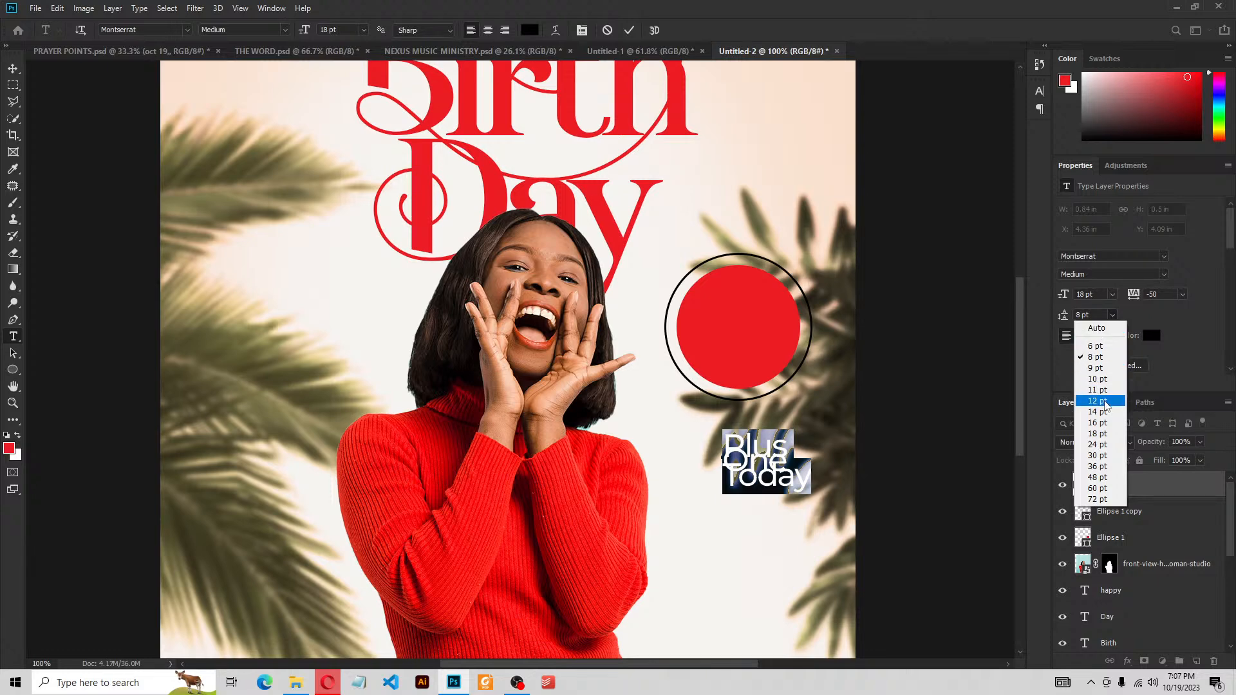
click(1098, 436)
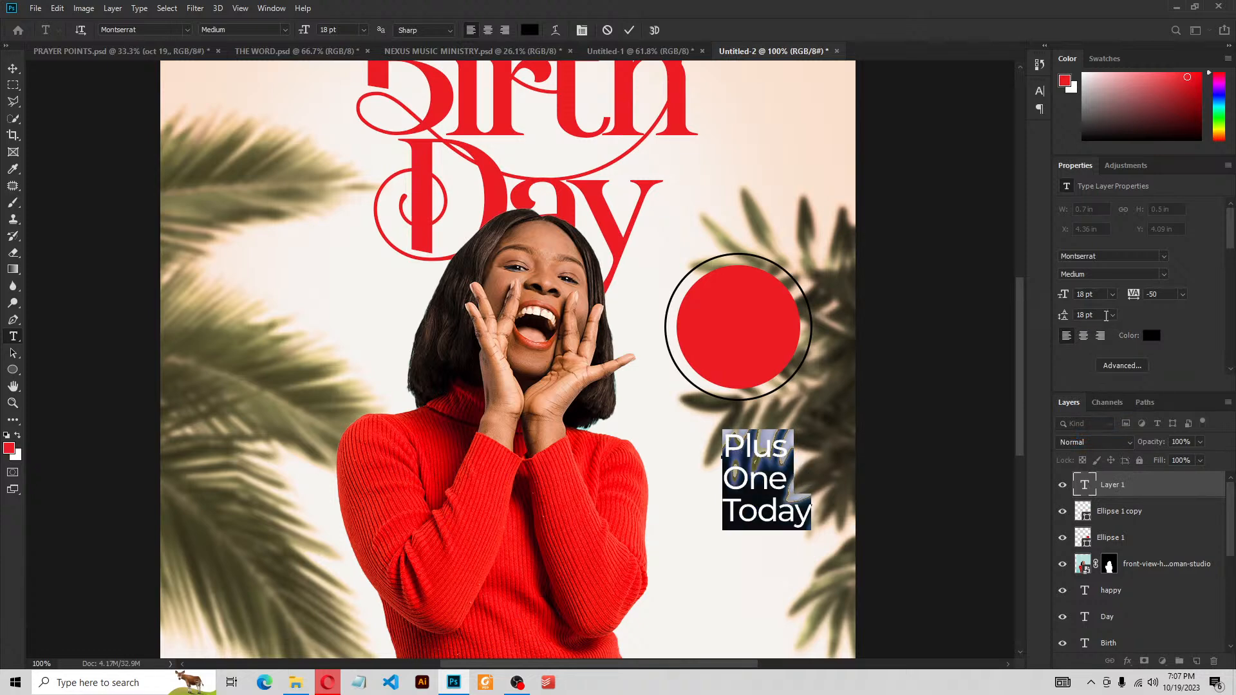
click(1113, 316)
click(1114, 318)
click(1113, 316)
click(1091, 425)
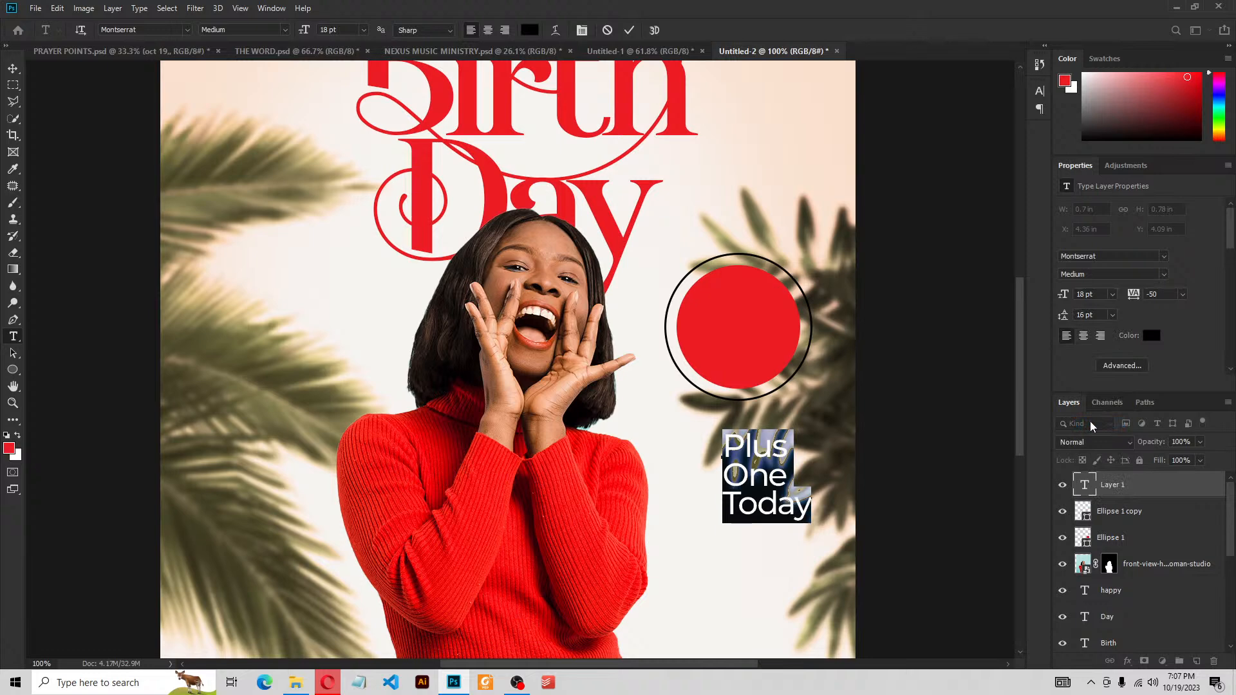
click(629, 30)
click(13, 68)
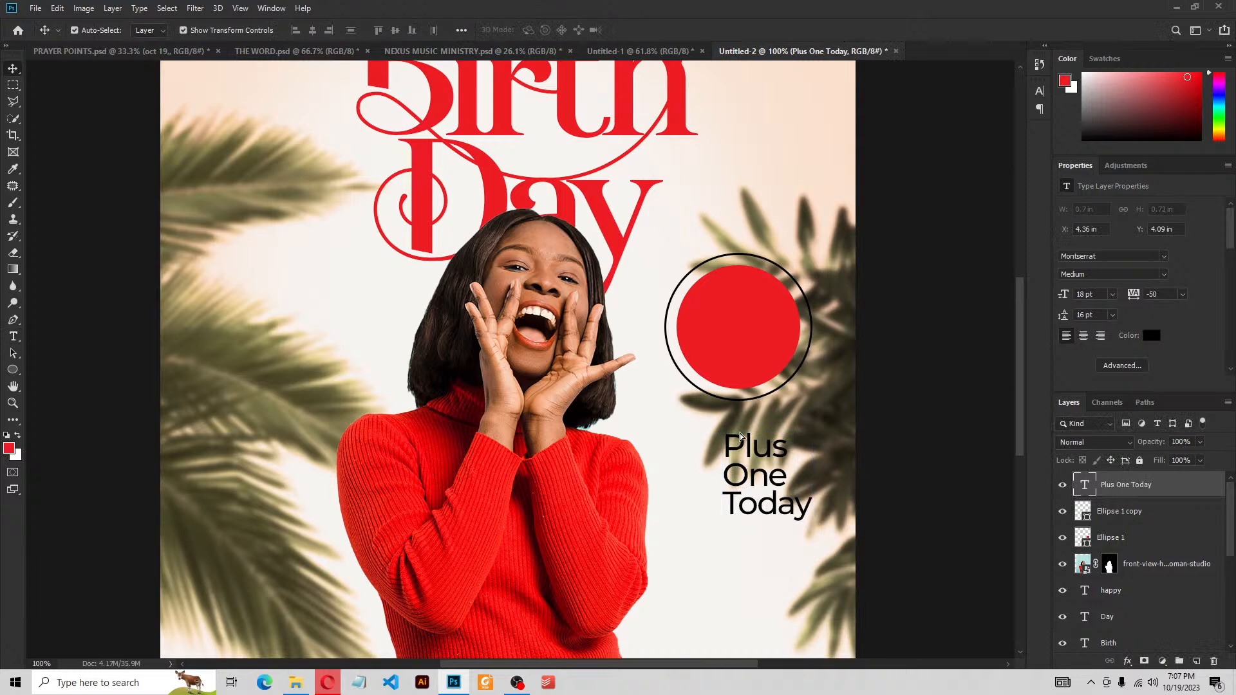
Move the Plus One Today text onto the red circle and scale it down slightly
drag(748, 480, 714, 325)
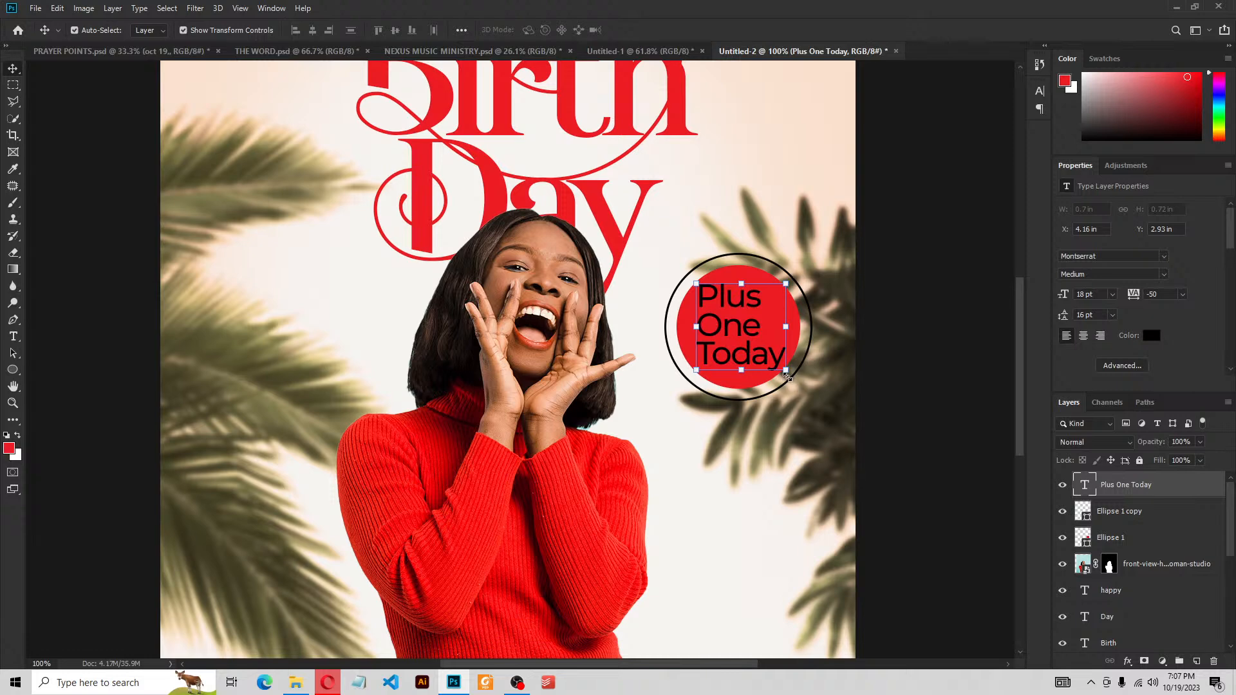
drag(785, 370, 779, 361)
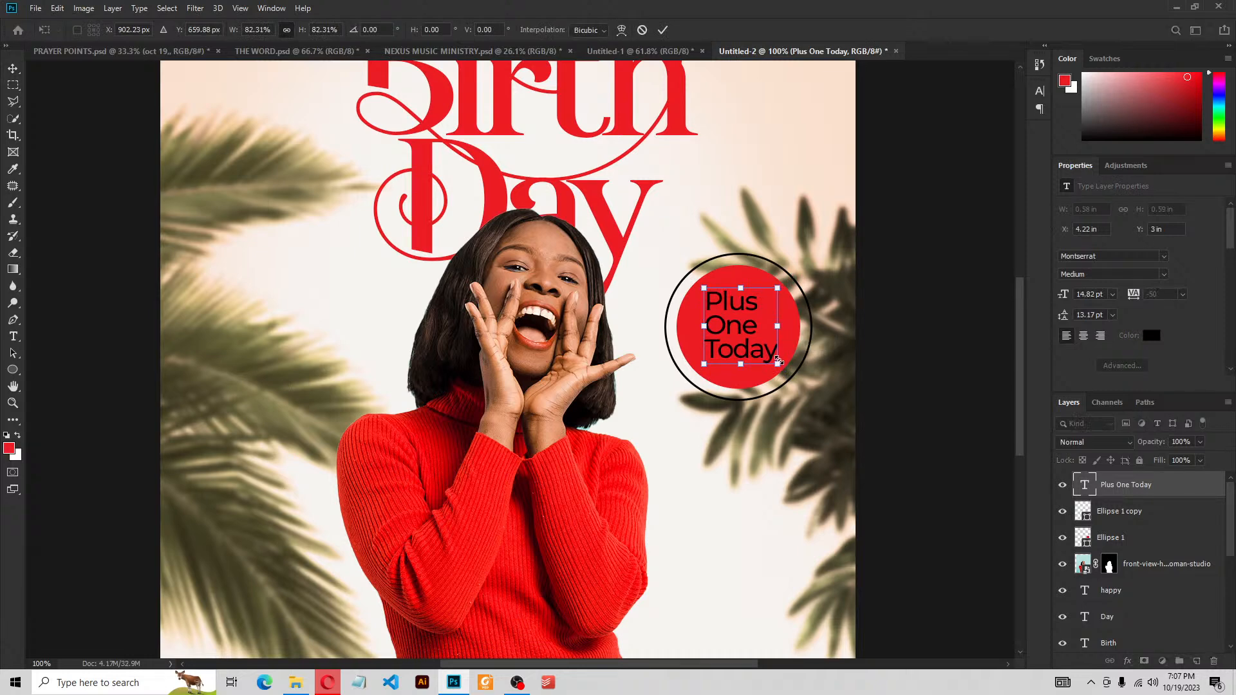
click(663, 31)
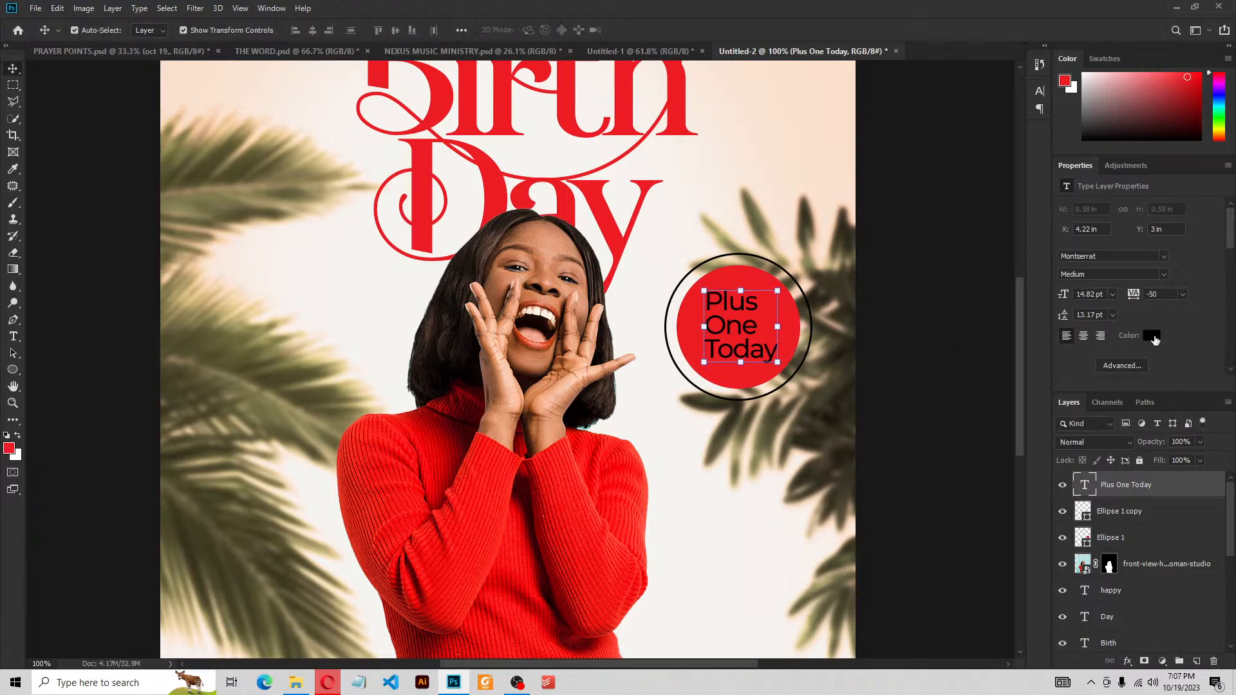
Color the Plus One Today text white (ffffff) and zoom to fit the flyer
click(1152, 335)
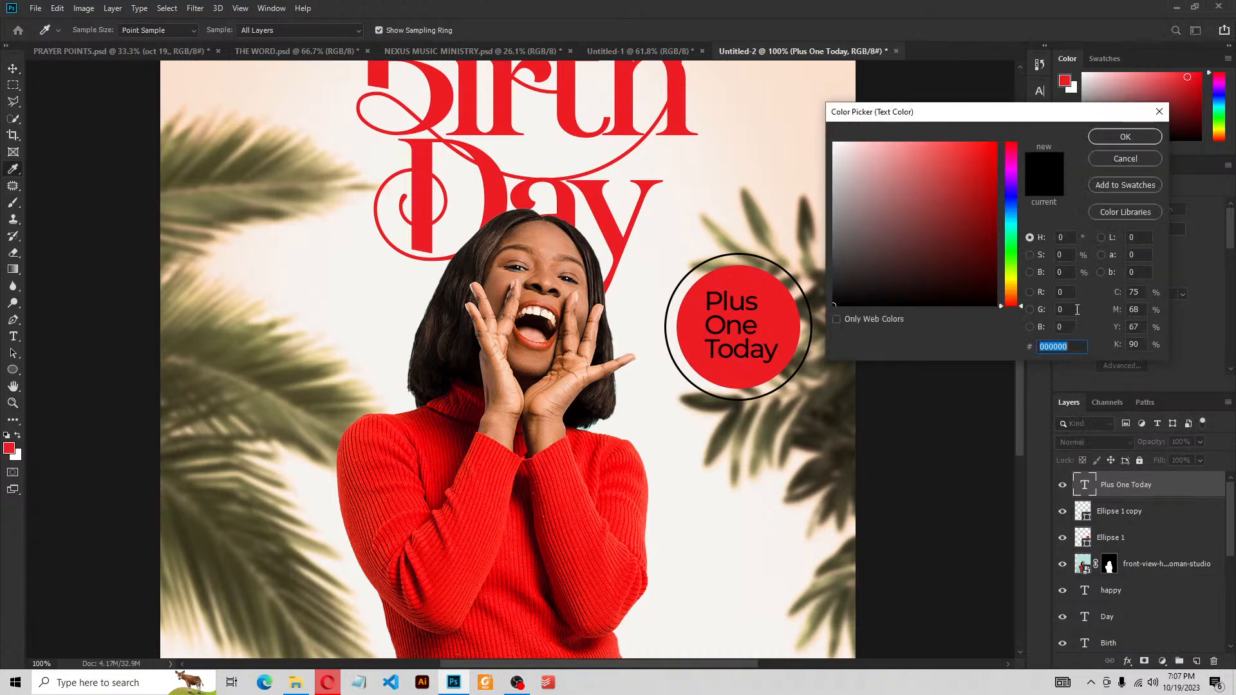
text(ffffff)
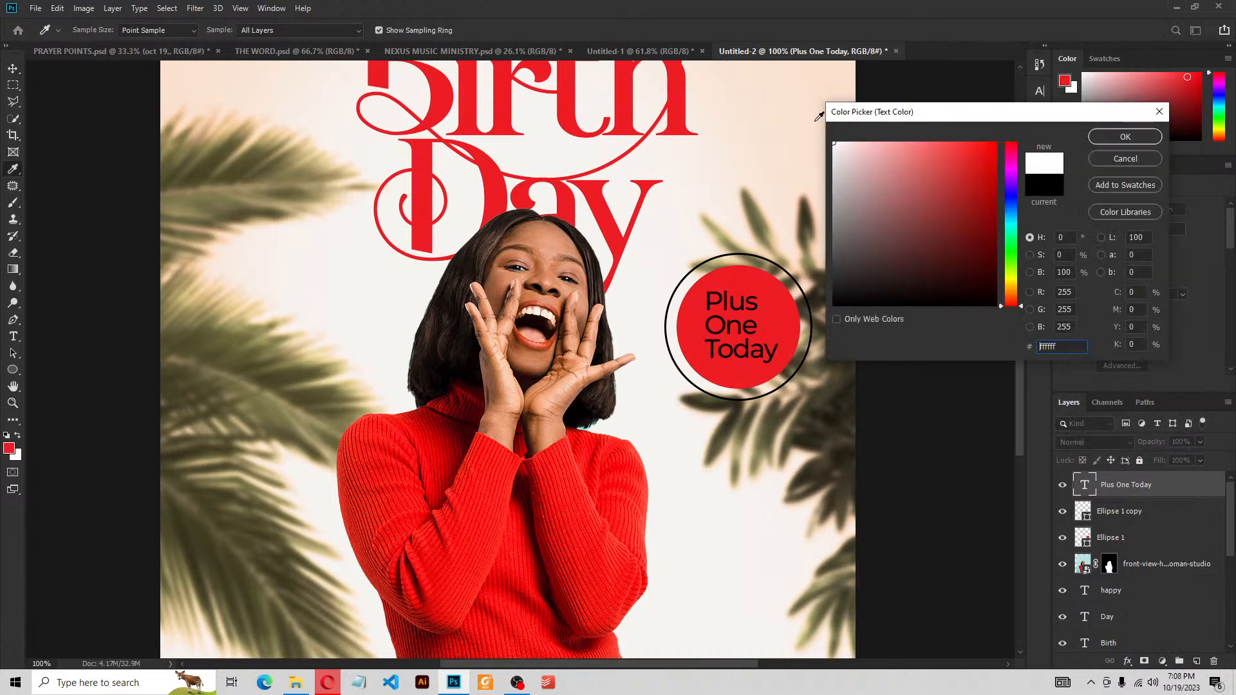
click(1122, 137)
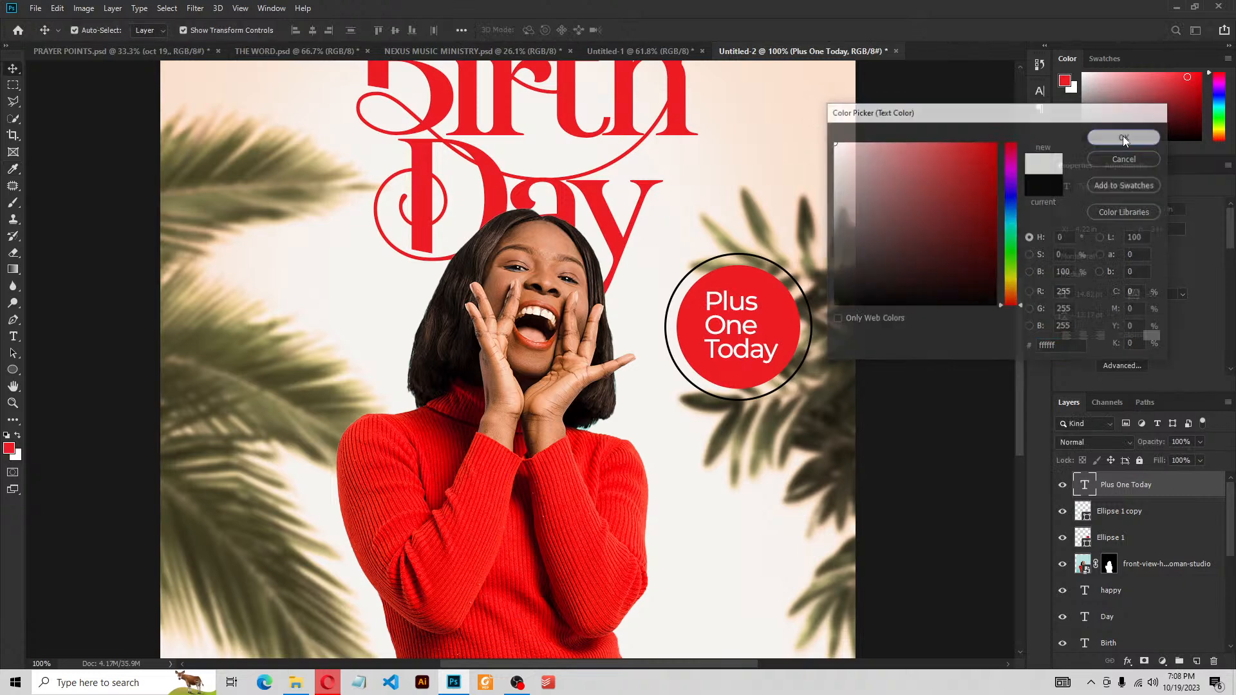
click(937, 327)
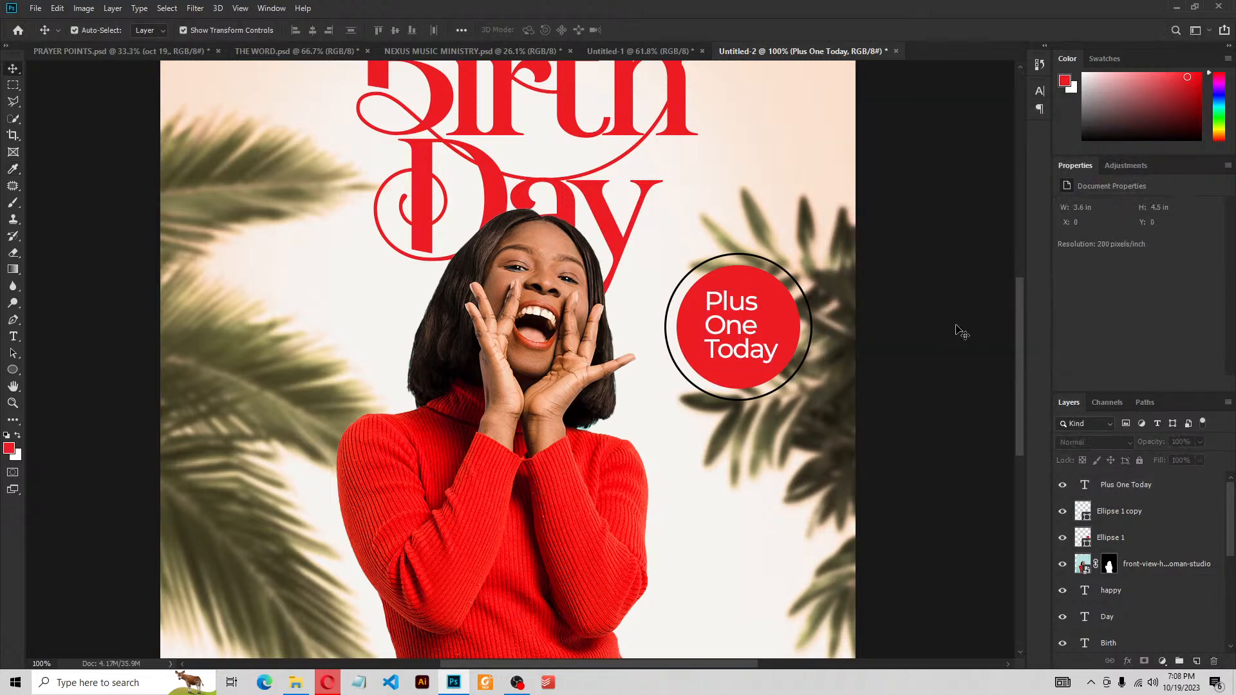
key(ctrl+0)
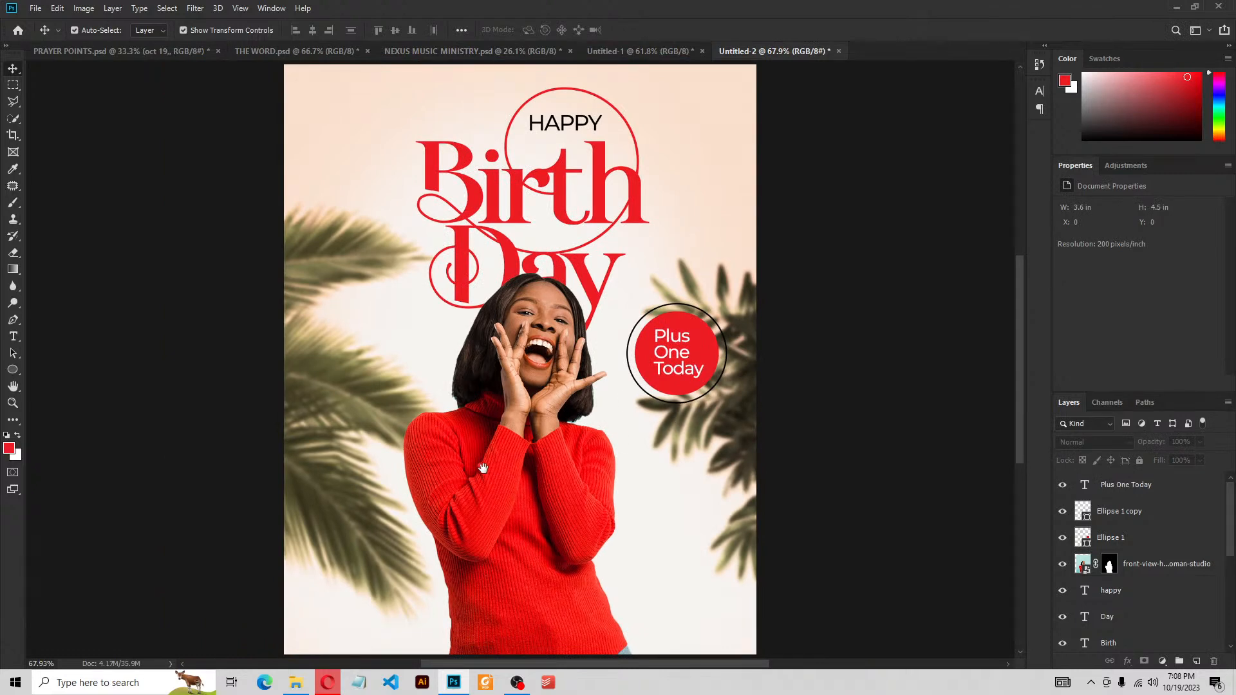
Start a text block at bottom-left using the Big Shoulders Display font
drag(483, 468, 680, 475)
drag(553, 582, 573, 533)
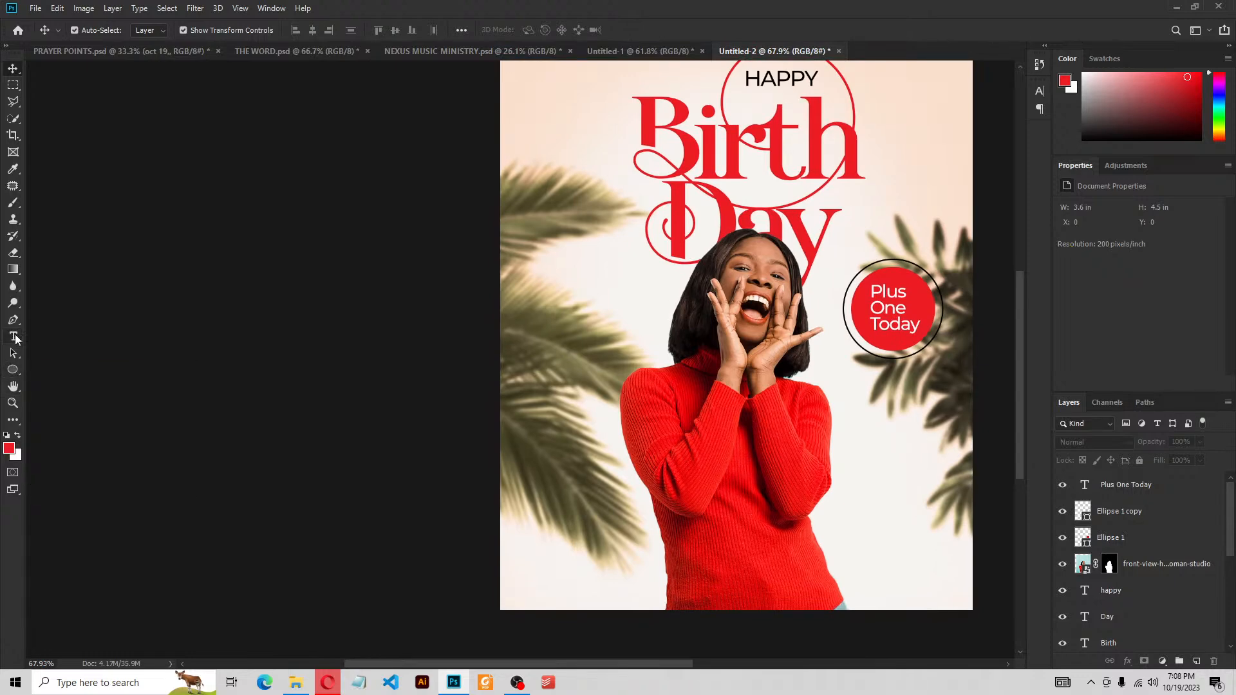
click(14, 338)
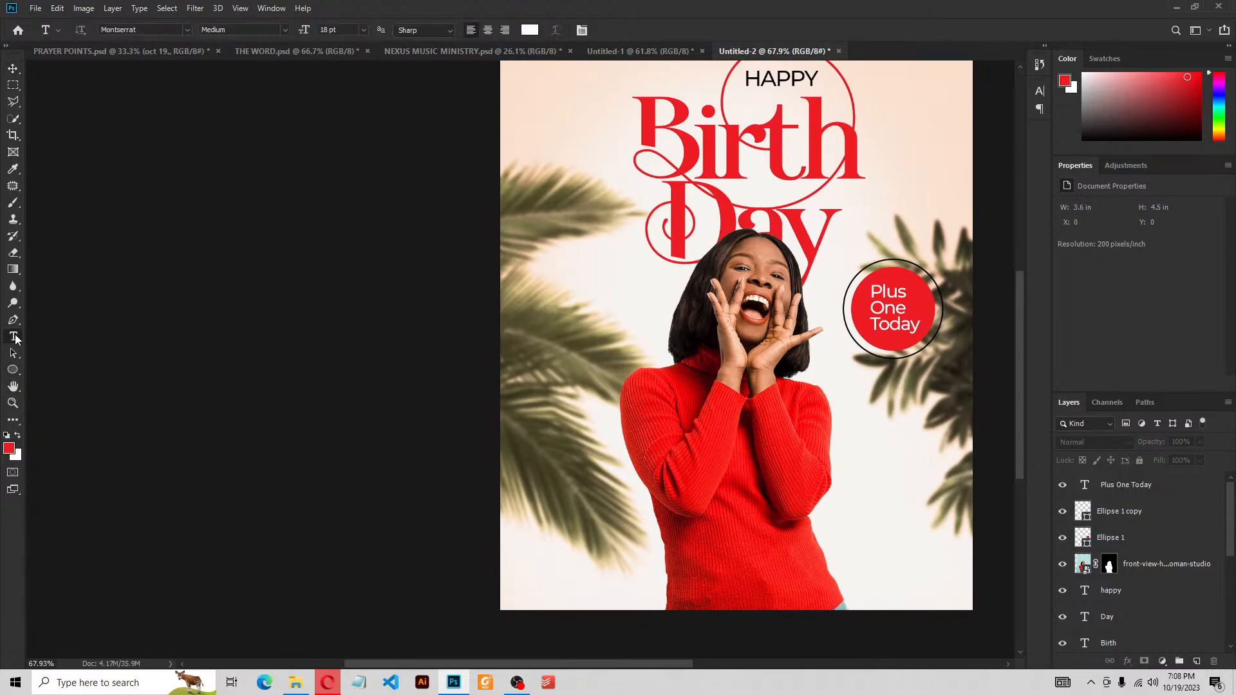
click(533, 490)
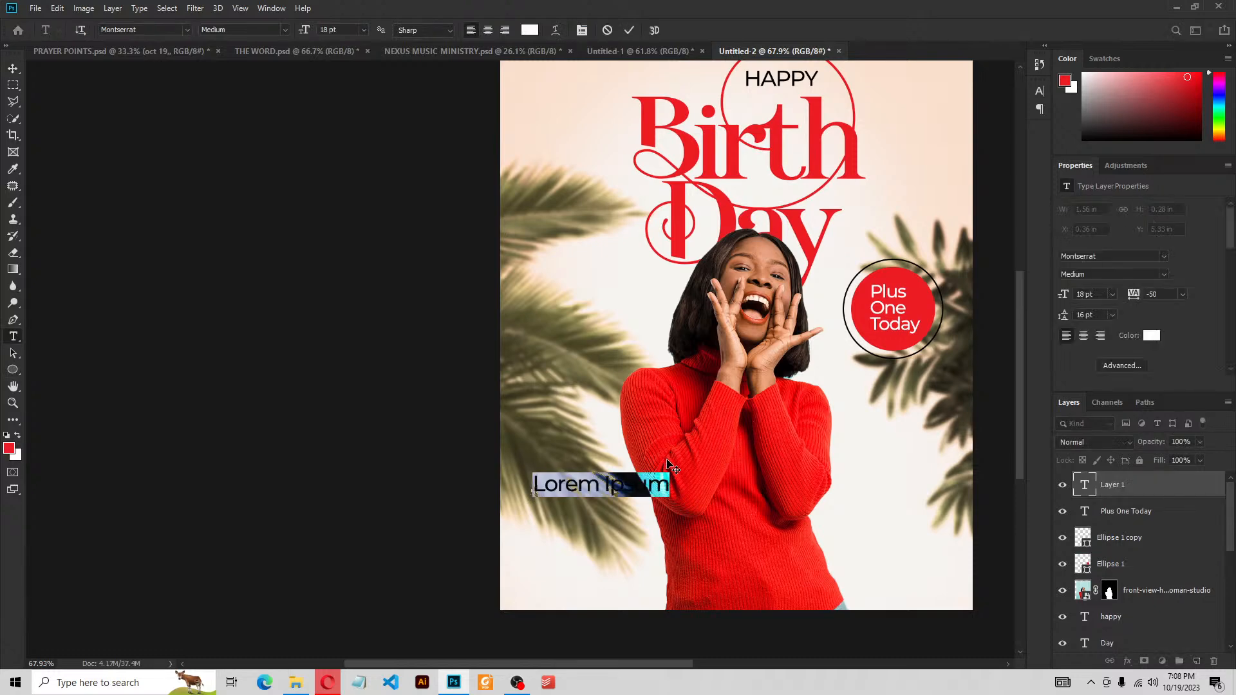
click(1102, 258)
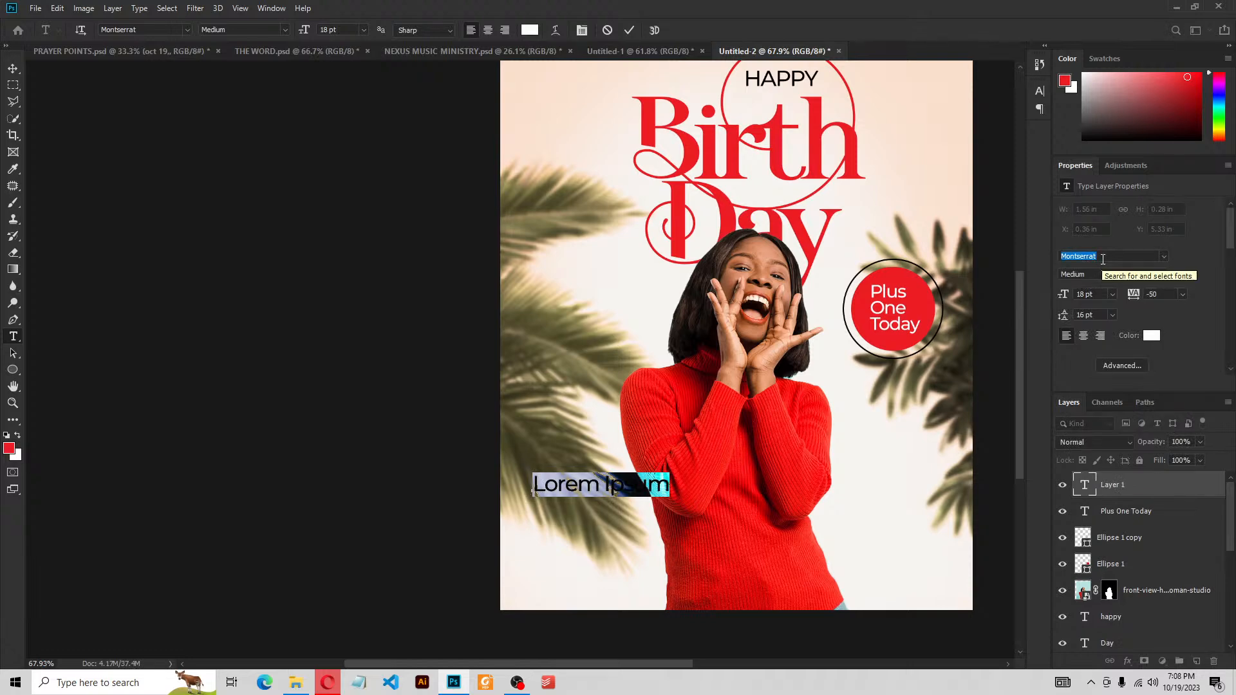
text(big shoul)
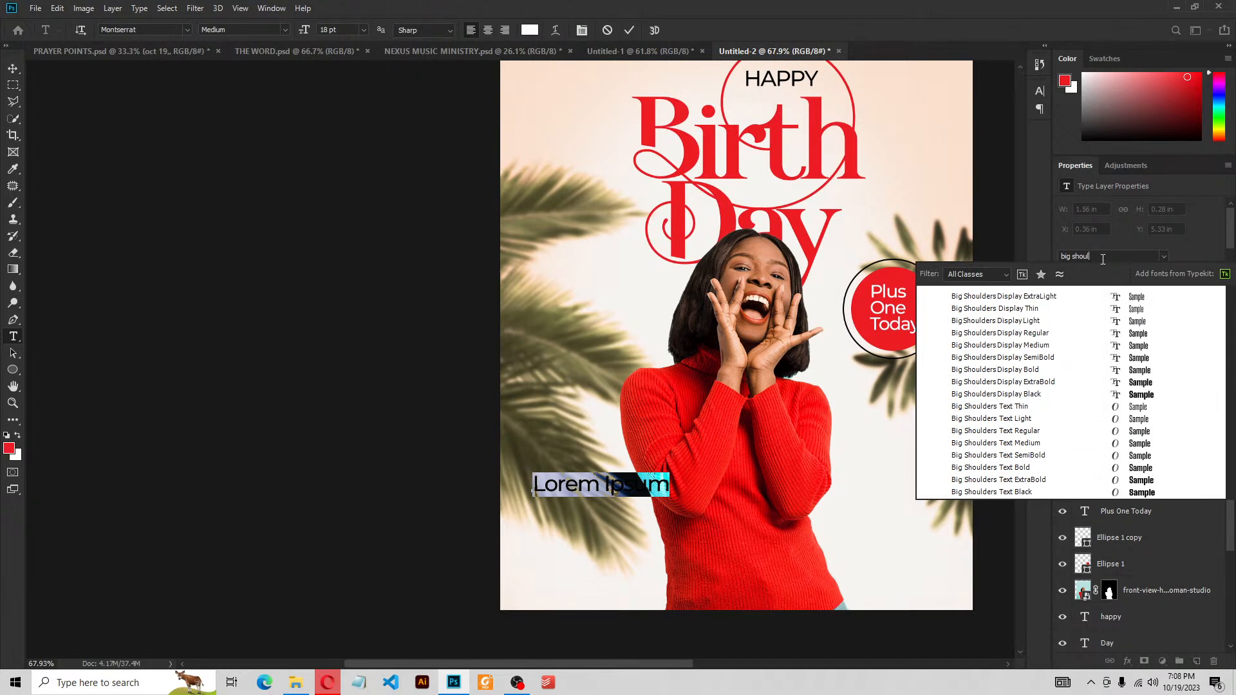
click(1137, 382)
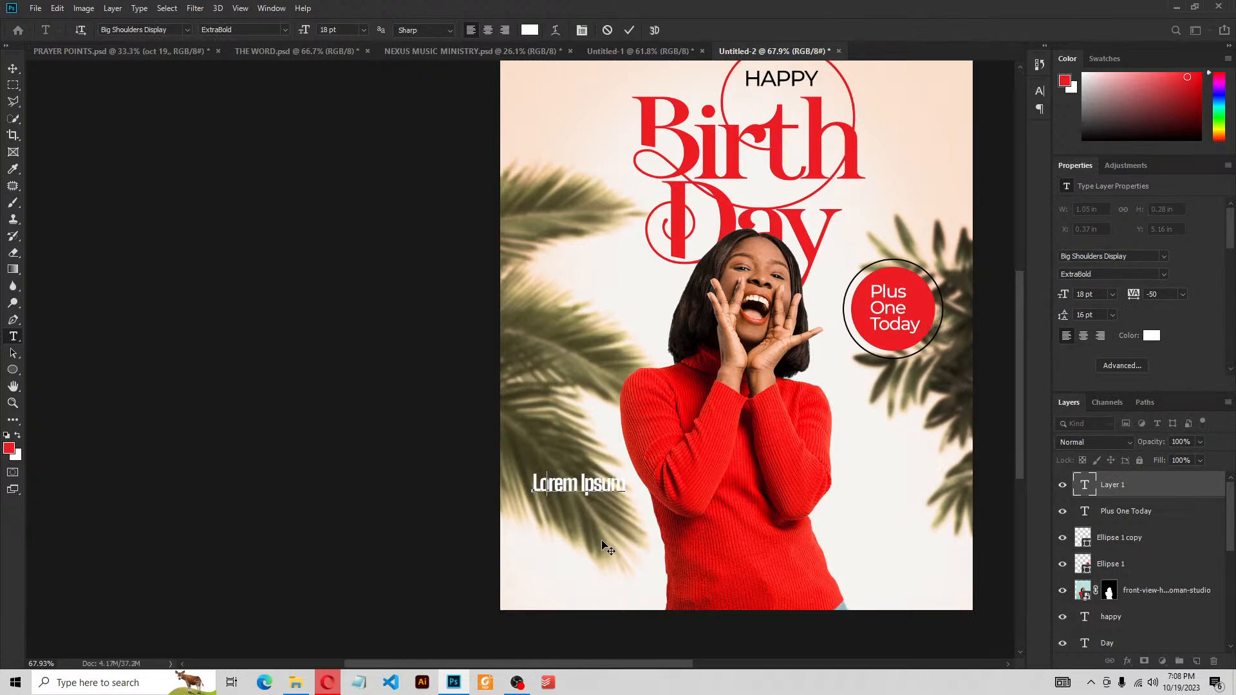
Type the celebrant's name on three lines, commit it, and nudge it right
key(Return)
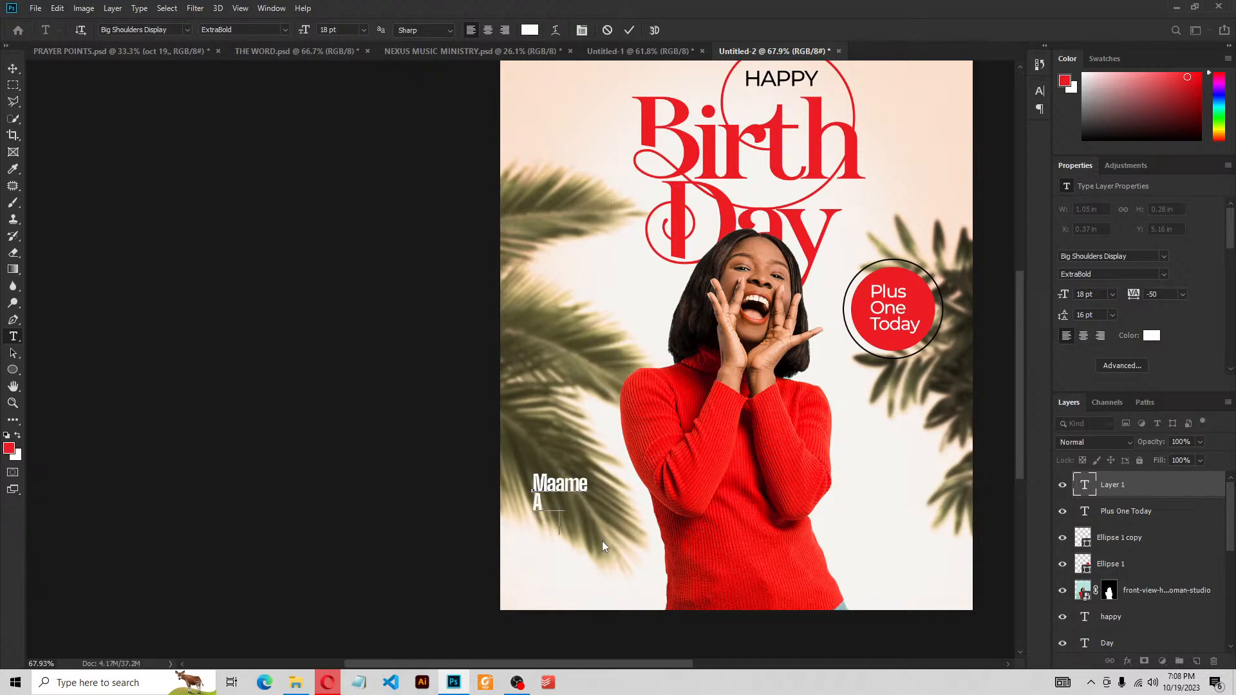
key(Return)
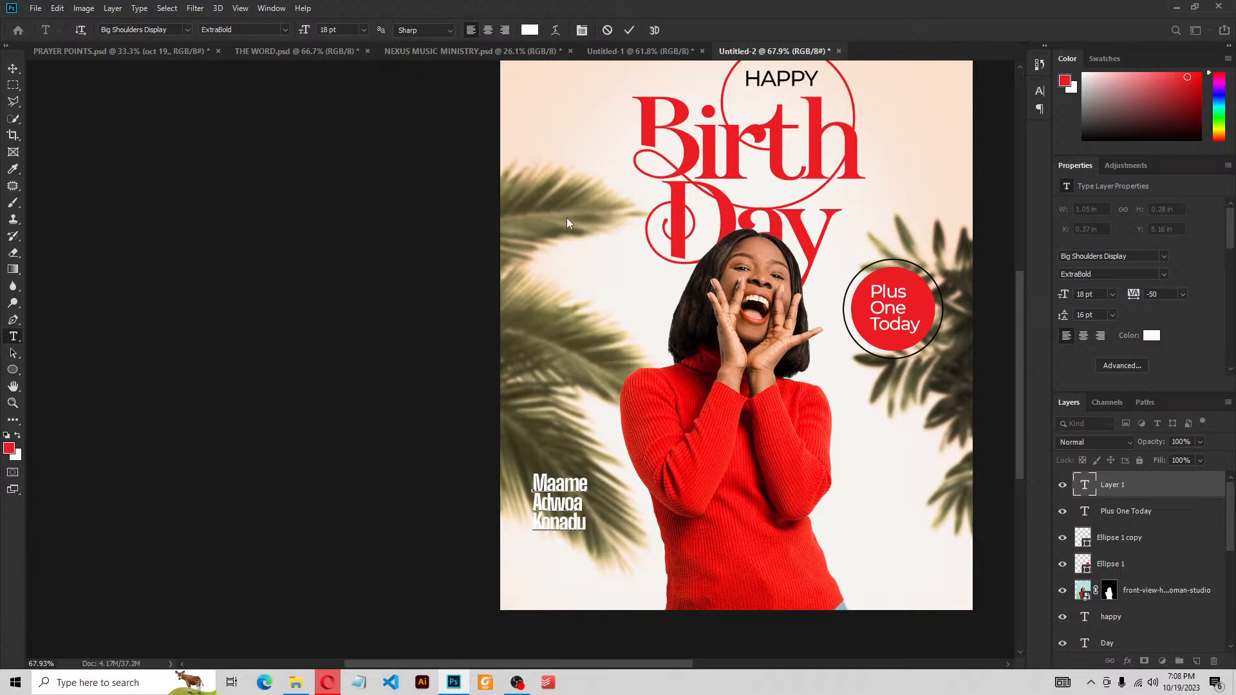
key(ctrl+Return)
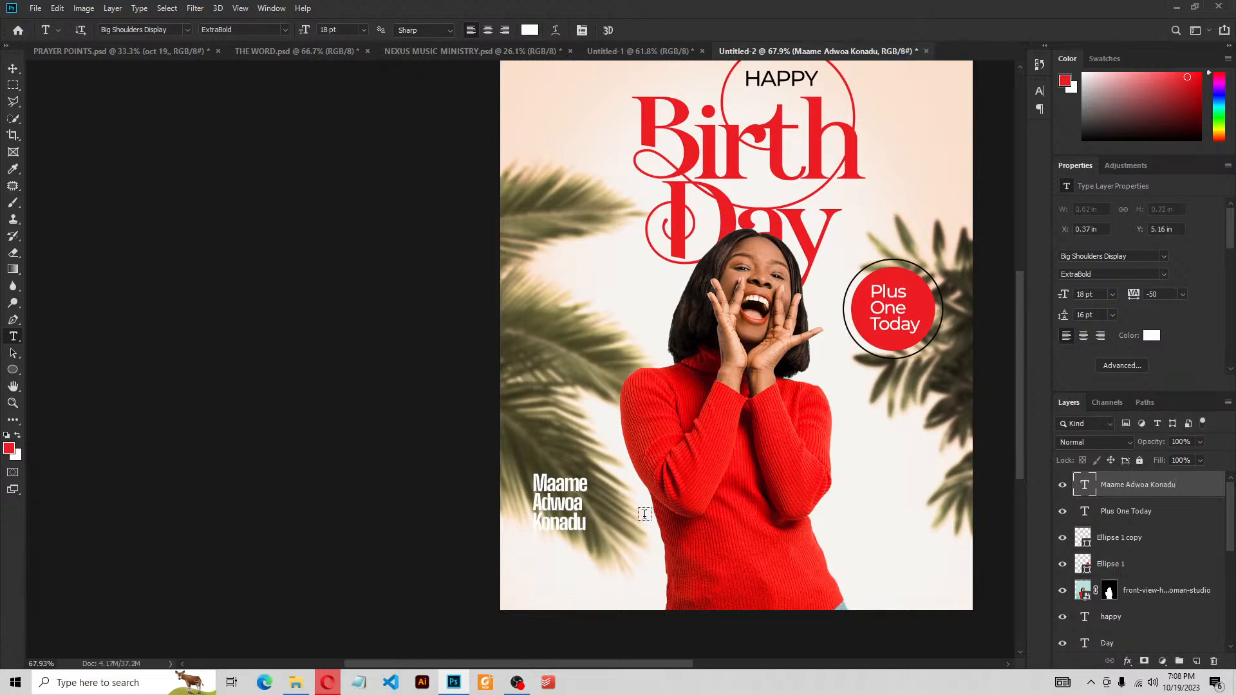
key(v)
drag(568, 501, 583, 494)
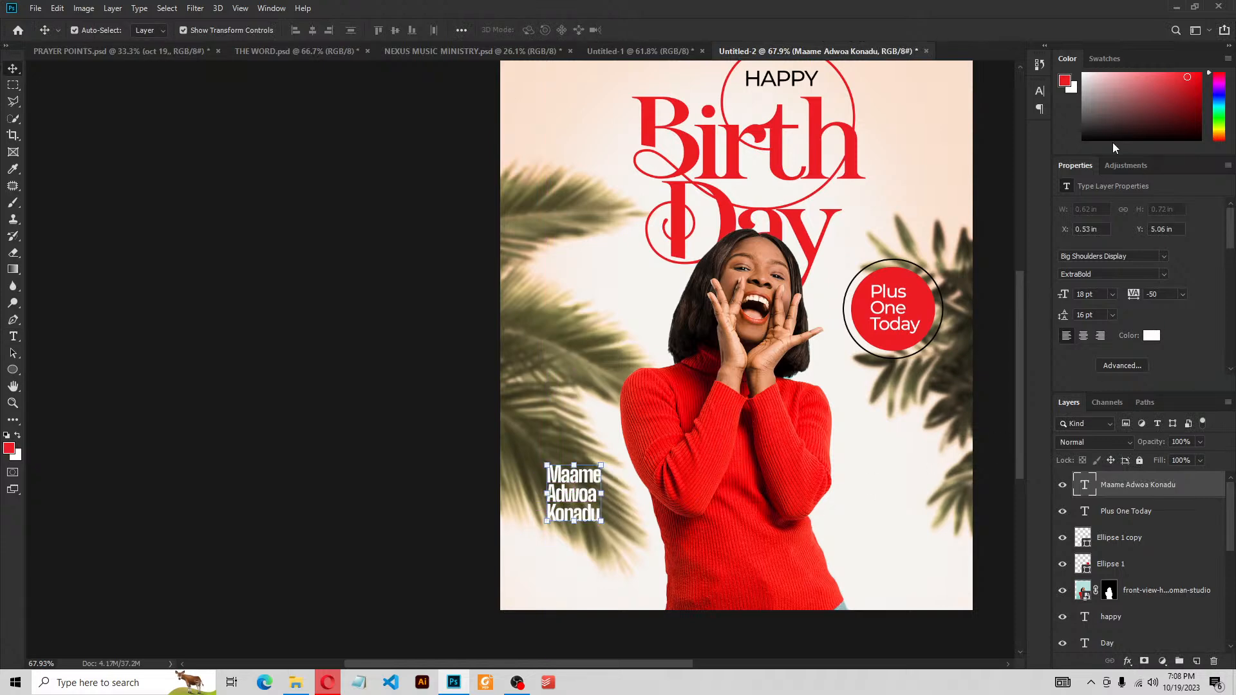
Color the name text red (ed1c24) by sampling the Birth title
click(1150, 336)
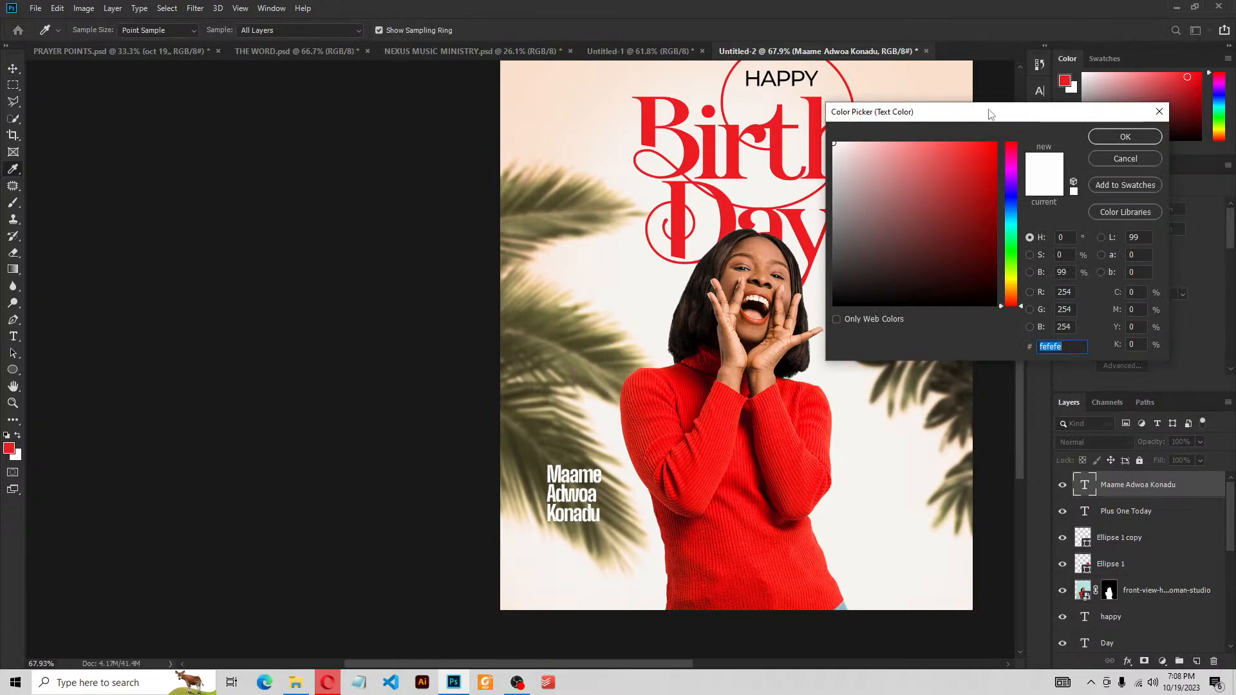
drag(991, 113, 1010, 270)
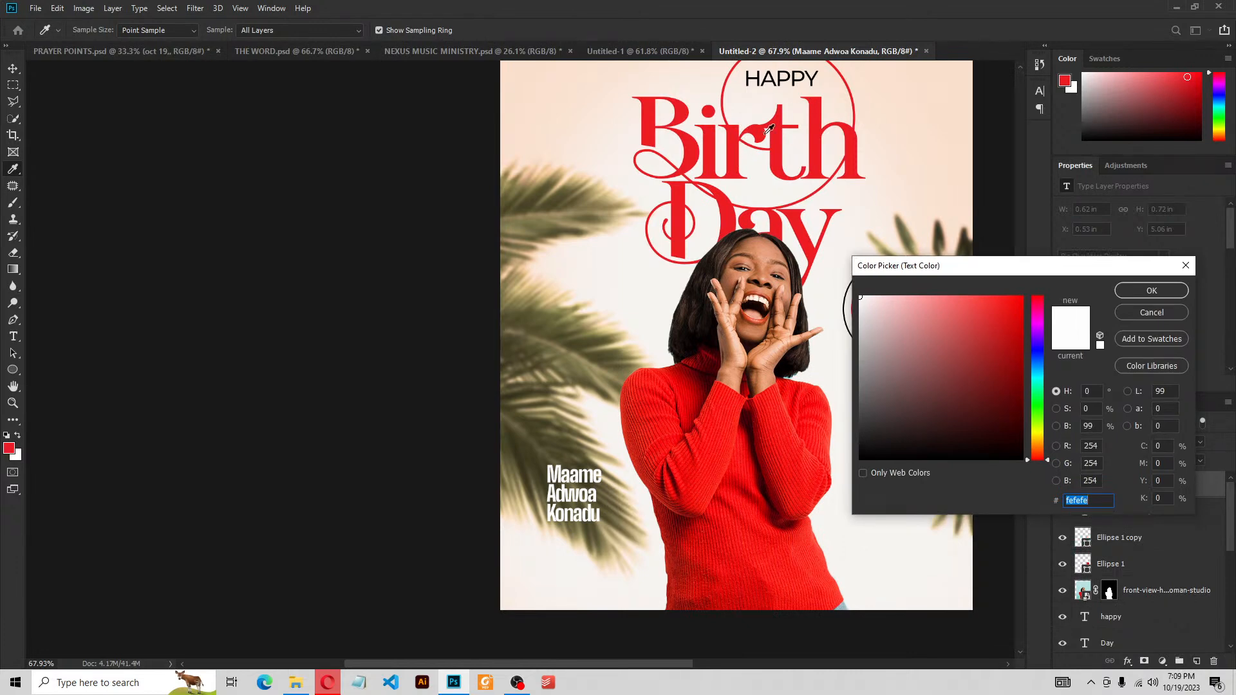
click(853, 154)
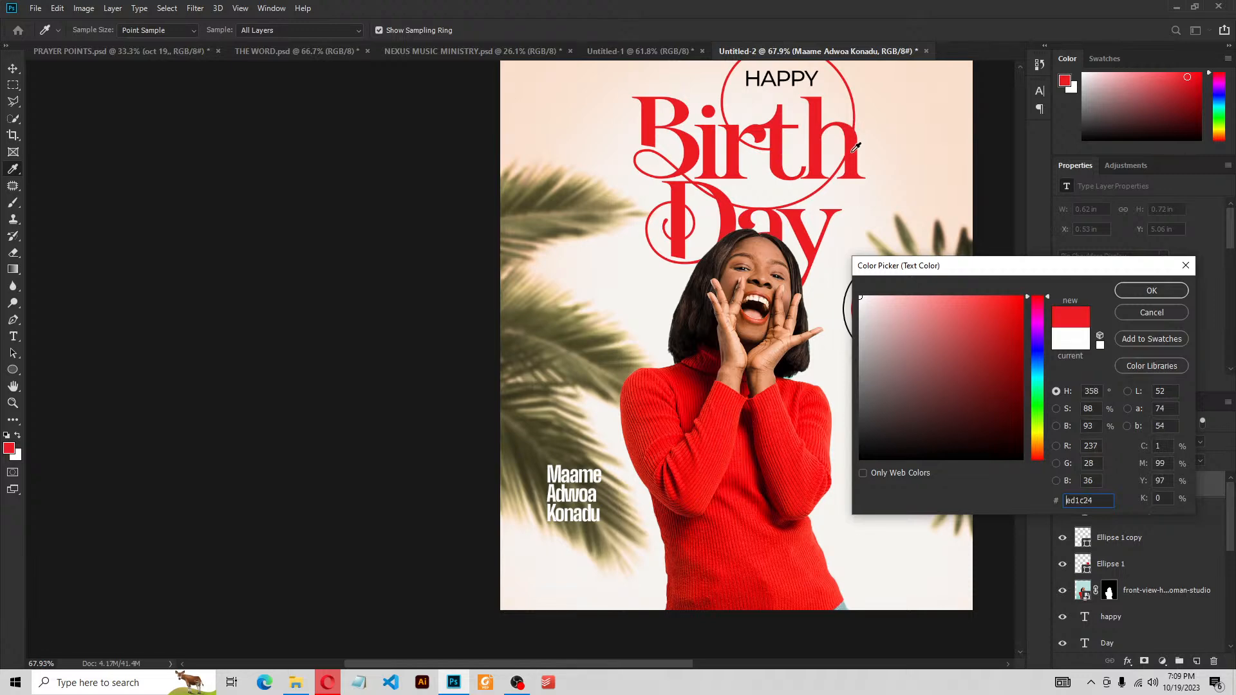
click(1151, 291)
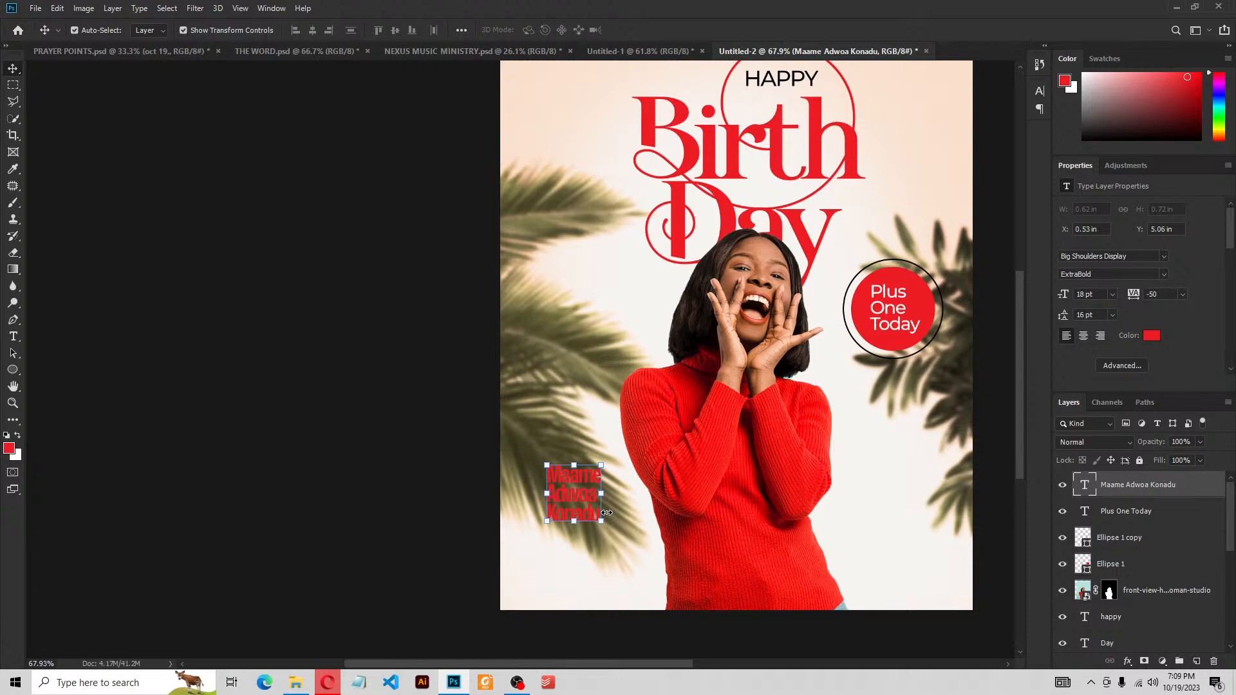
click(17, 369)
Draw a 173 × 200 px Rectangle 1 shape covering the three-line name
click(76, 370)
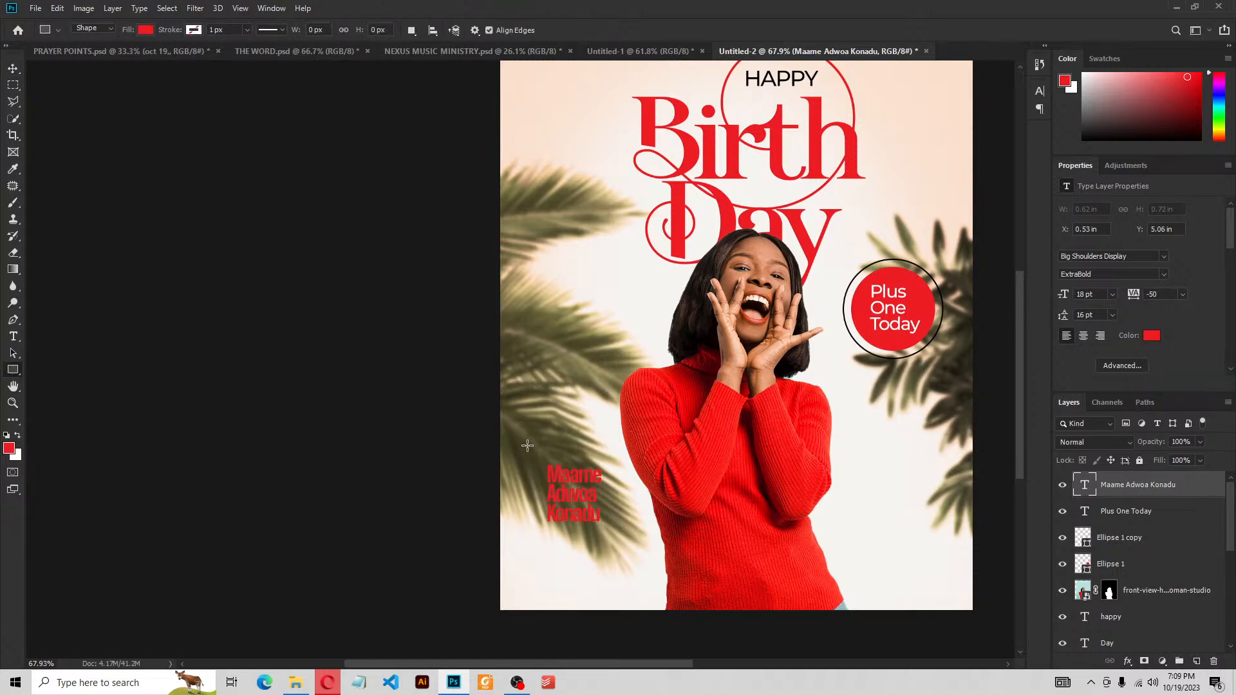
drag(541, 458, 615, 543)
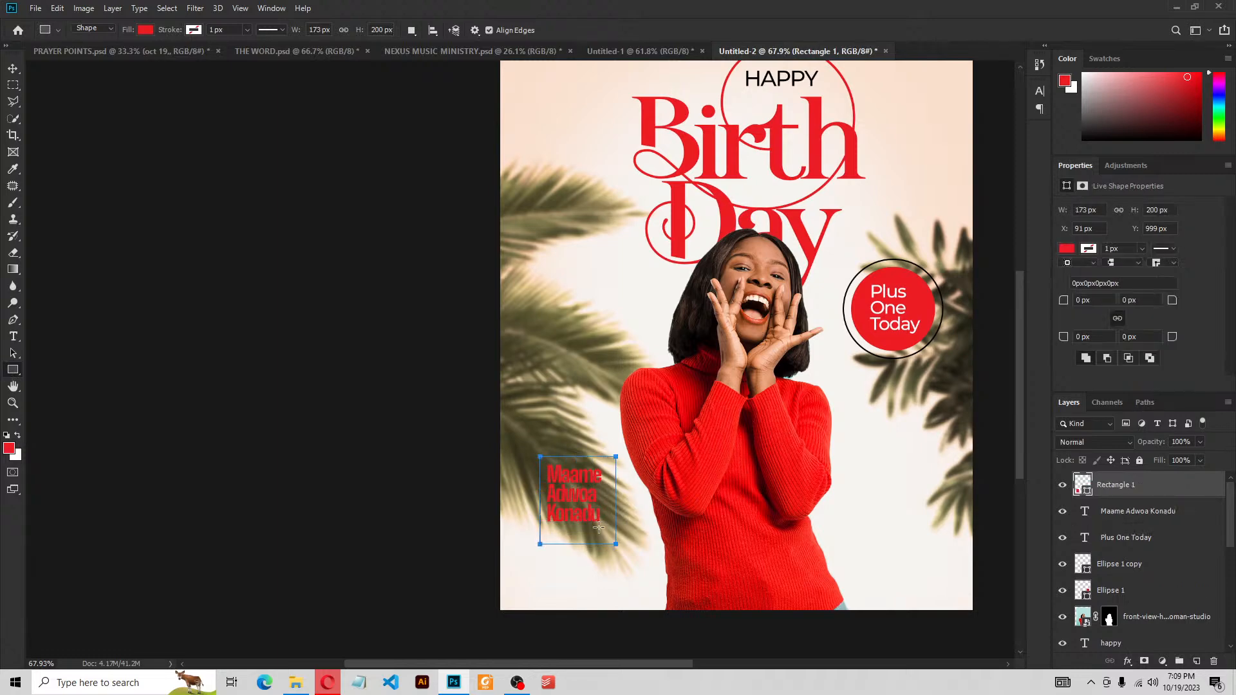